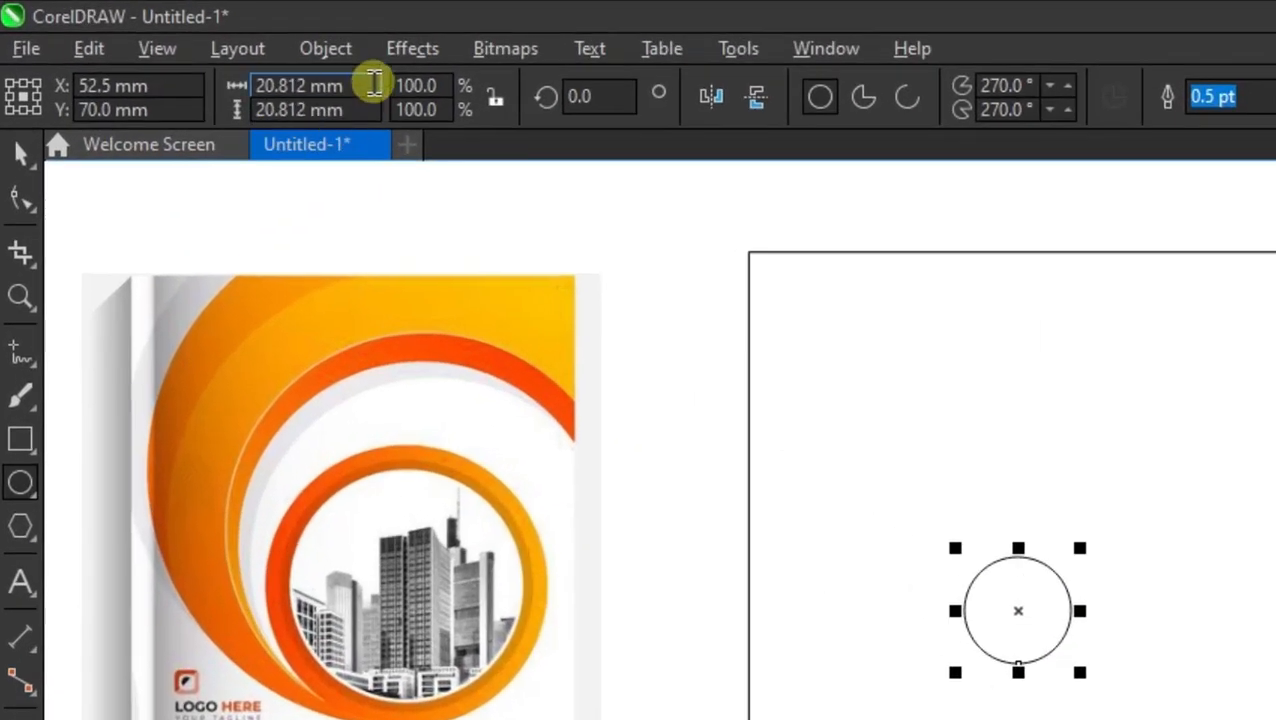
Resize the circle in the centre of the page to 50 mm wide and 50 mm high
drag(374, 85, 188, 85)
text(50)
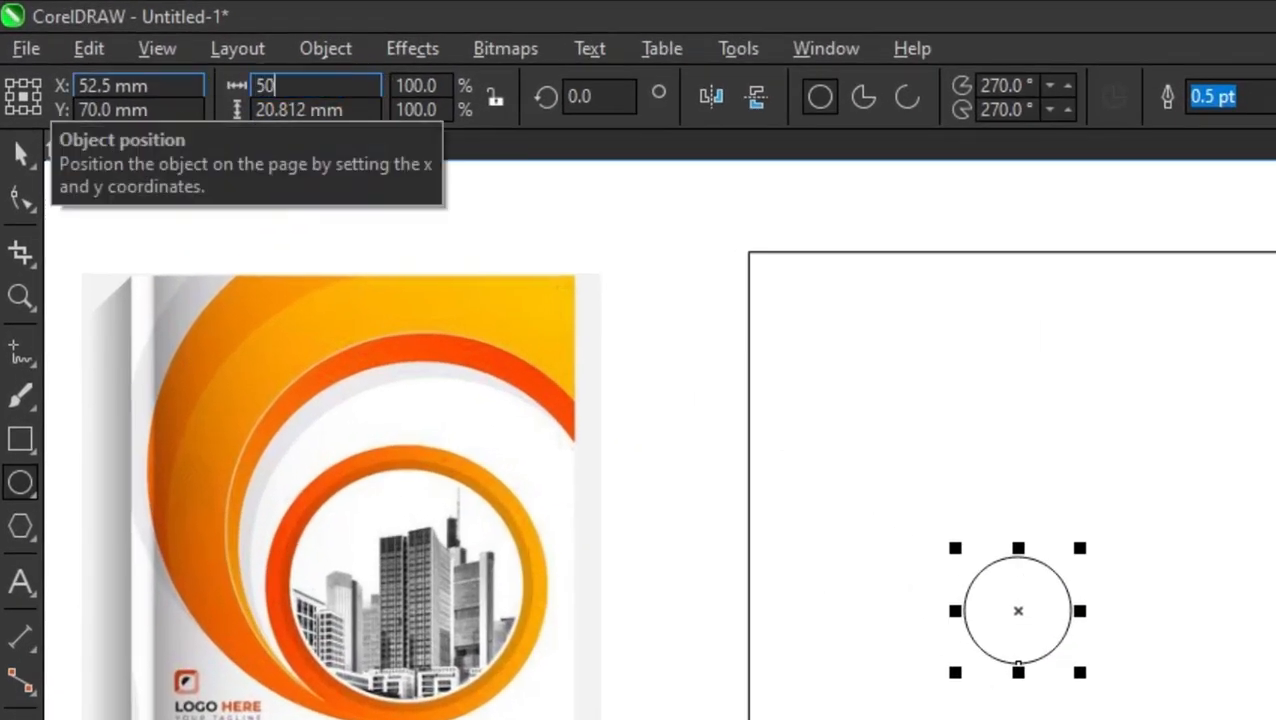
key(Tab)
text(50)
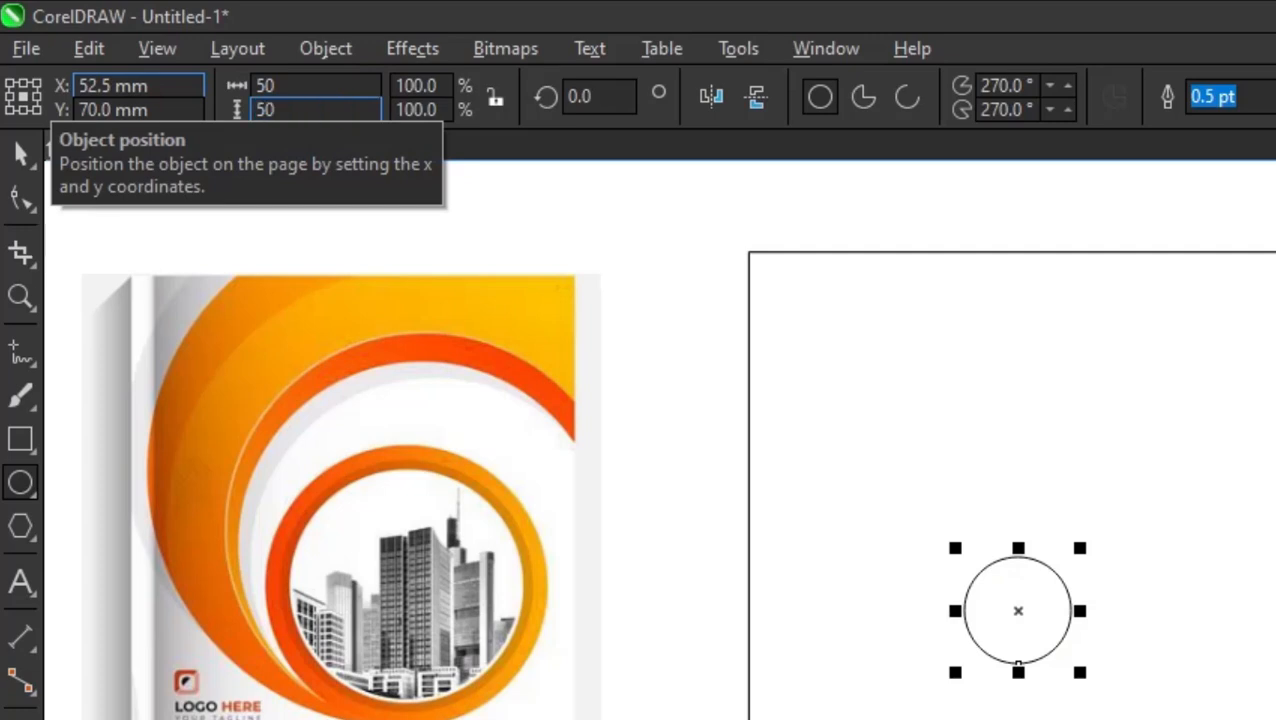
key(Return)
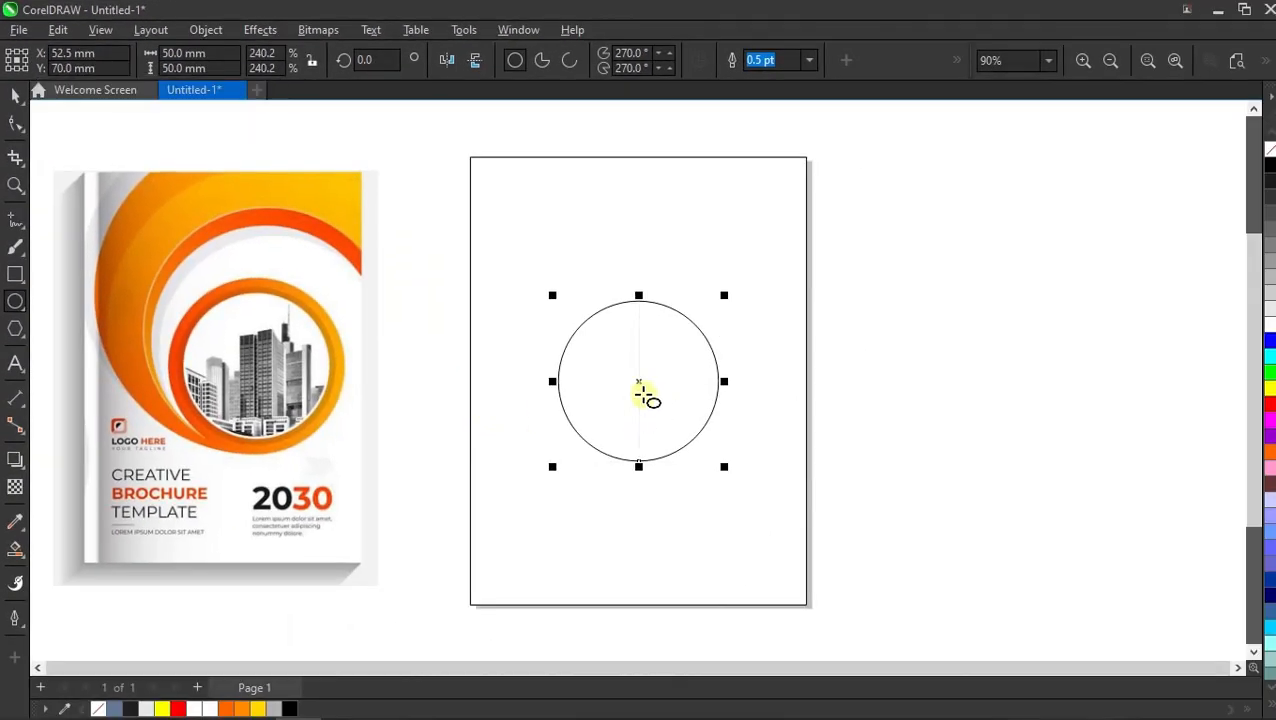
Duplicate the circle in place and set the copy's size to 55 by 55 mm
key(space)
key(ctrl+v)
drag(190, 51, 109, 49)
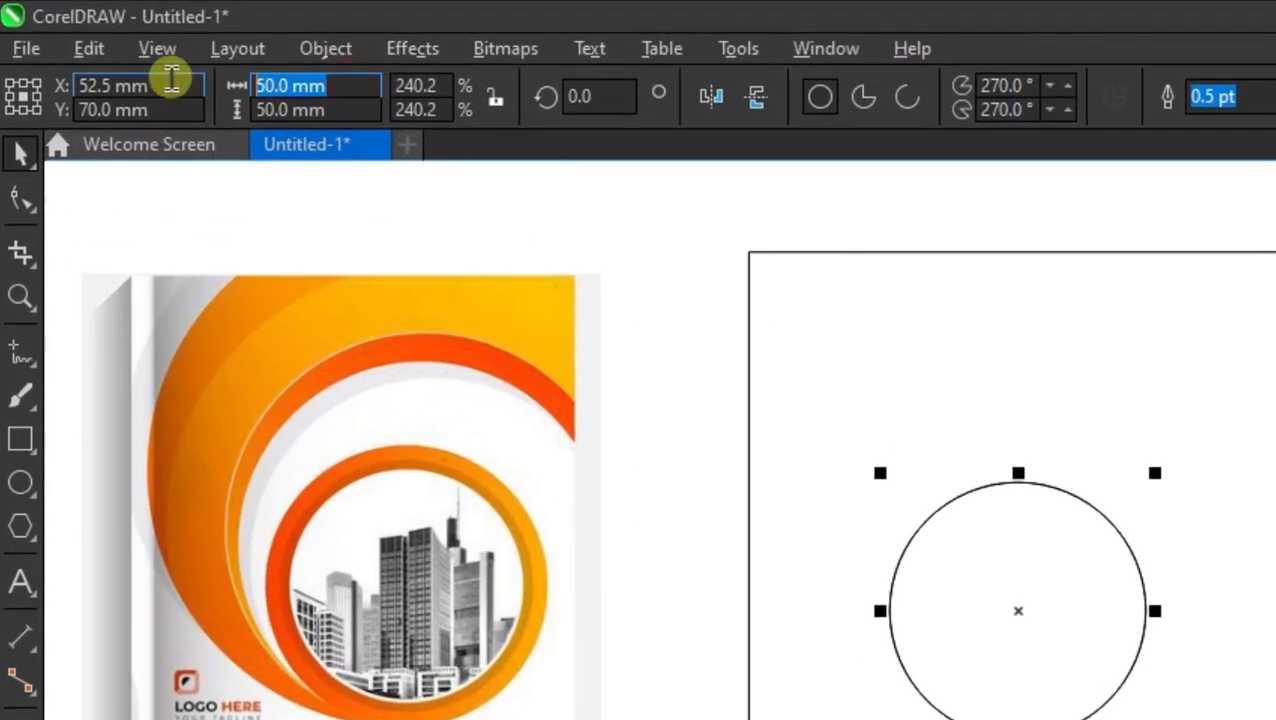
text(55)
key(Tab)
text(55)
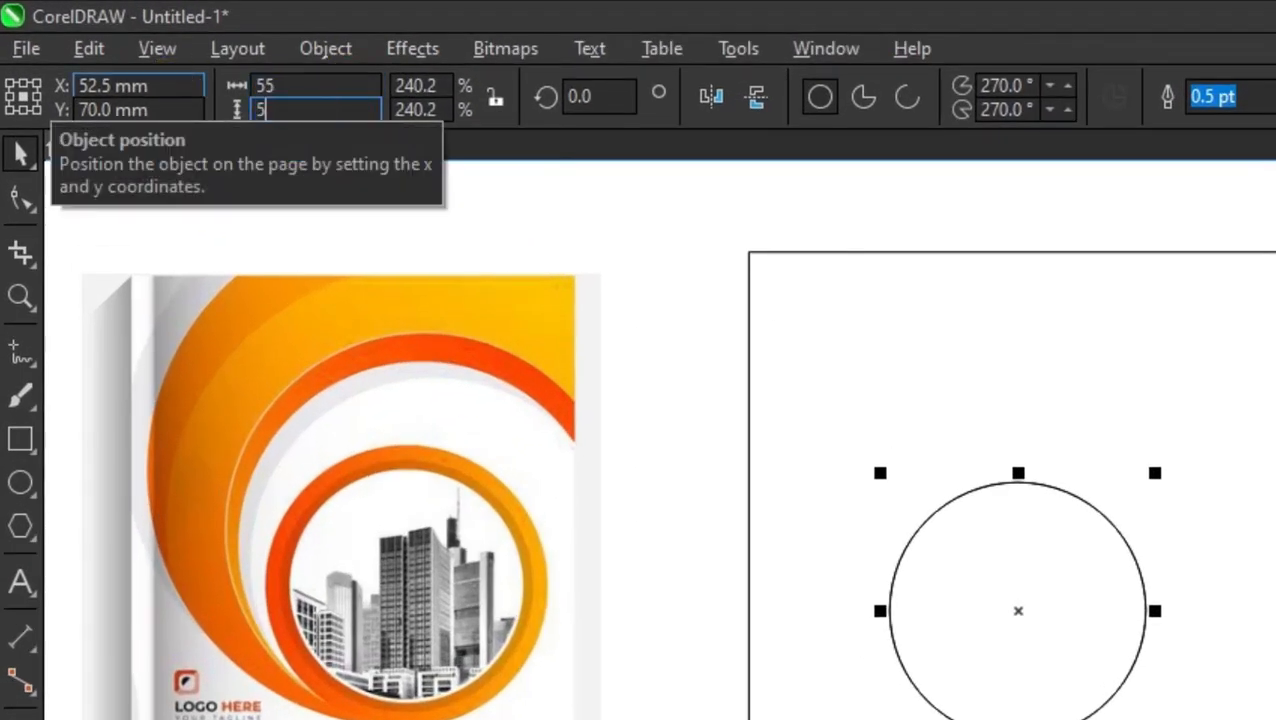
key(Return)
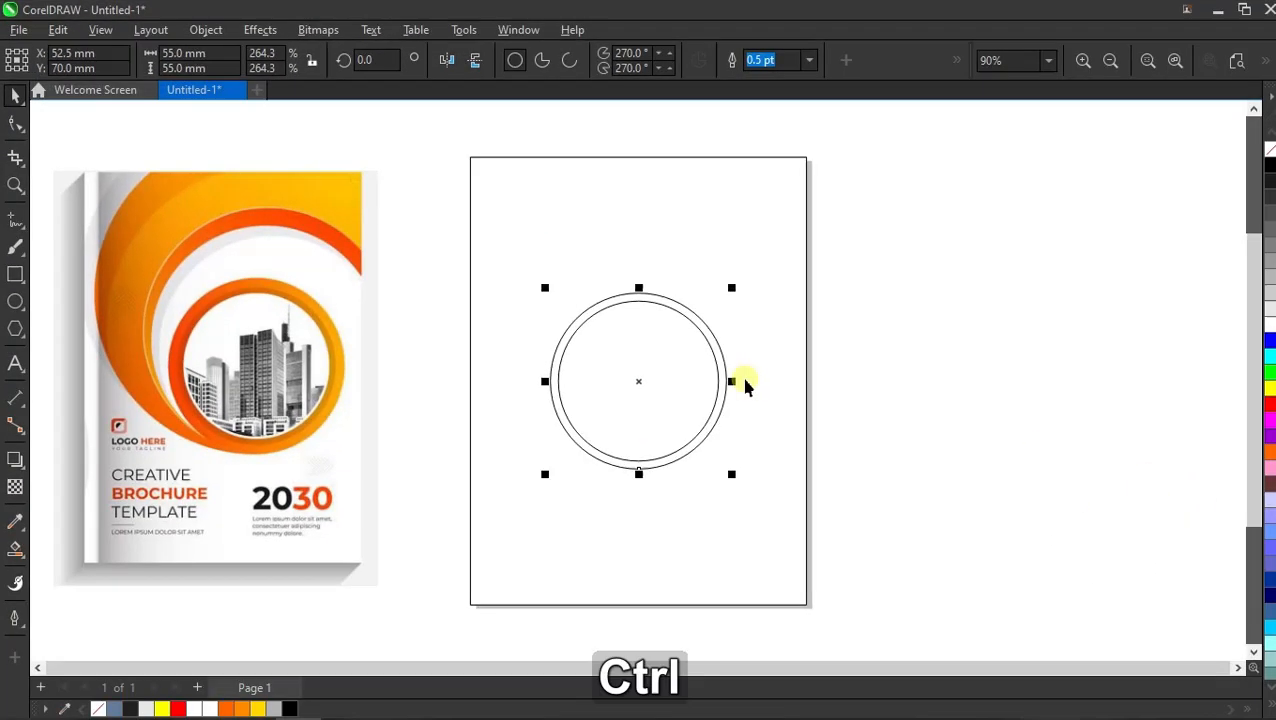
Add another concentric copy of the circle and set its width and height to 47 mm
key(ctrl+c)
key(ctrl+v)
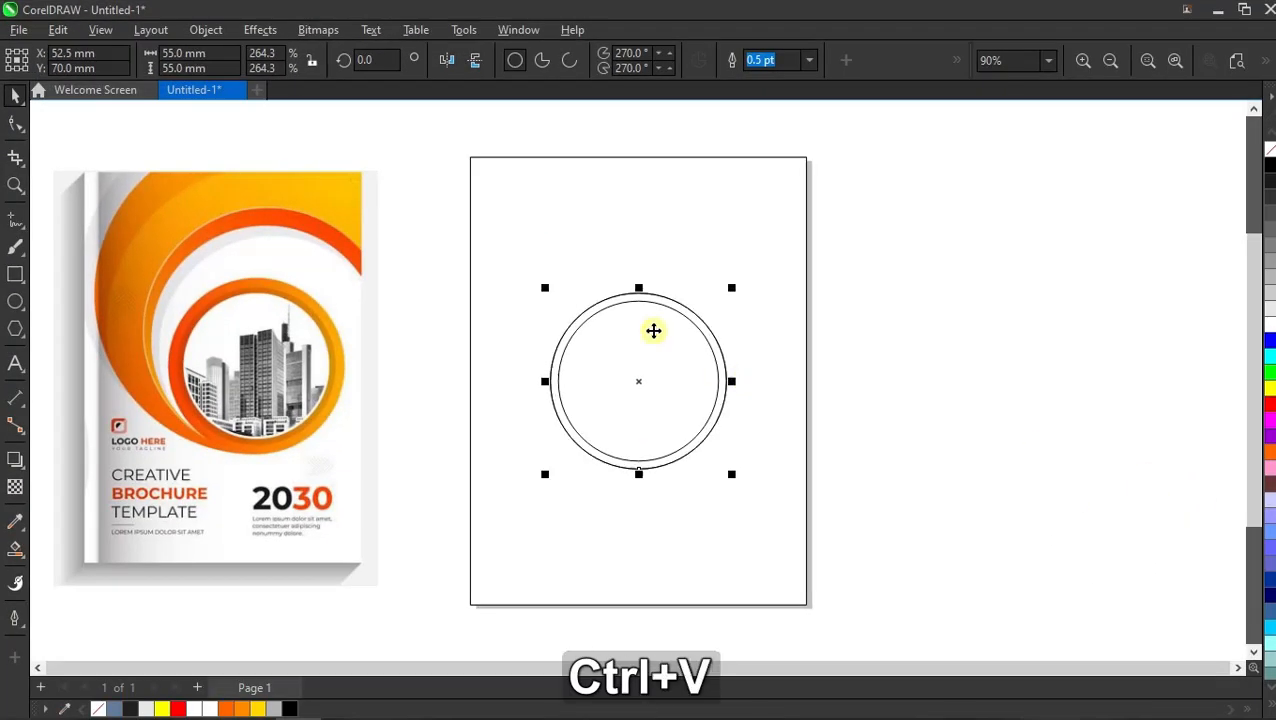
click(222, 56)
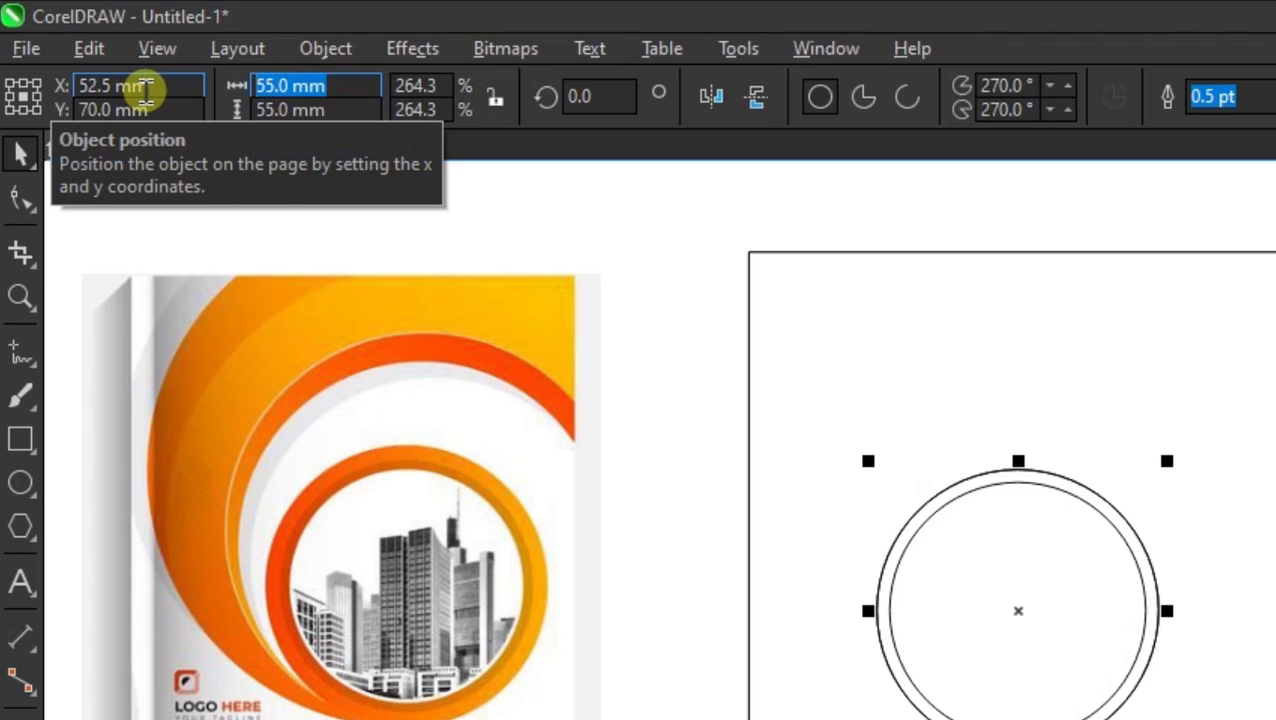
text(47)
key(Tab)
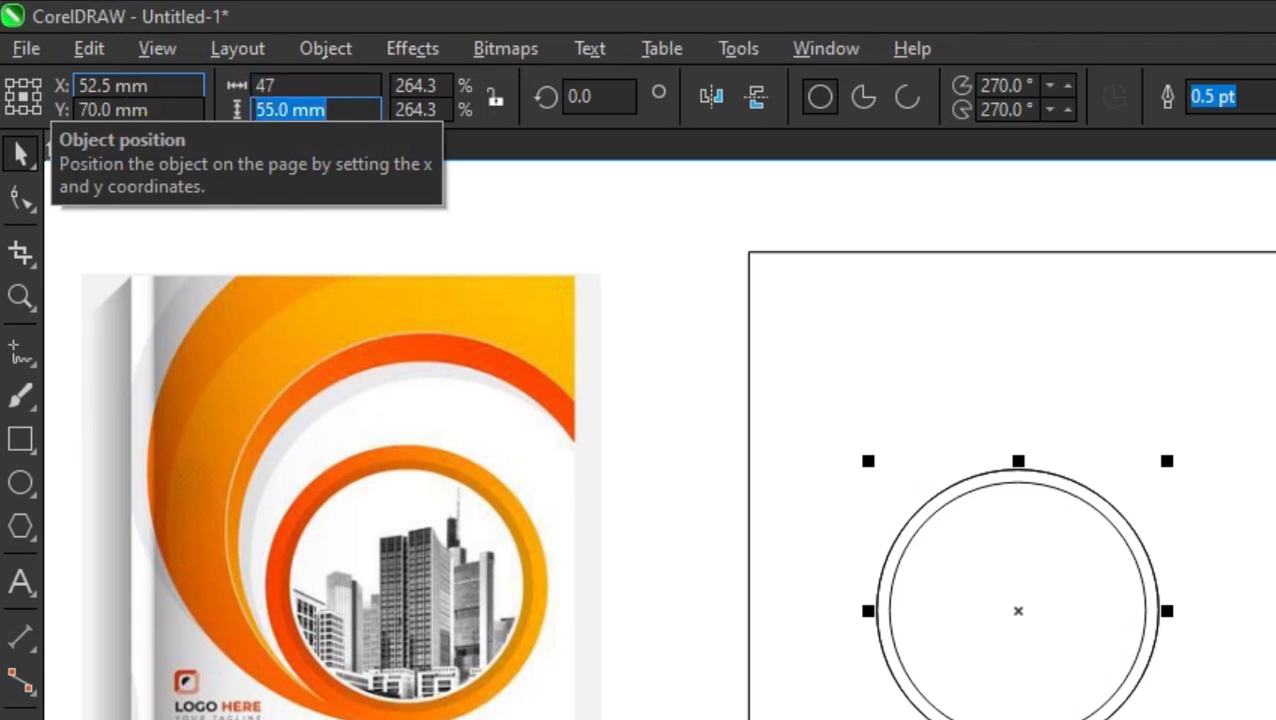
text(47)
key(Return)
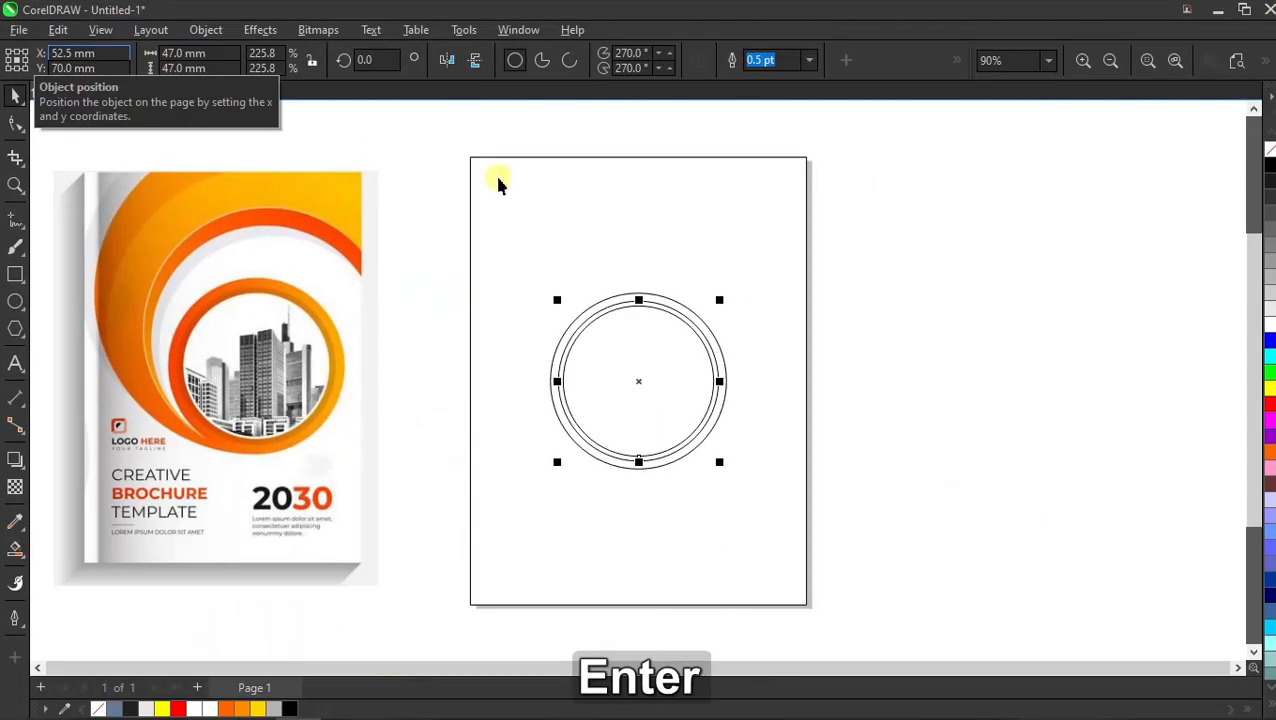
click(924, 404)
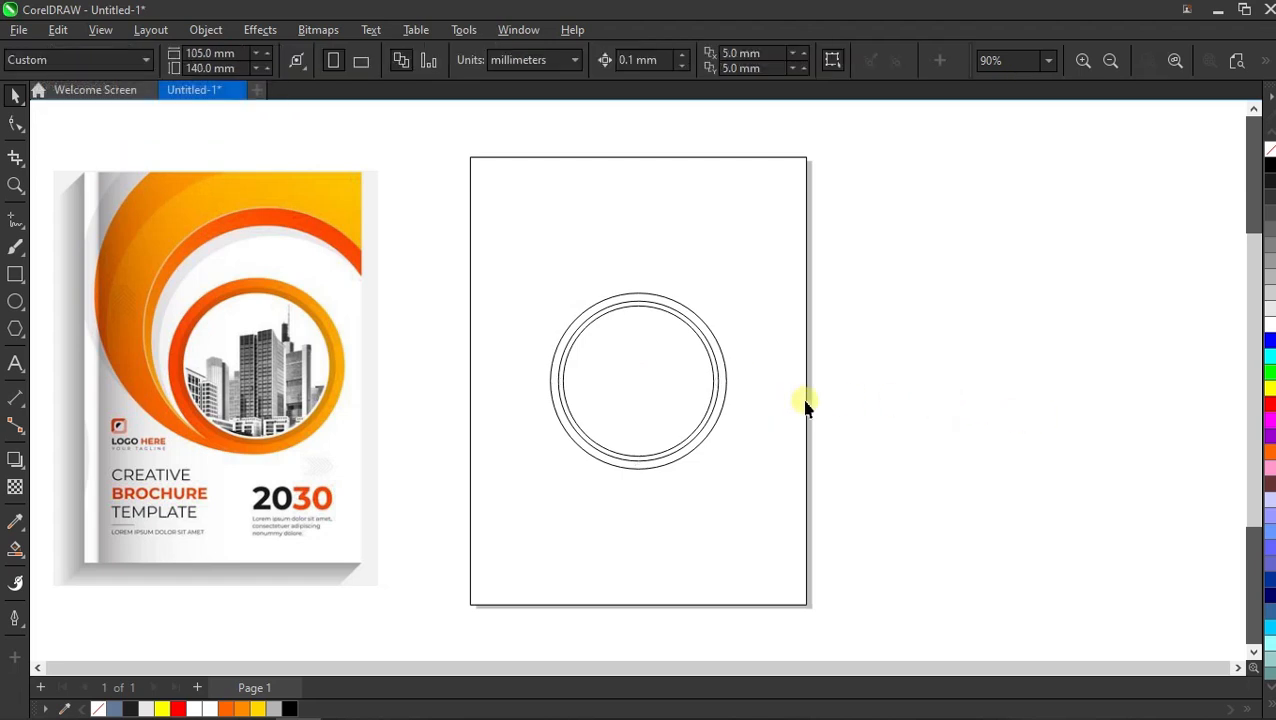
Draw a 3-point curve about 85 by 80 mm from the outer circle's lower-left edge, arching over the circles to the page's right edge
click(20, 303)
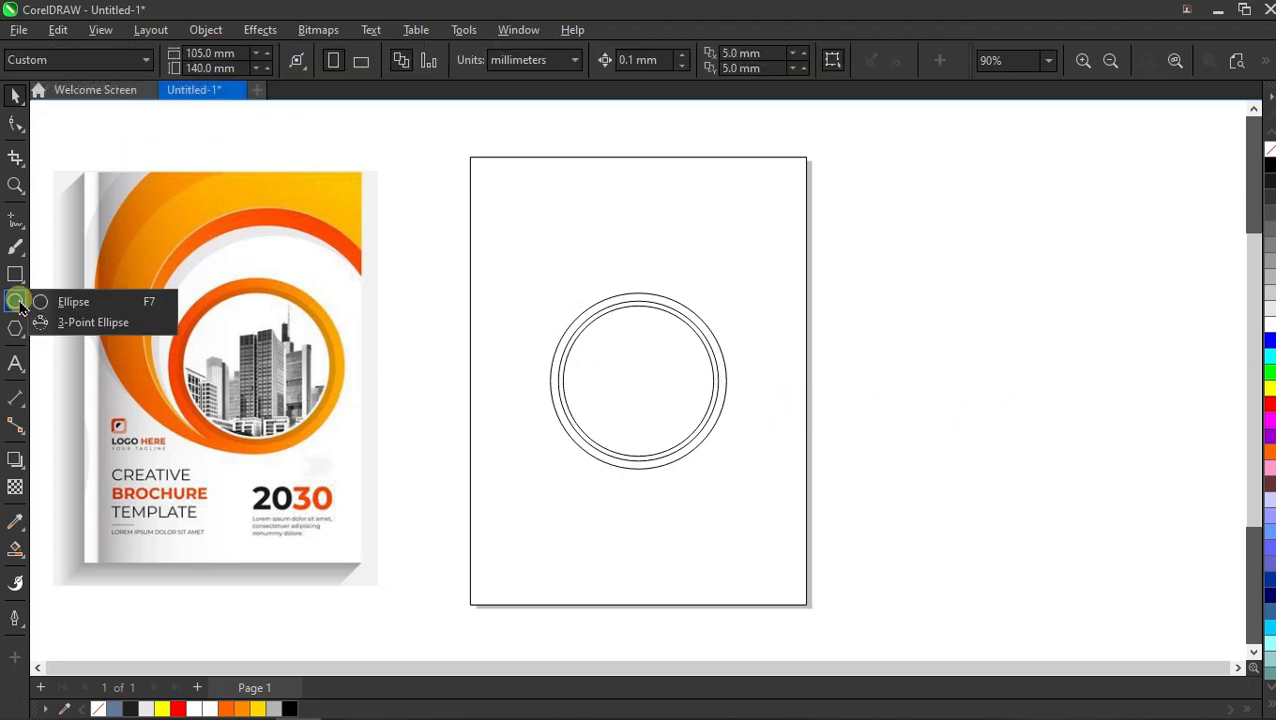
mouse_move(14, 216)
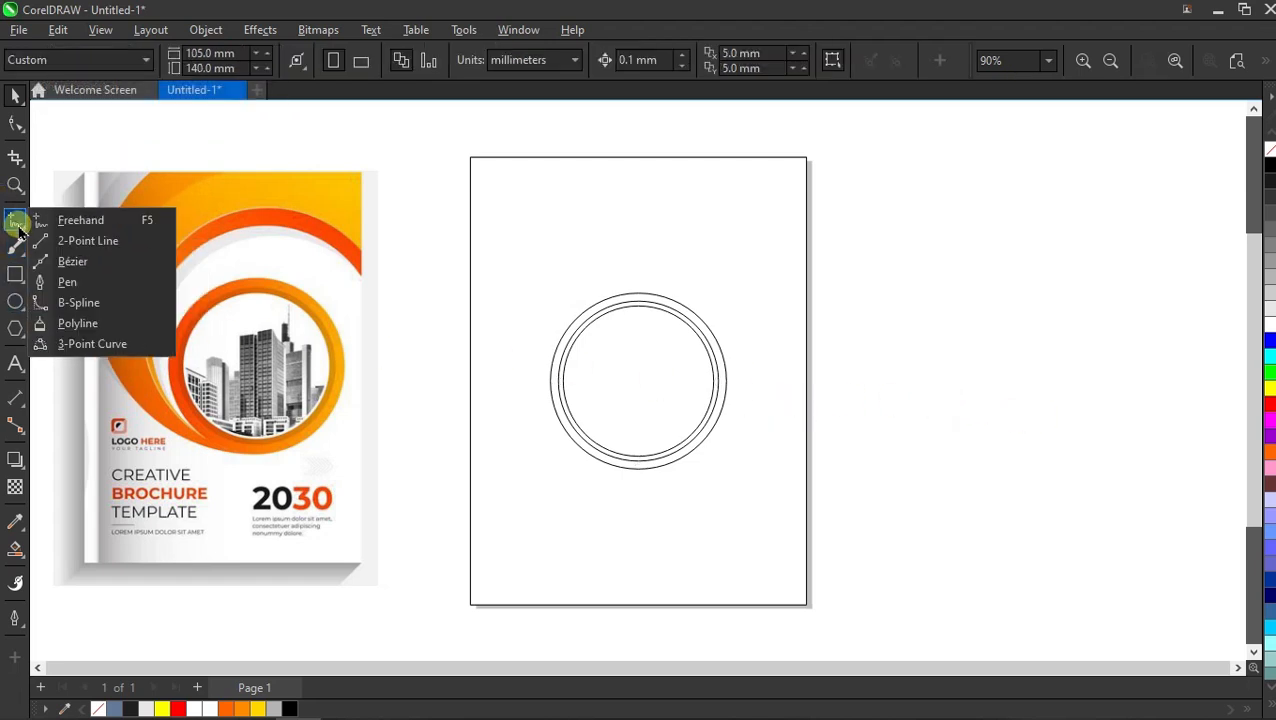
click(70, 343)
scroll(580, 455, up, 1)
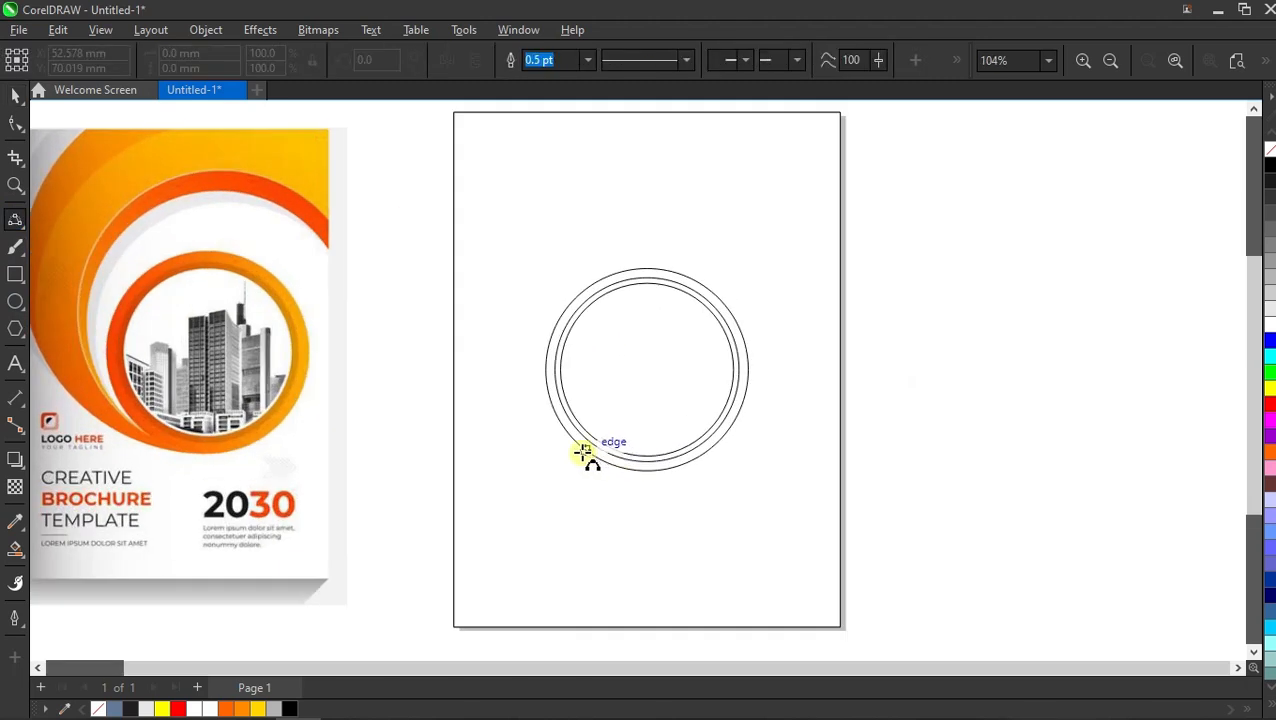
drag(583, 452, 838, 247)
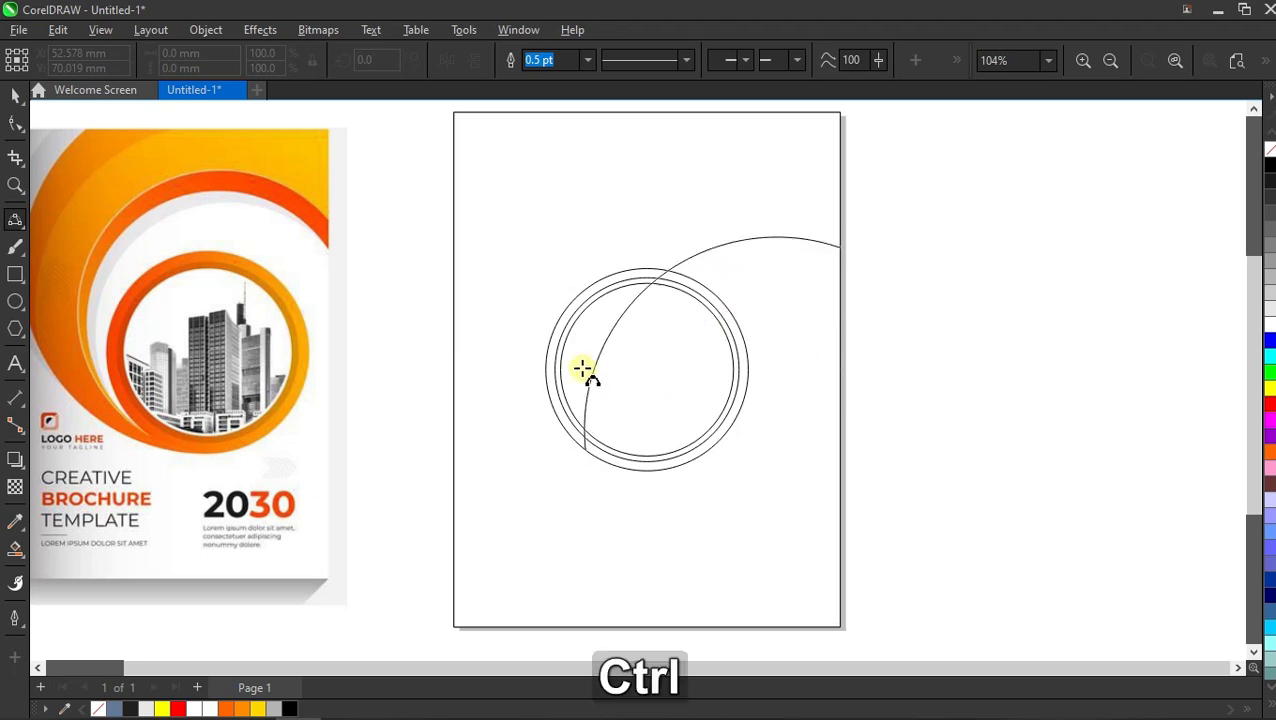
click(568, 437)
scroll(588, 437, down, 3)
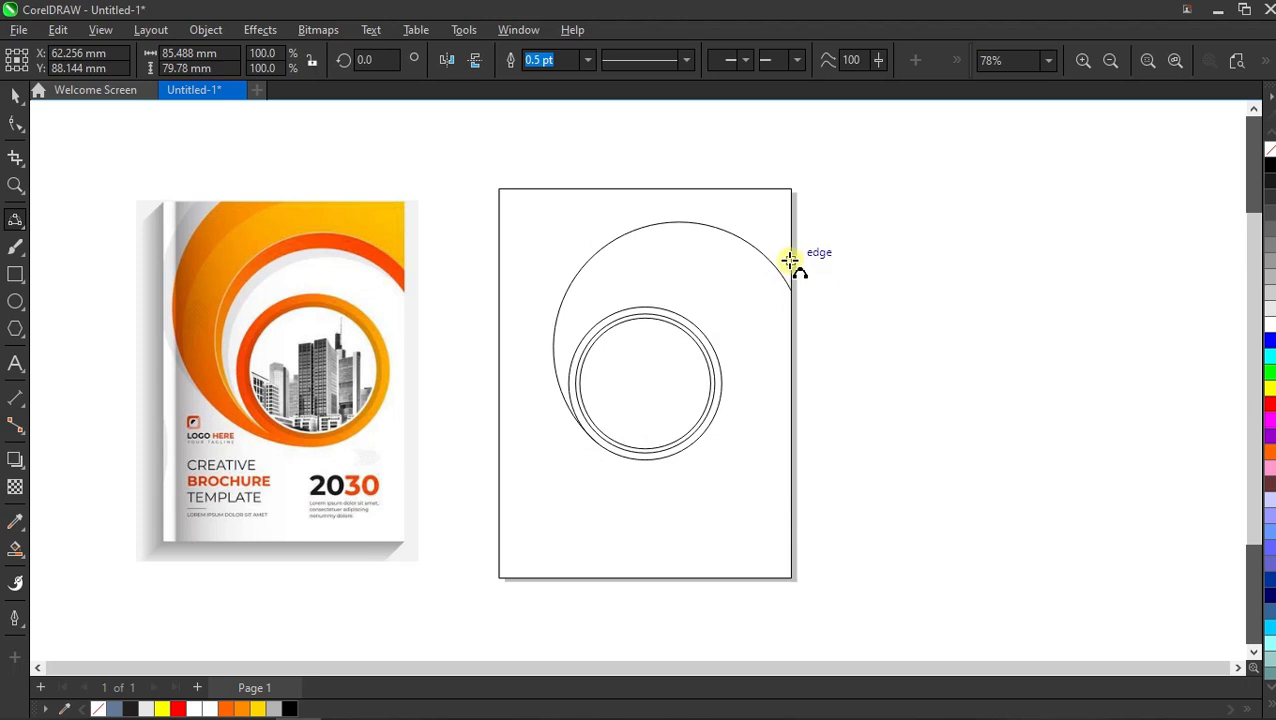
Draw two more 3-point curves to the circles' lower-left edge: about 86 mm from the page's right edge and about 70 mm inside the first arc
drag(790, 260, 598, 439)
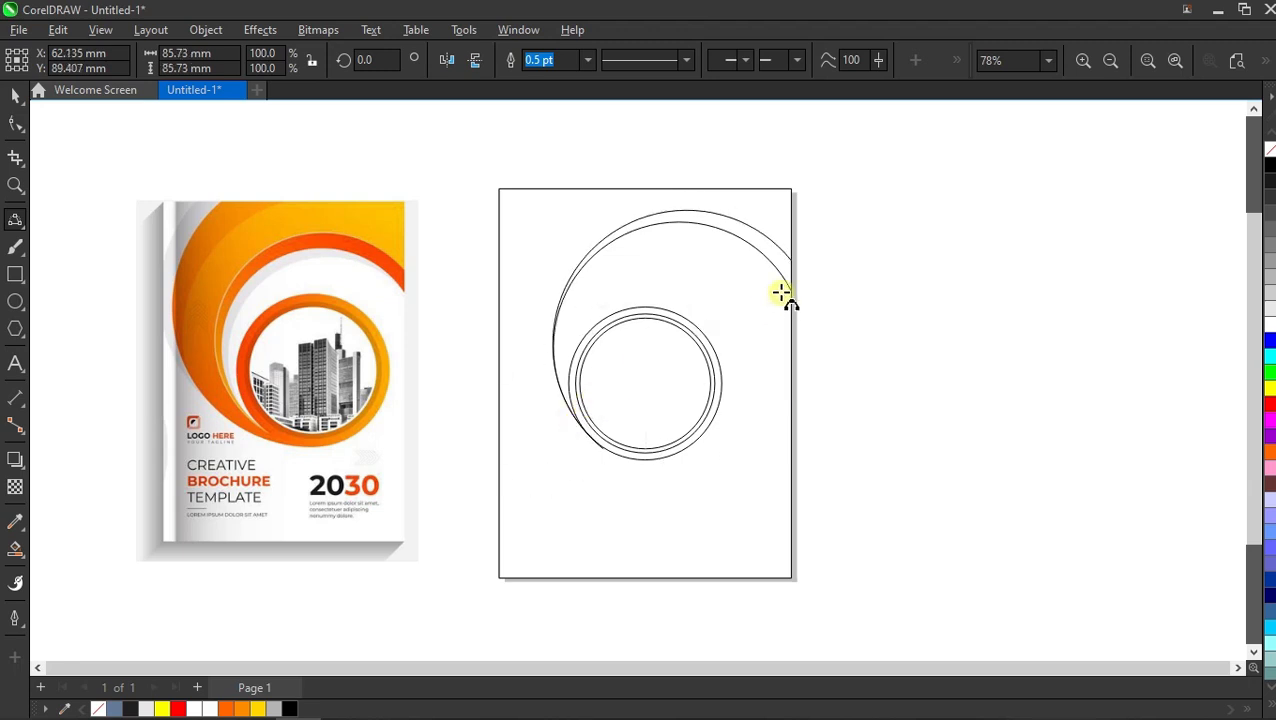
drag(757, 252, 603, 448)
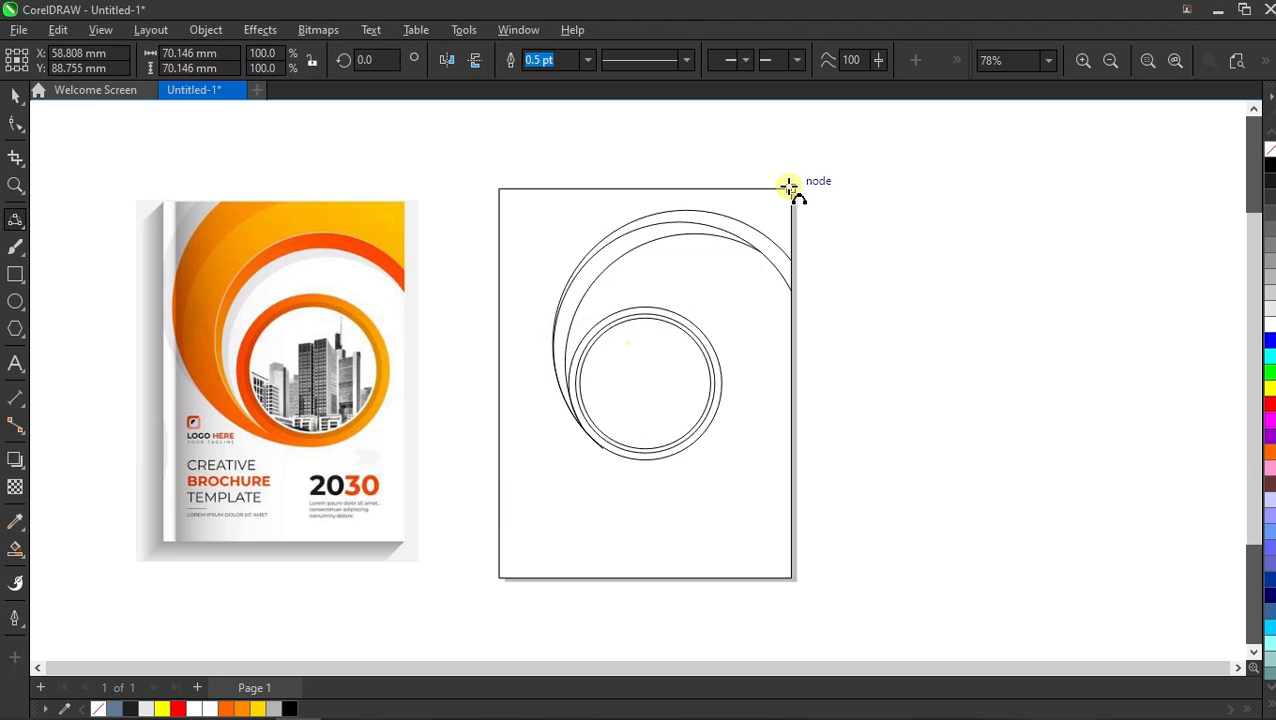
Draw a large 3-point curve about 105 by 119 mm from the page's top-right corner to below the circles, touching the page's left edge
drag(789, 187, 604, 449)
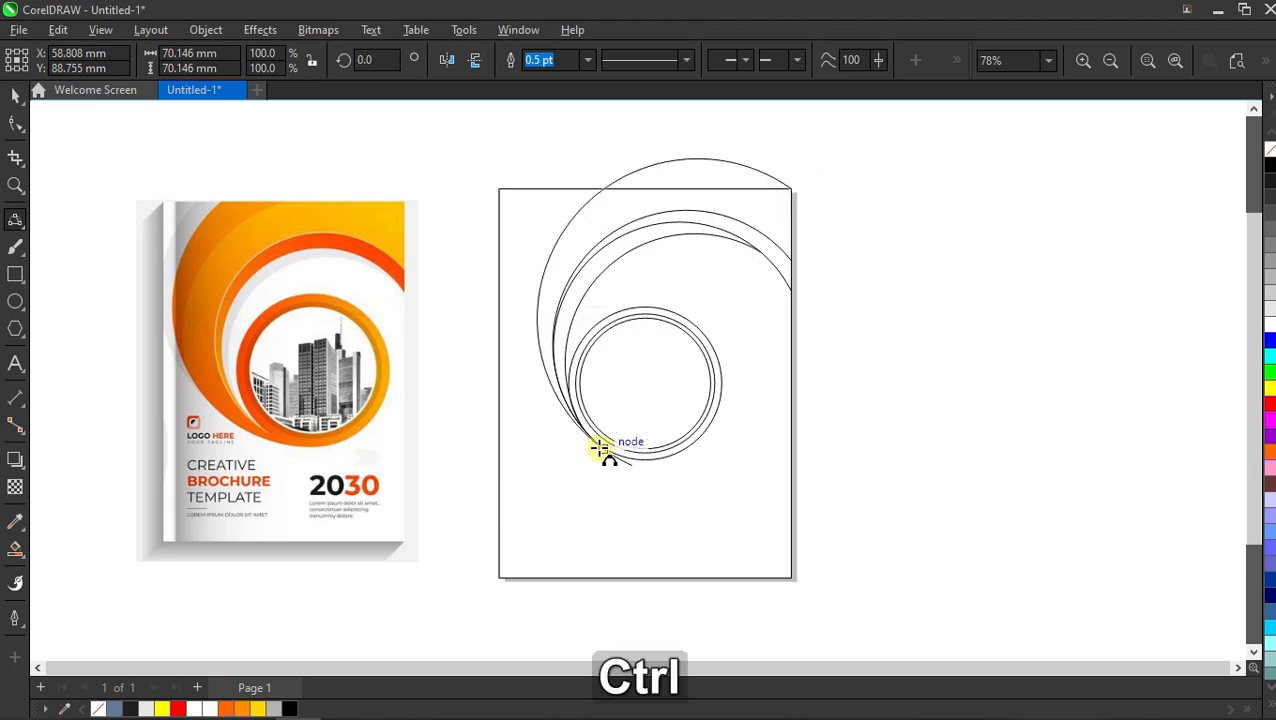
click(498, 308)
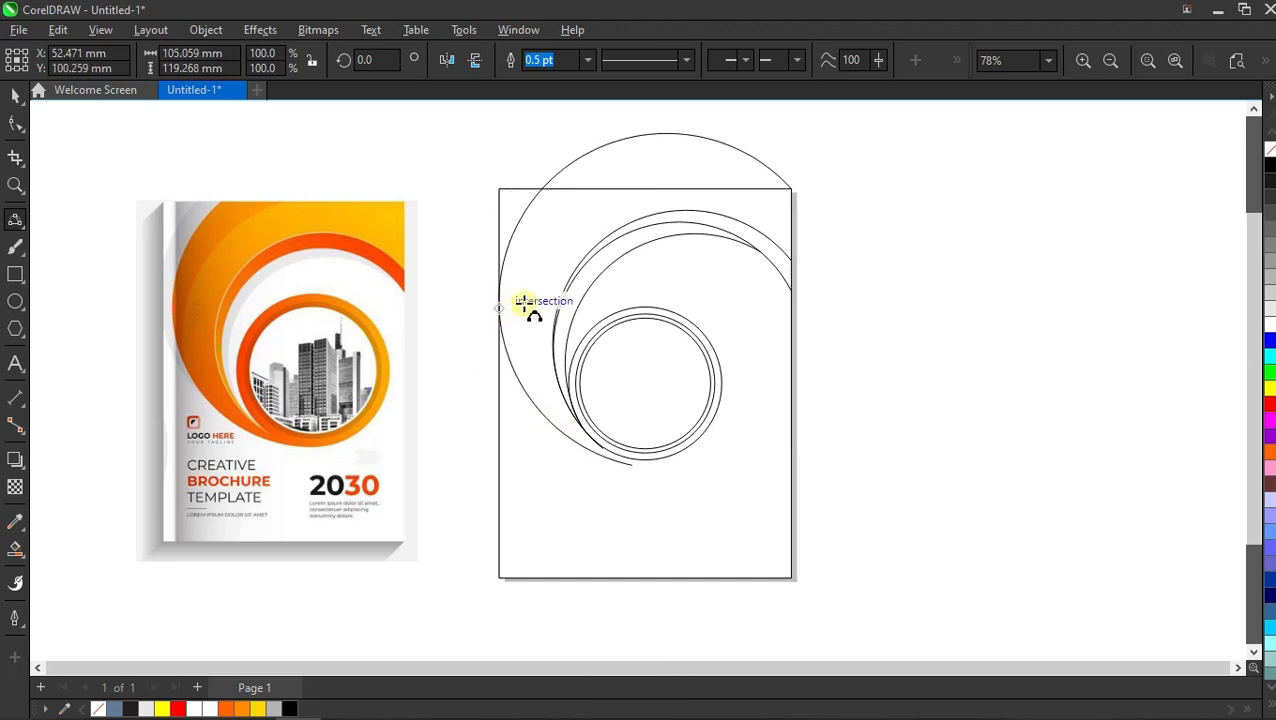
Draw a 3-point curve about 44 by 71 mm from the middle of the page's top edge down to the large arc's lower-left side
key(ctrl+z)
drag(634, 189, 520, 386)
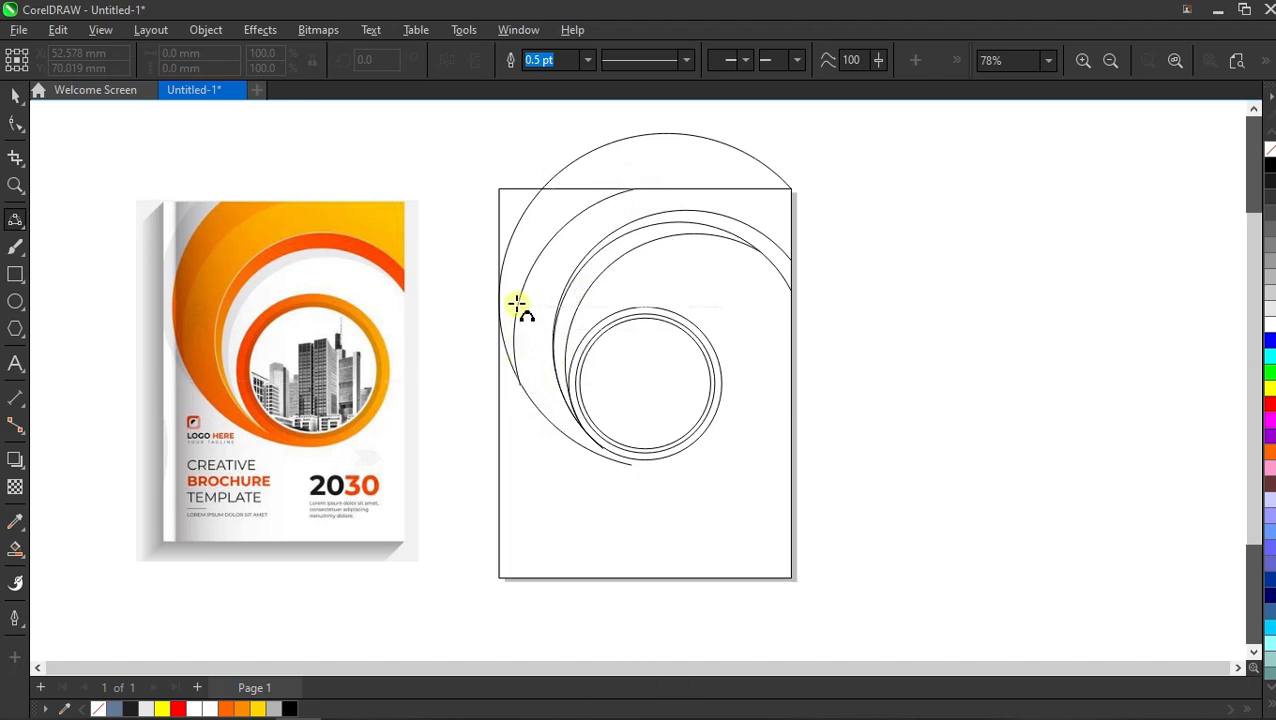
click(516, 303)
scroll(560, 330, down, 2)
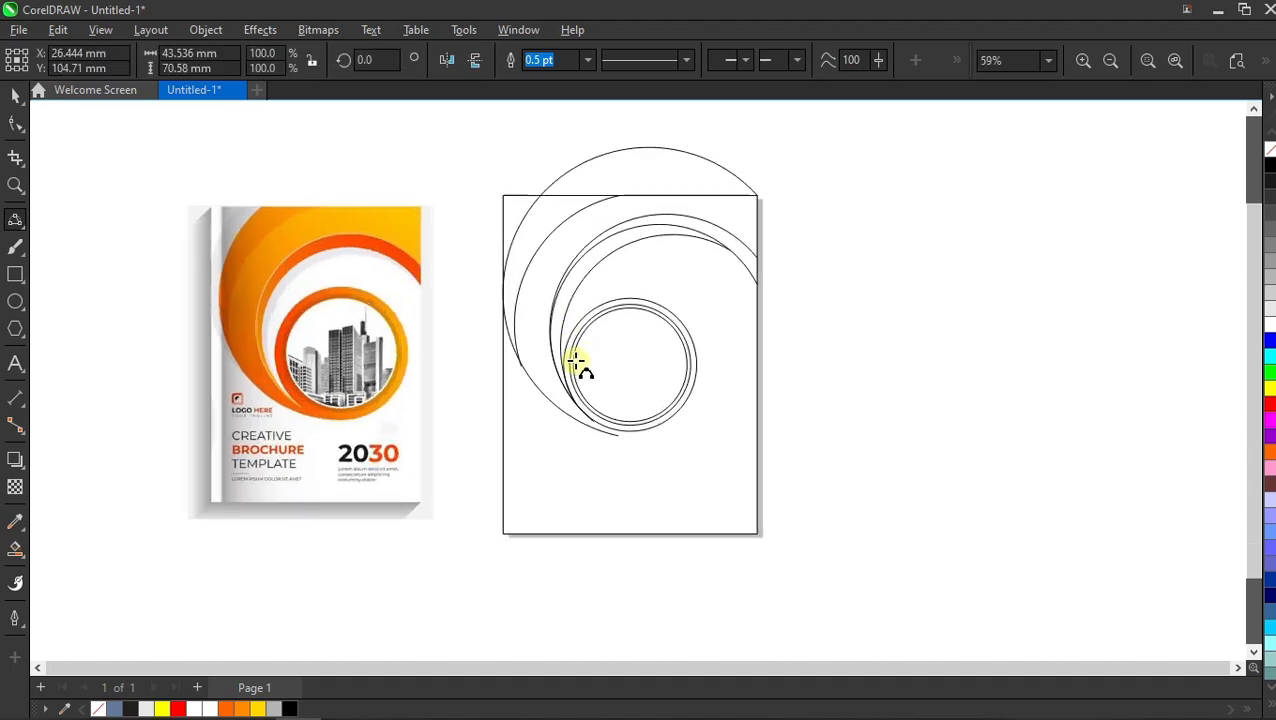
key(space)
click(845, 303)
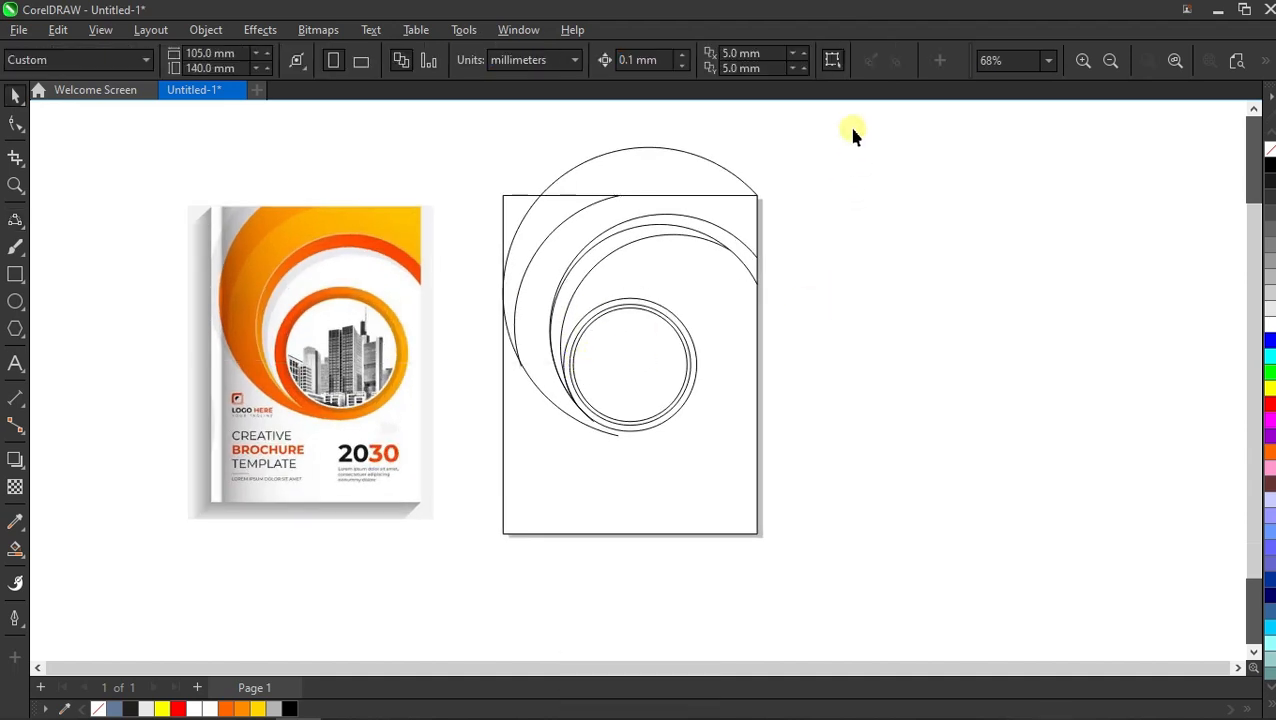
Move the lower end node of the large outer arc onto the bottom edge of the outermost circle
drag(488, 393, 810, 295)
scroll(672, 378, up, 1)
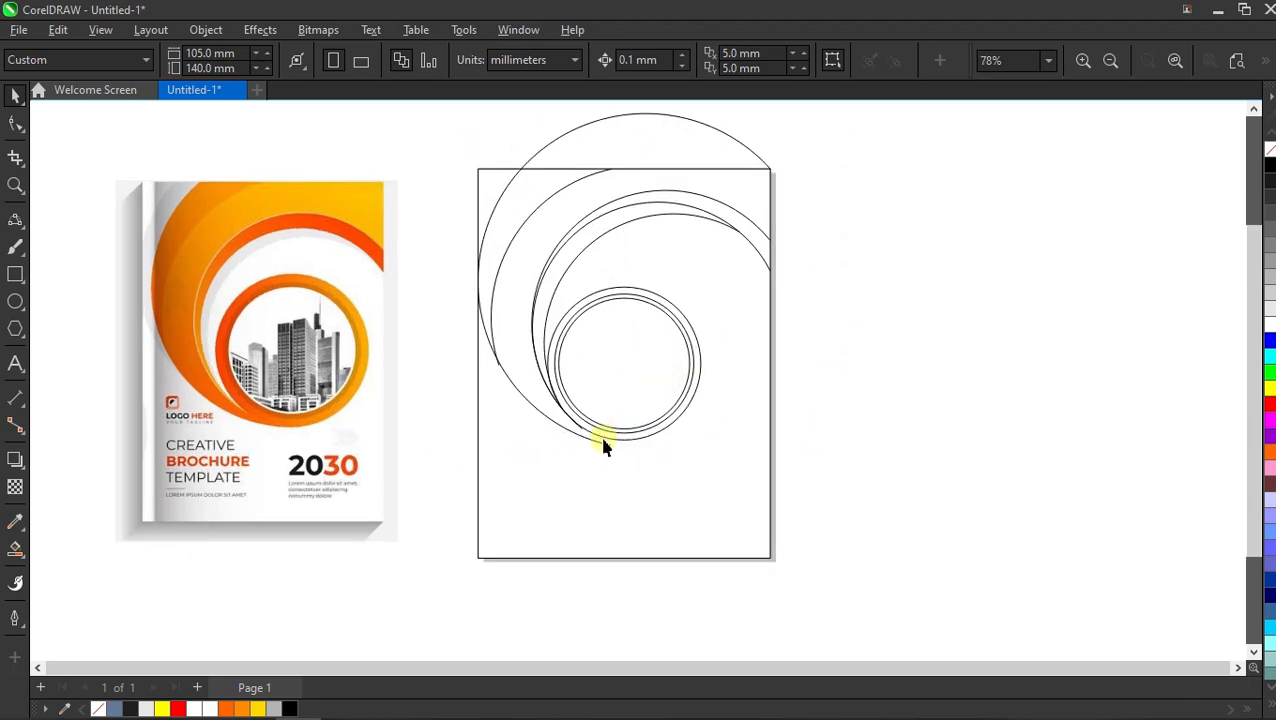
click(603, 441)
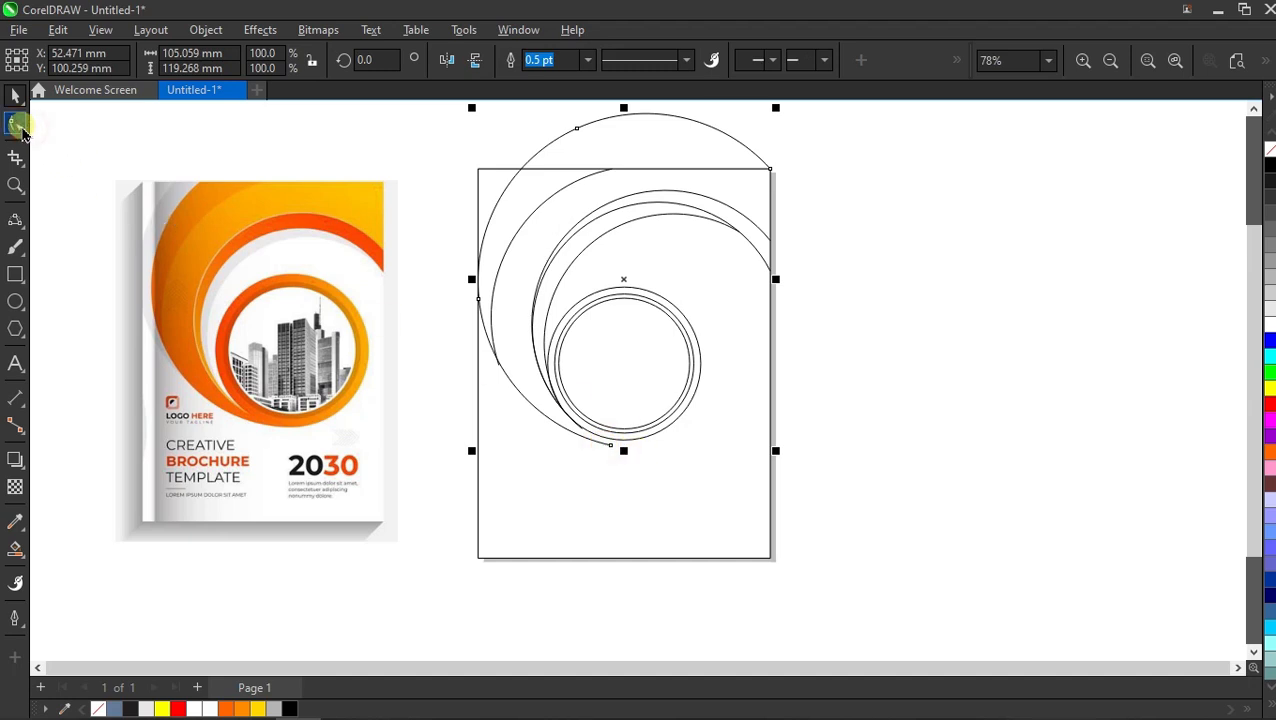
click(16, 124)
click(607, 443)
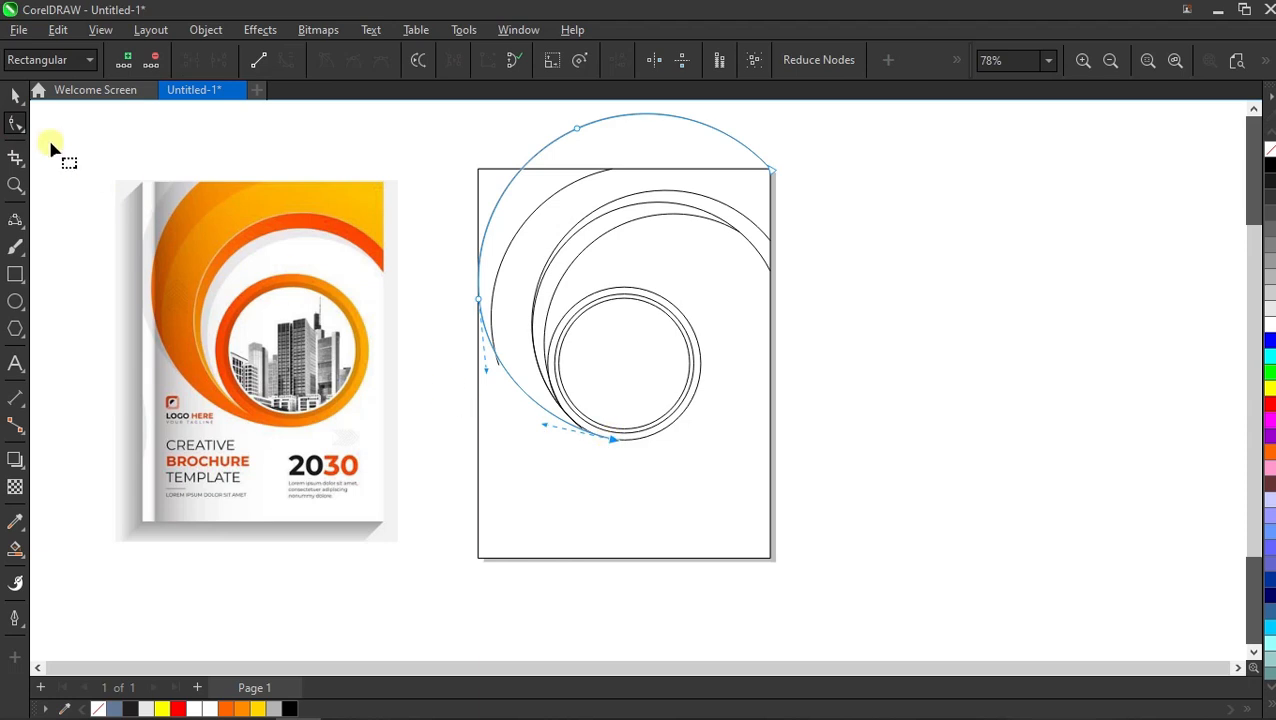
click(14, 93)
click(934, 364)
Group all the arcs and circles on the page
scroll(643, 463, down, 1)
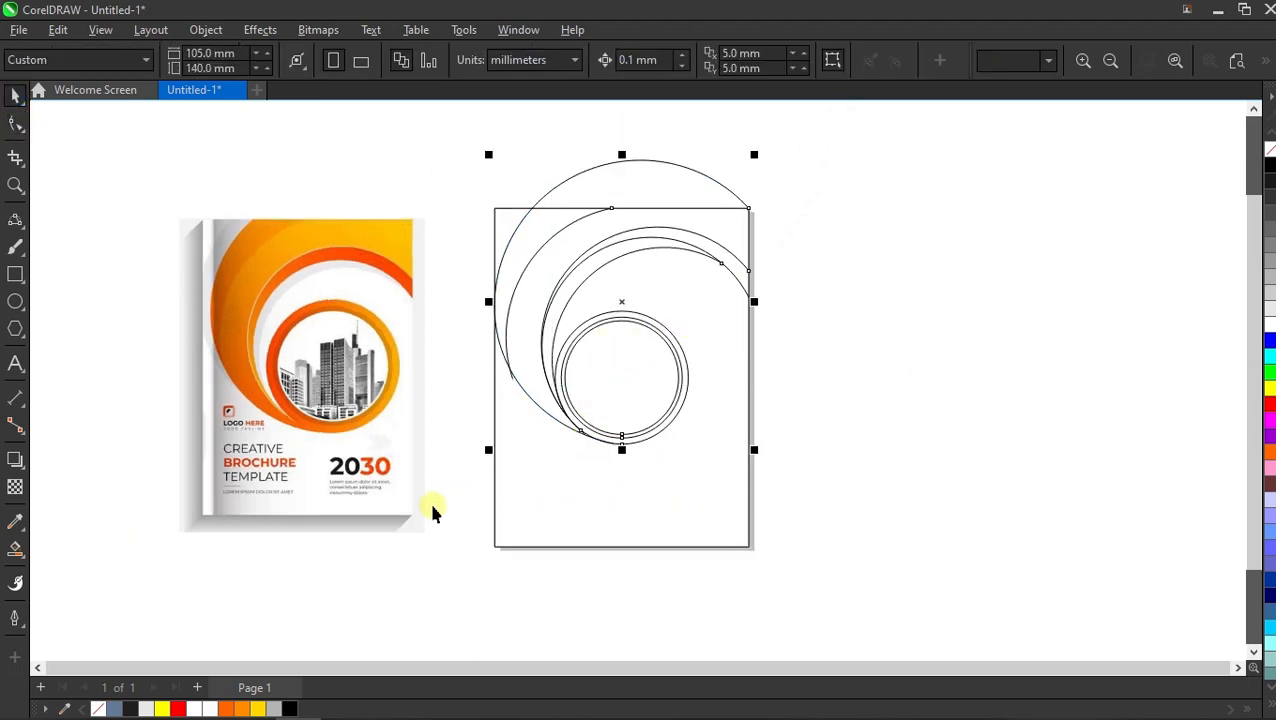
key(ctrl+g)
click(898, 376)
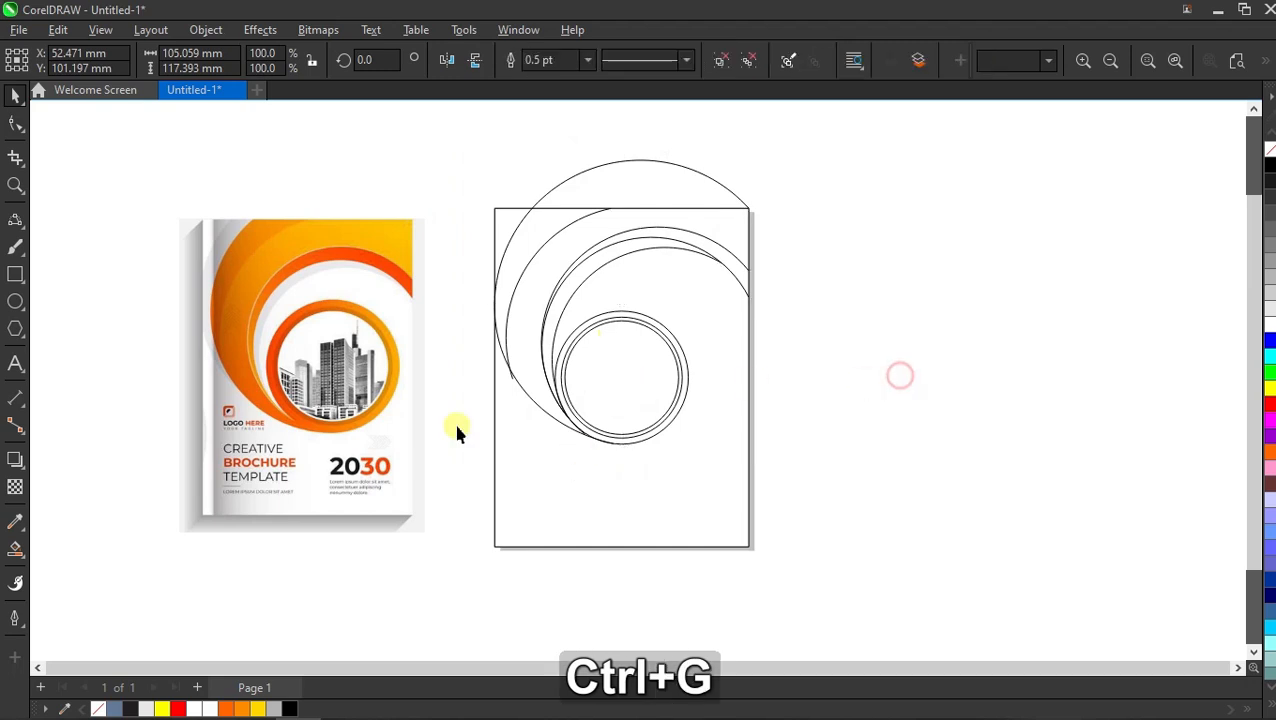
Smart-fill the curved bands between the arcs inside the page with slate blue and a 0.5 pt outline
click(15, 549)
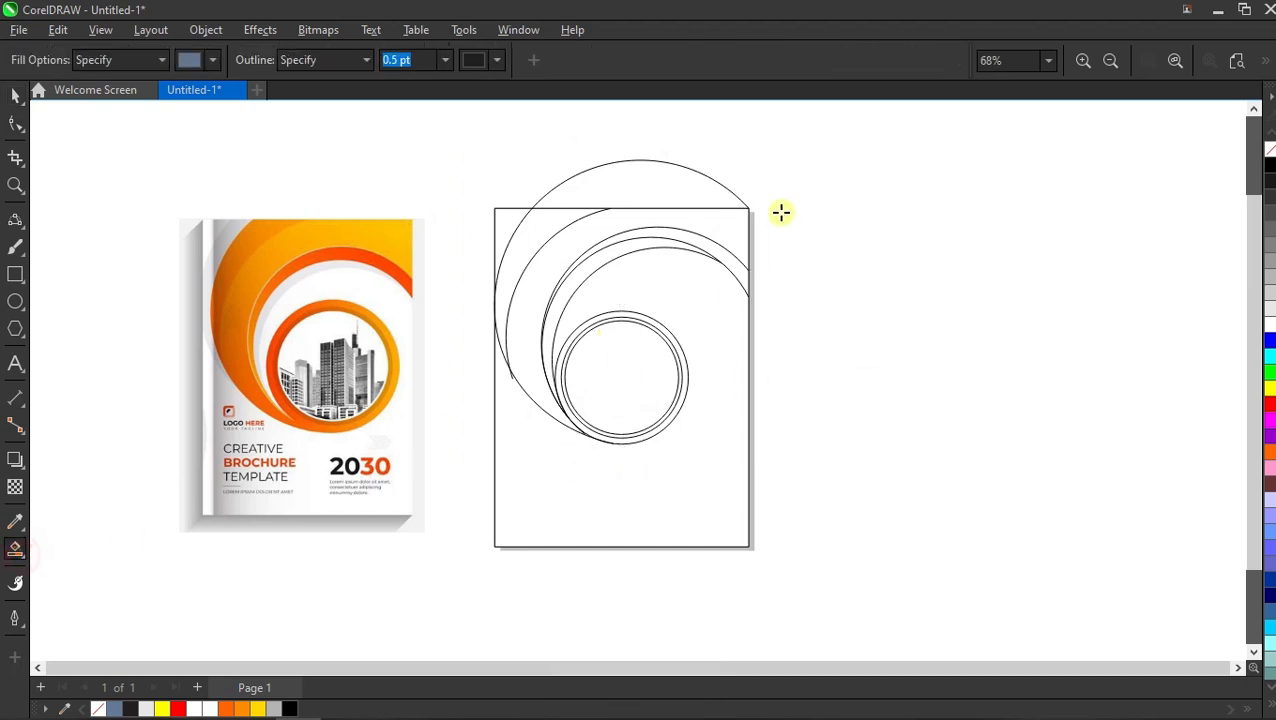
click(558, 221)
click(594, 228)
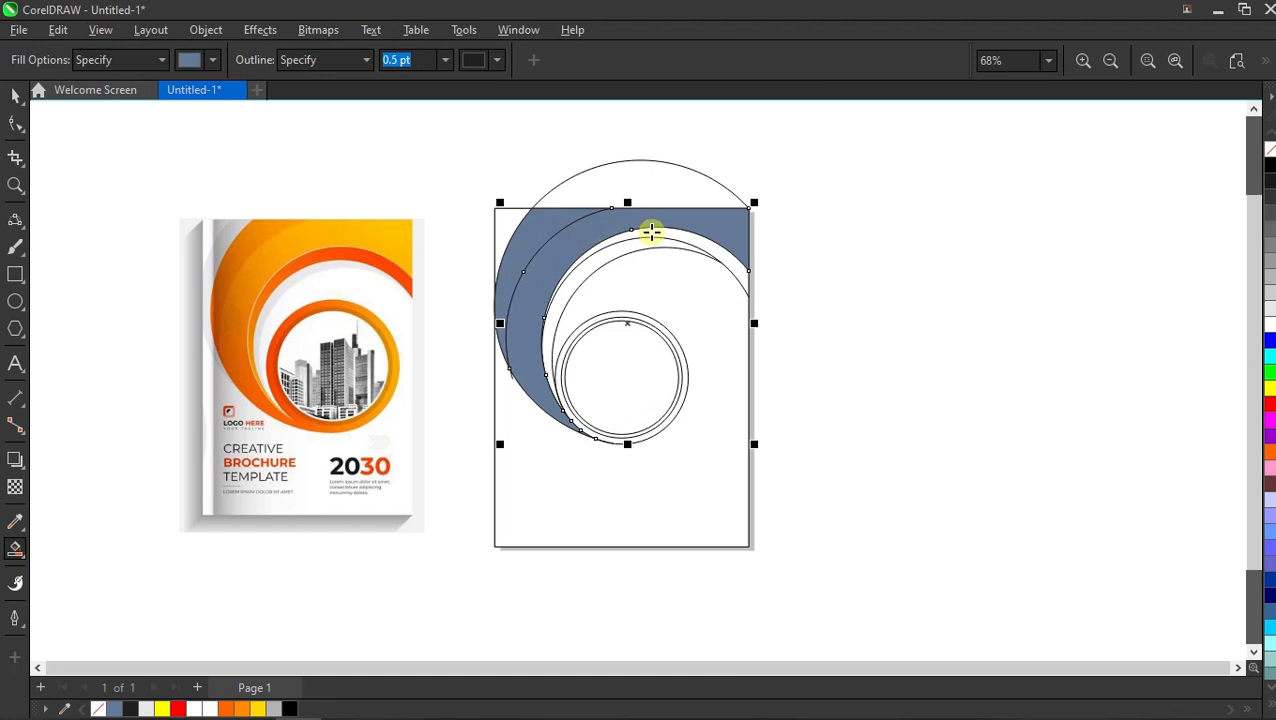
click(651, 231)
click(649, 243)
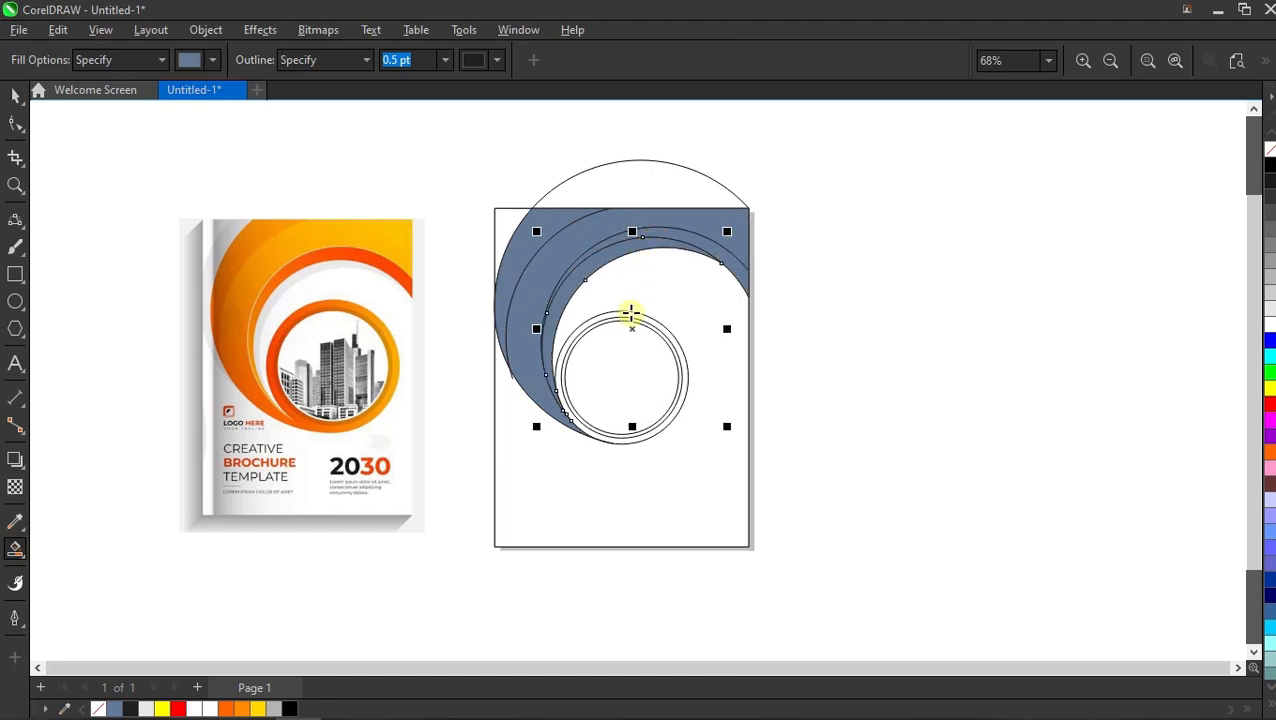
Smart-fill the two narrow rings and the inner disc of the concentric circles with the same slate blue
scroll(631, 313, up, 2)
click(656, 295)
click(653, 300)
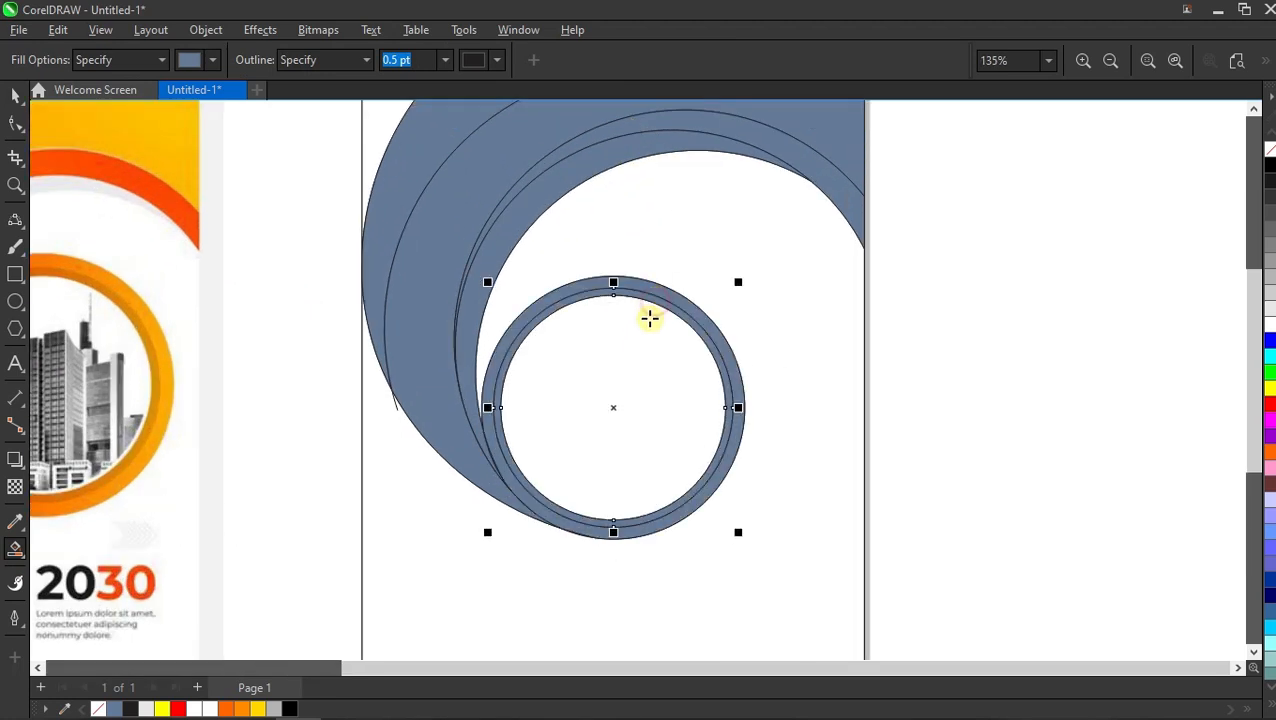
click(640, 338)
scroll(589, 404, down, 1)
scroll(589, 404, down, 2)
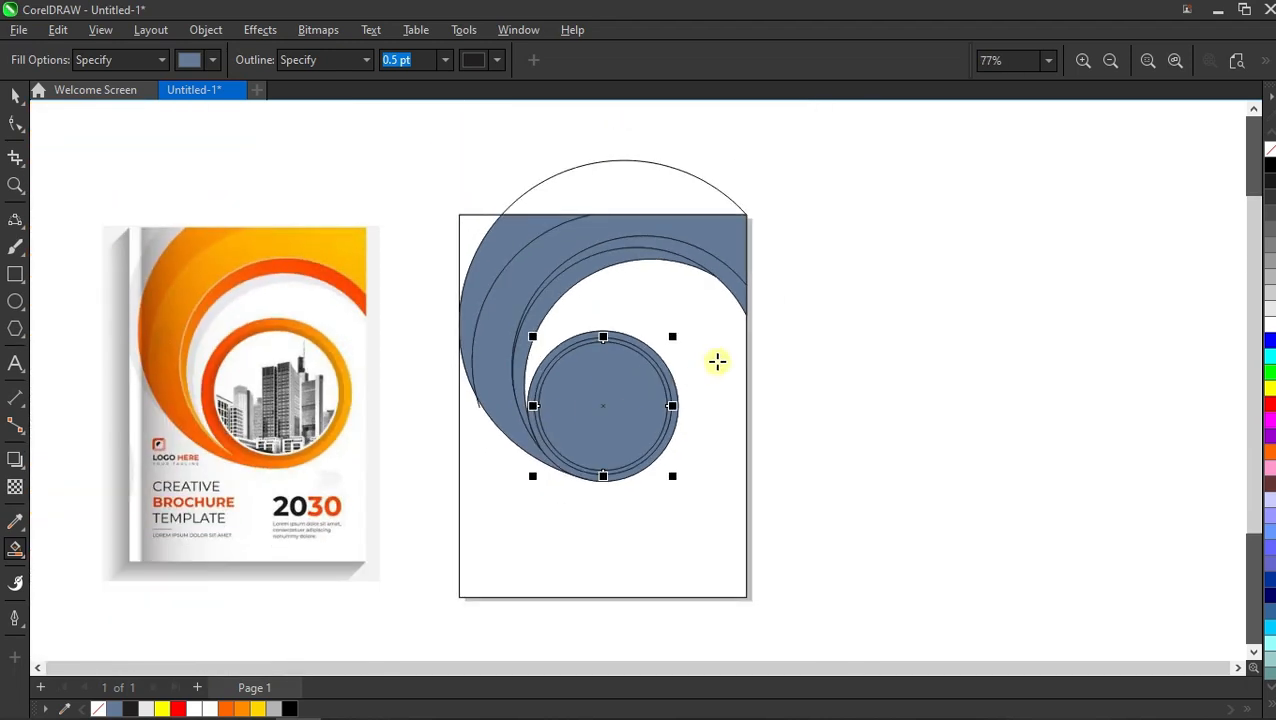
Move the grouped guide curves off the page, delete them, and fit the page in view
key(space)
click(840, 300)
drag(630, 162, 1033, 187)
key(Delete)
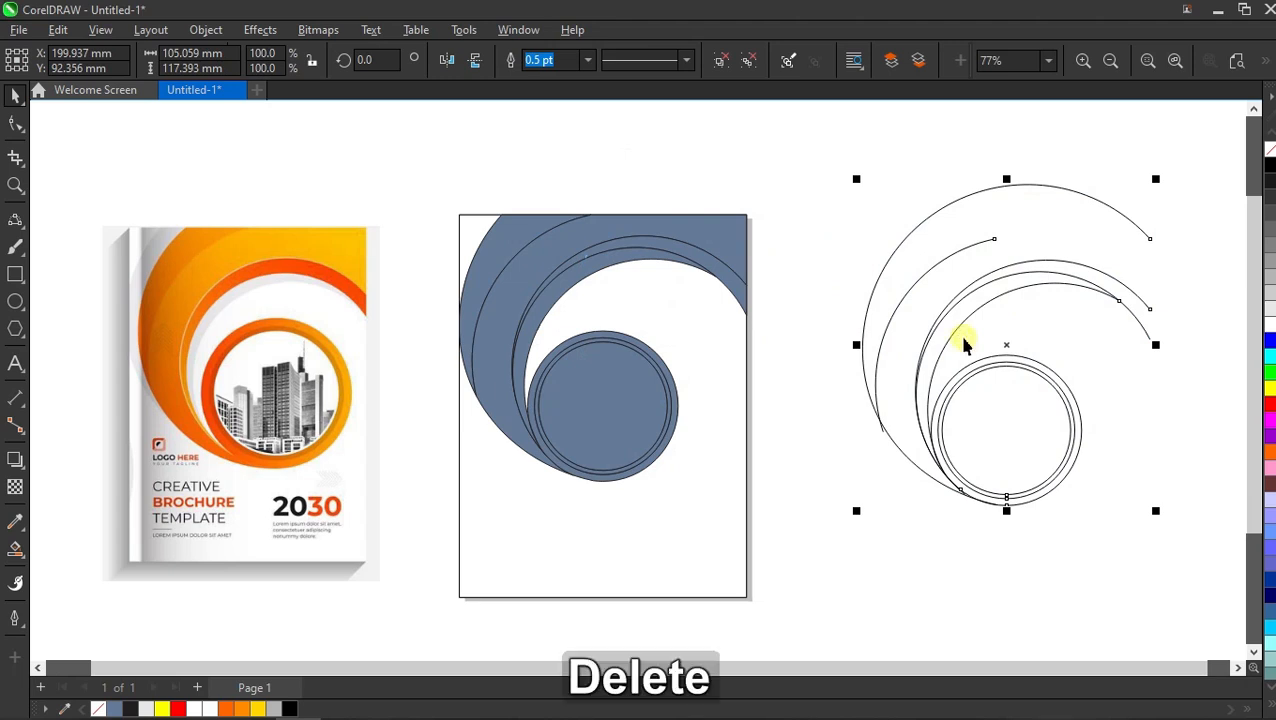
click(1236, 62)
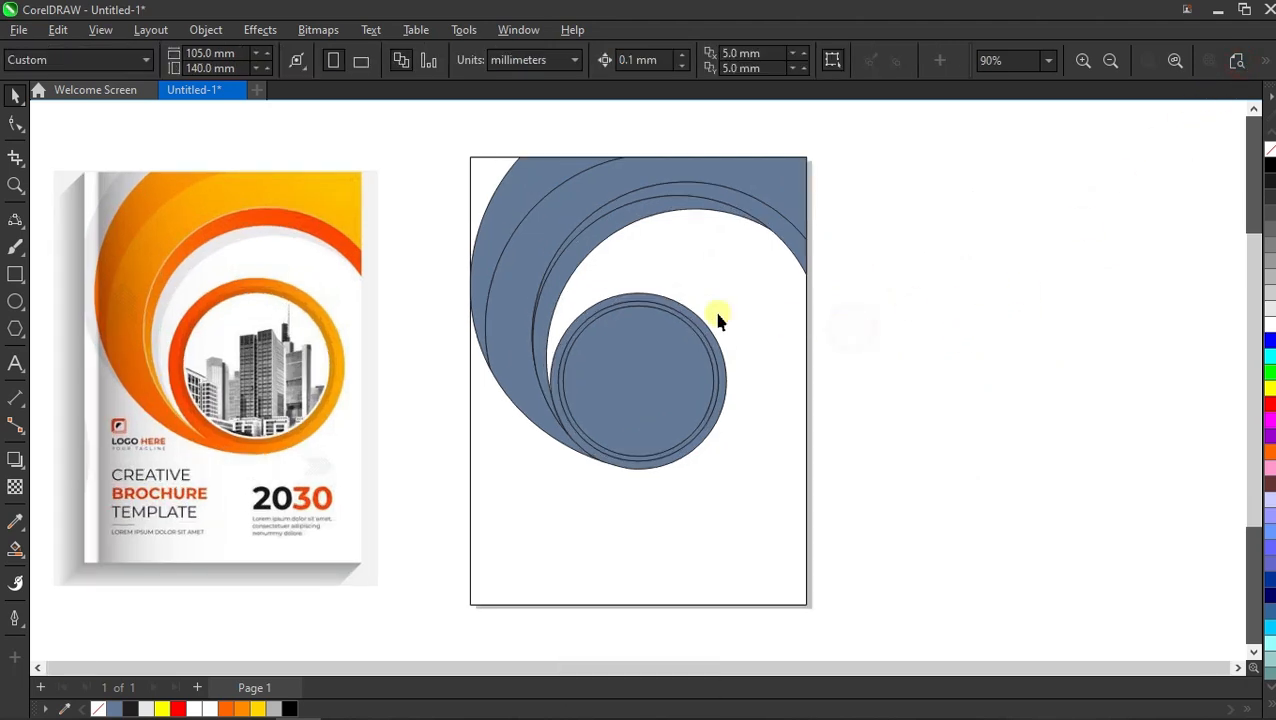
Apply a linear gradient to the outermost curved band, running from the page's upper edge toward its left edge, with an orange start colour
click(508, 202)
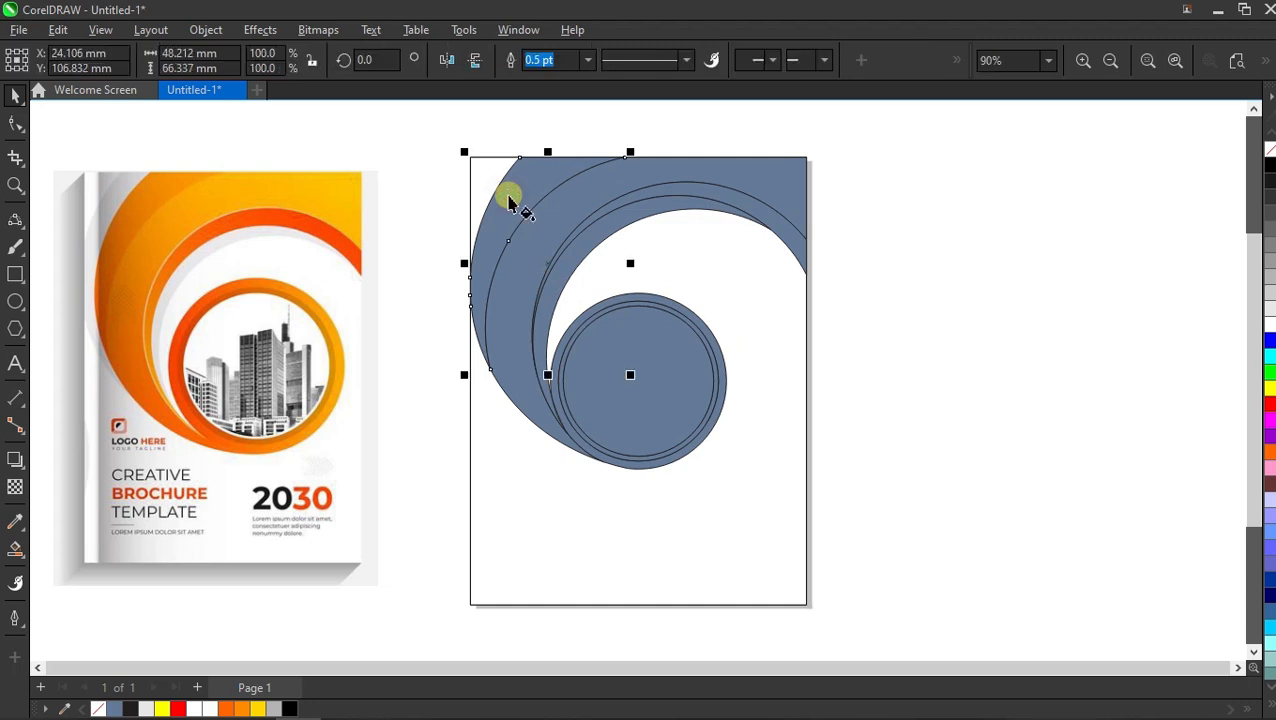
key(g)
drag(590, 150, 476, 296)
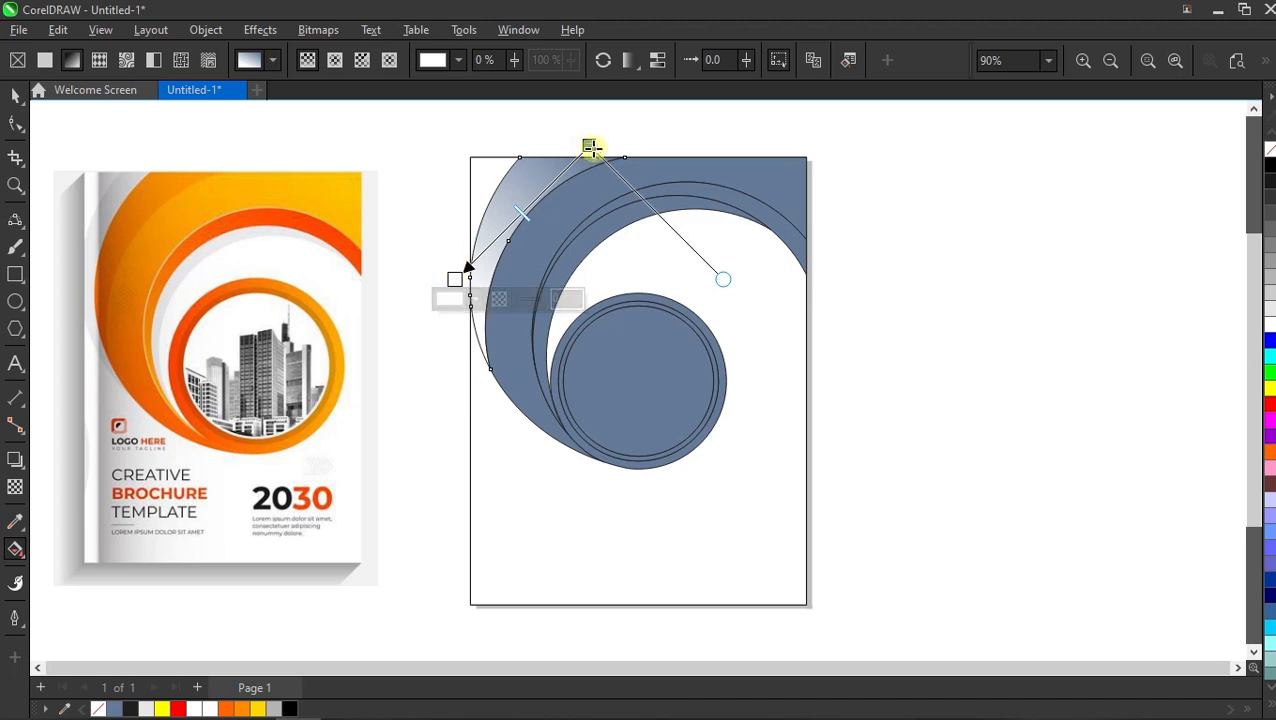
click(587, 146)
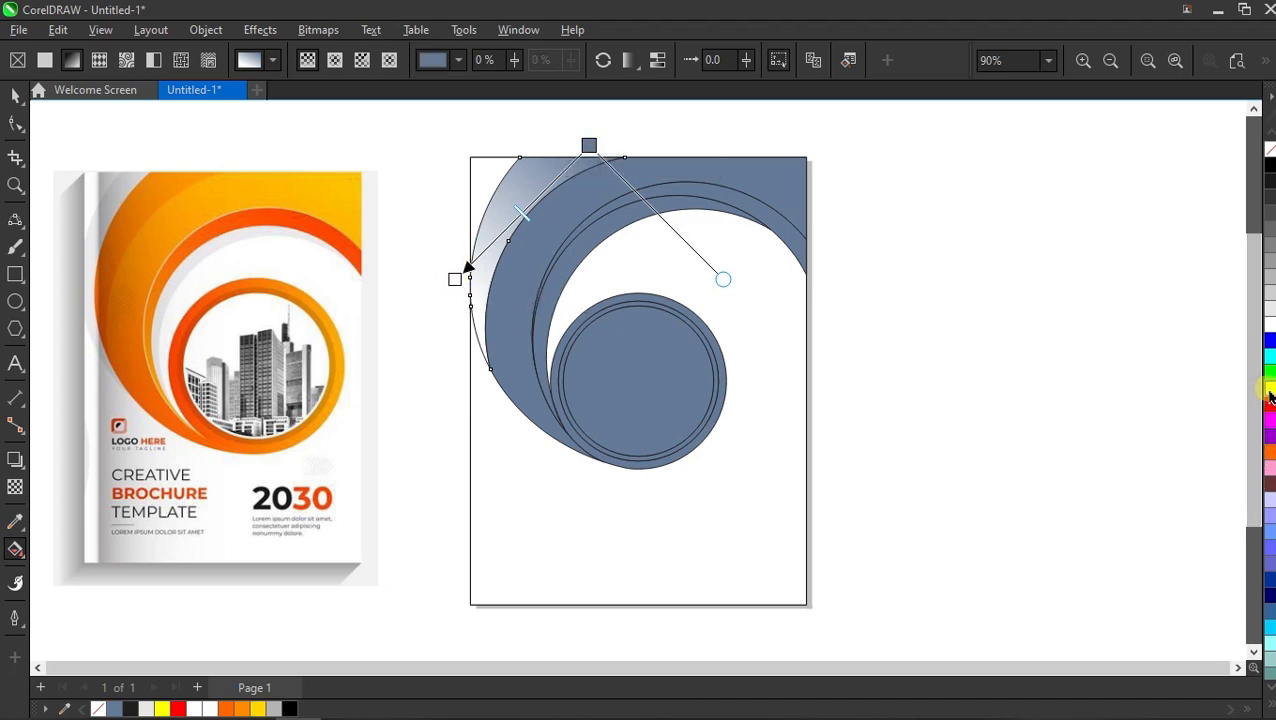
drag(1270, 398, 1218, 466)
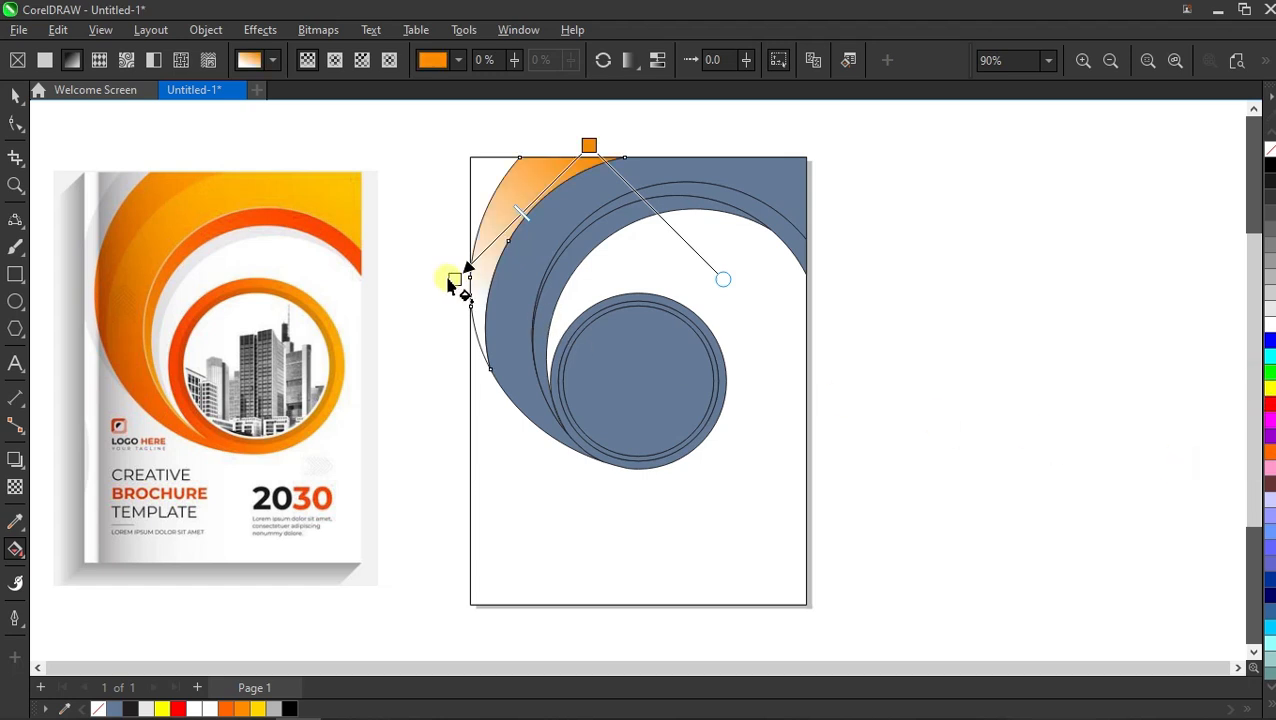
Set the outer band gradient's end colour to yellow-orange and extend that end slightly further down and outward from the page
click(455, 280)
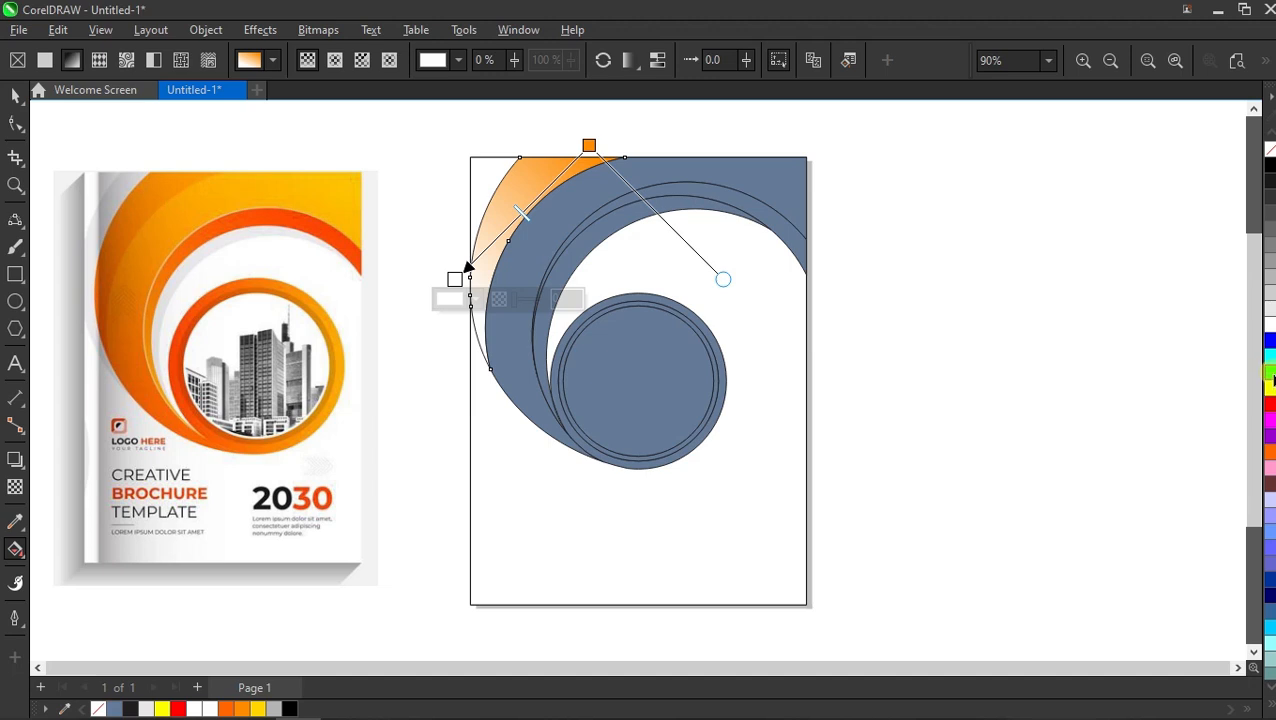
drag(1270, 388, 1270, 388)
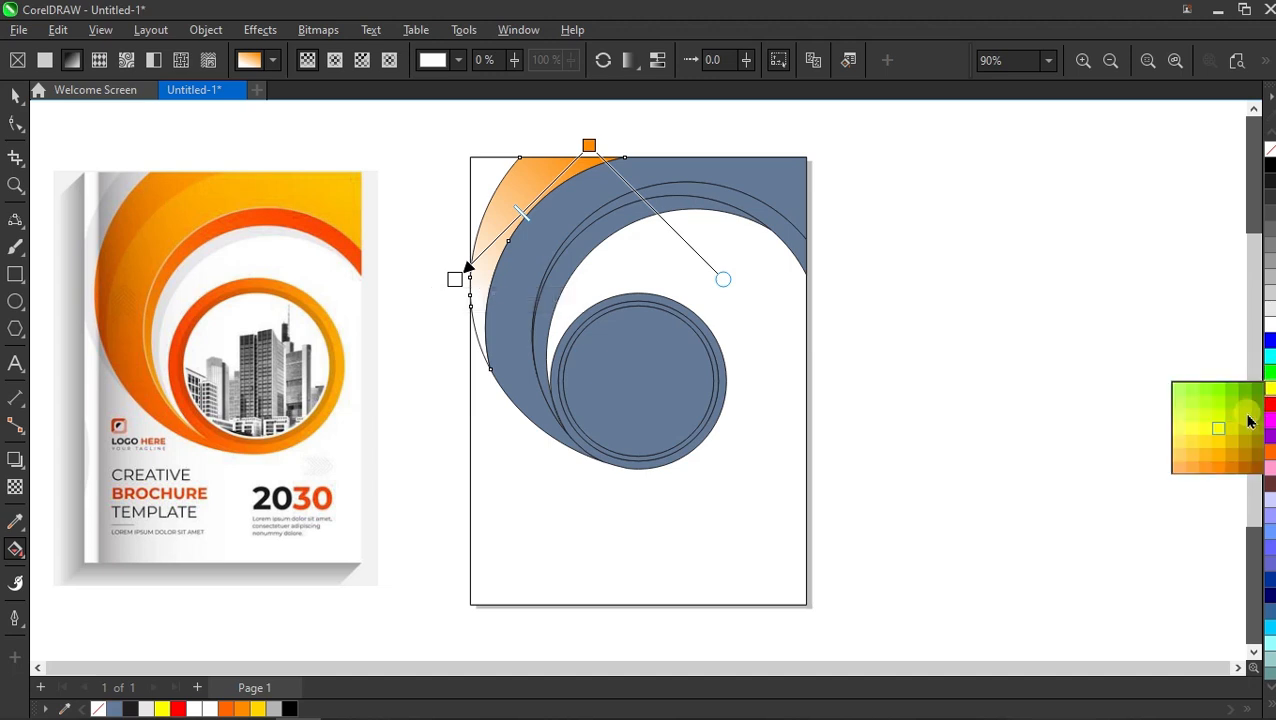
drag(1220, 460, 1220, 462)
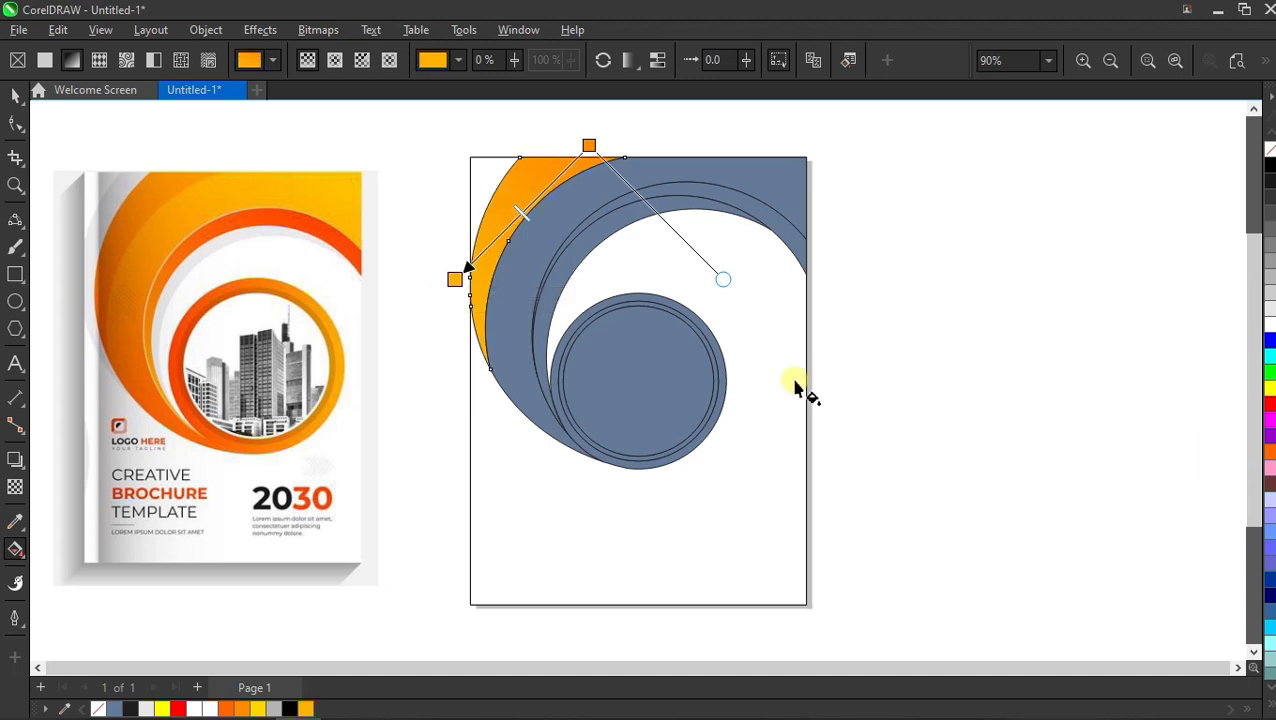
drag(453, 273, 437, 297)
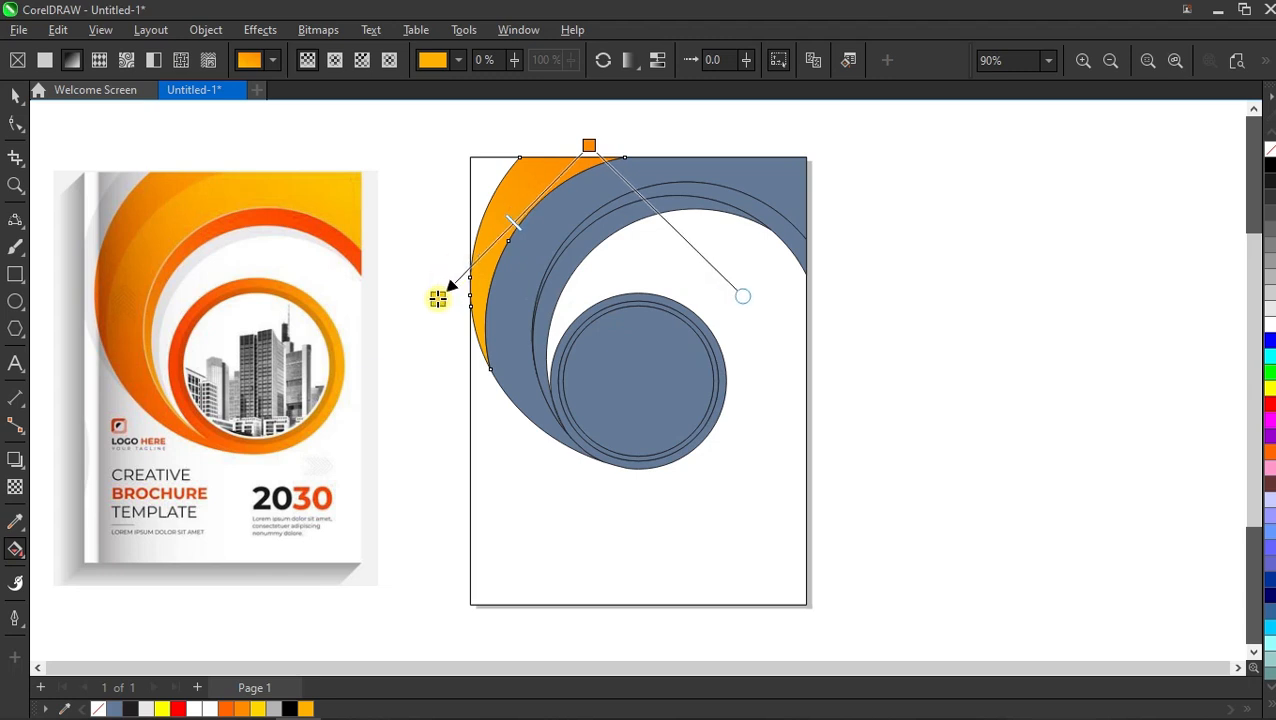
click(17, 93)
click(857, 197)
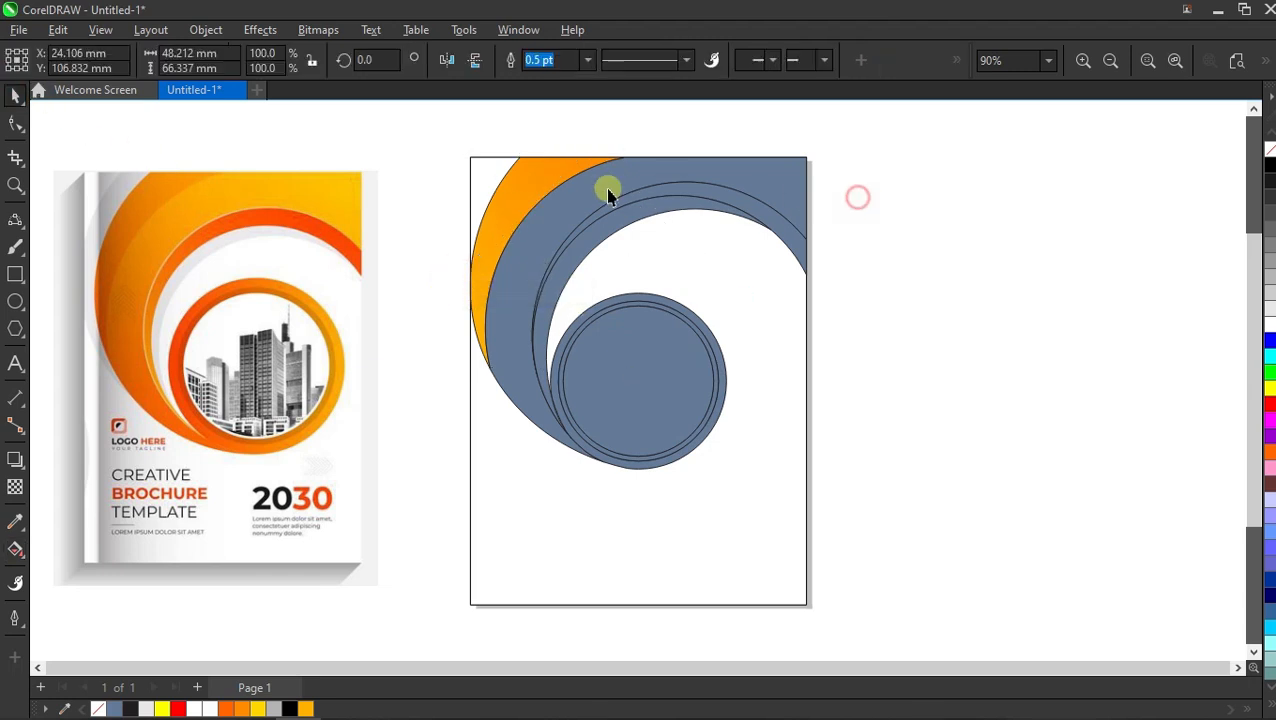
Copy the outermost band's gradient fill onto the wide curved band beside it
click(519, 193)
drag(521, 191, 549, 210)
click(617, 270)
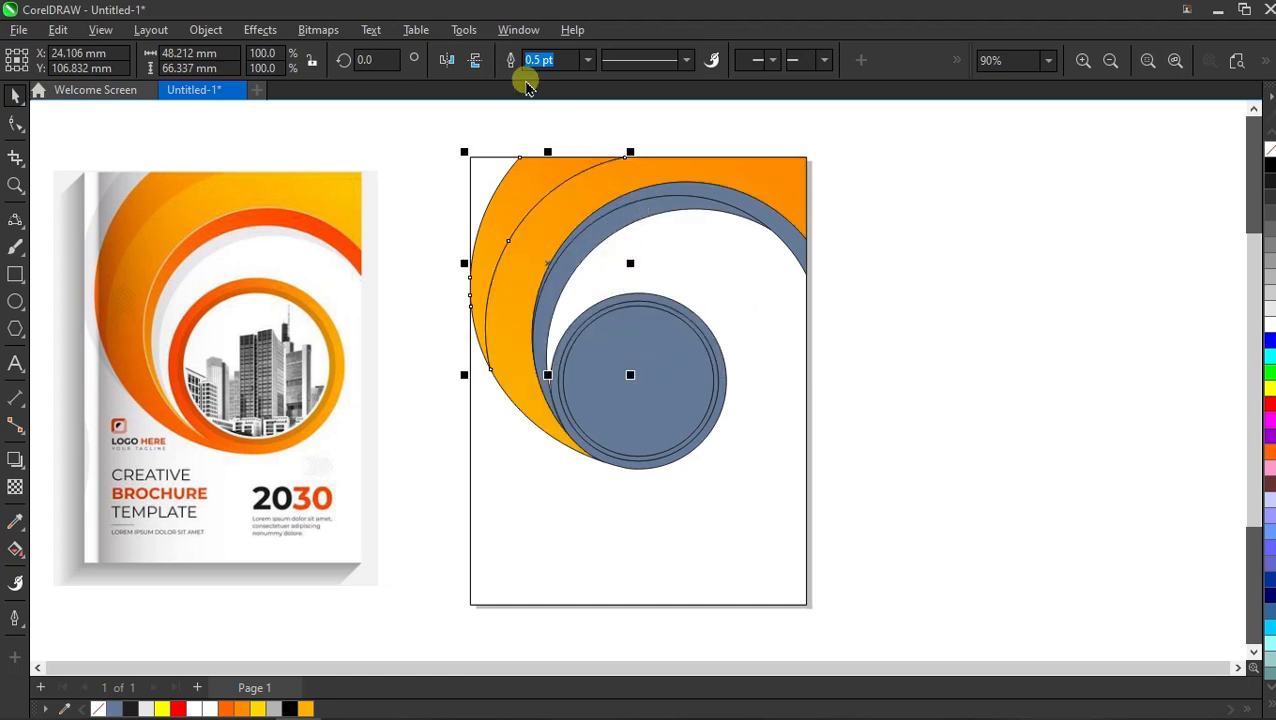
Reverse the wide band's gradient and pull its yellow-orange end inward, just above the narrow band's crest
click(680, 177)
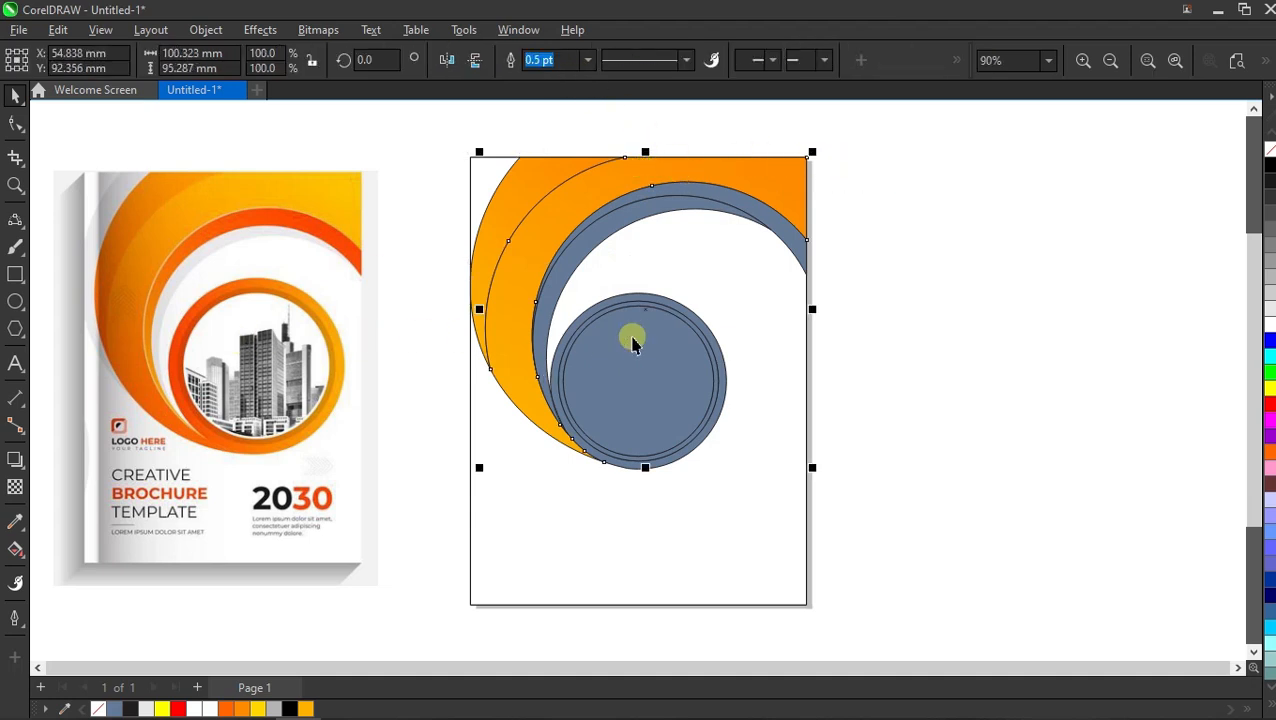
key(g)
click(603, 60)
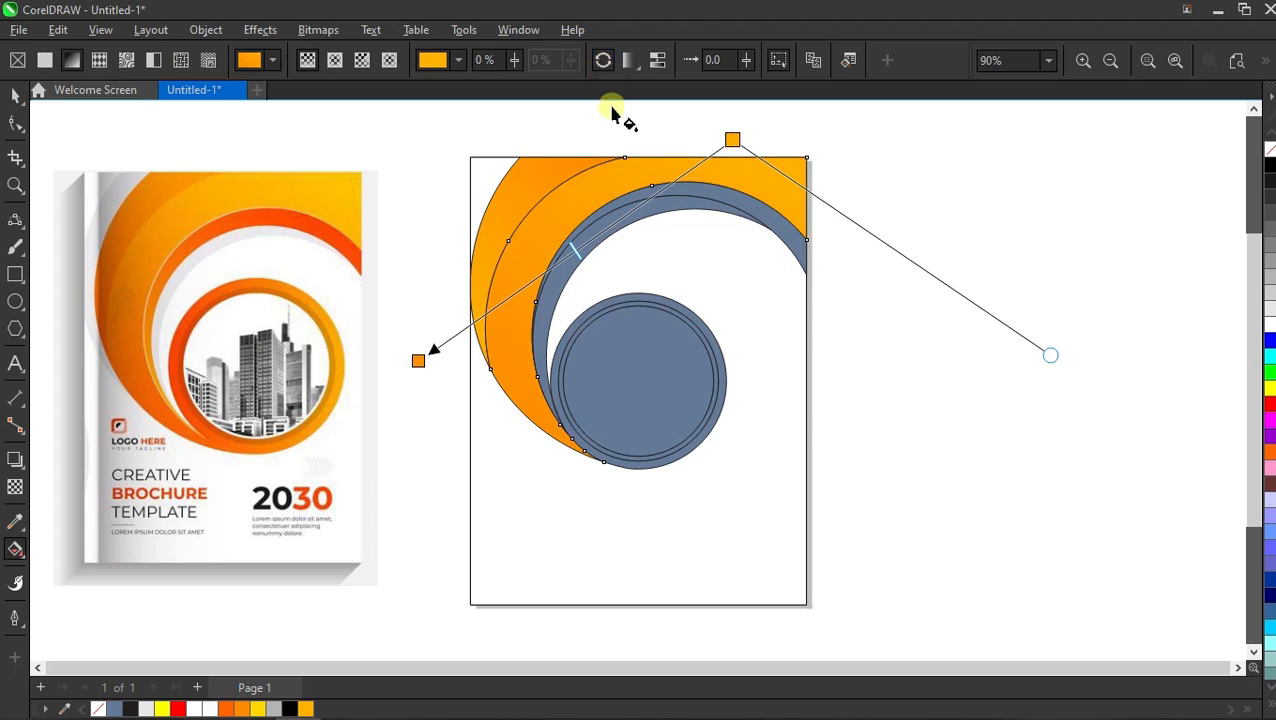
drag(728, 140, 660, 175)
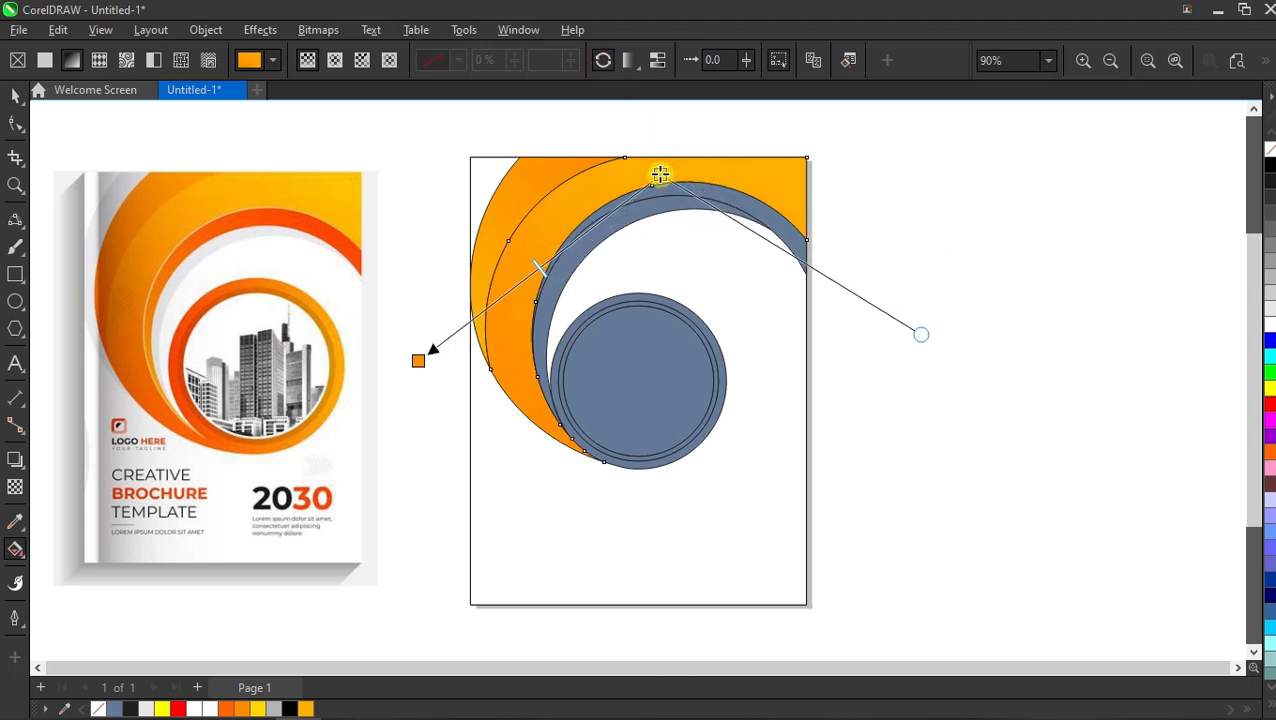
click(12, 93)
click(863, 208)
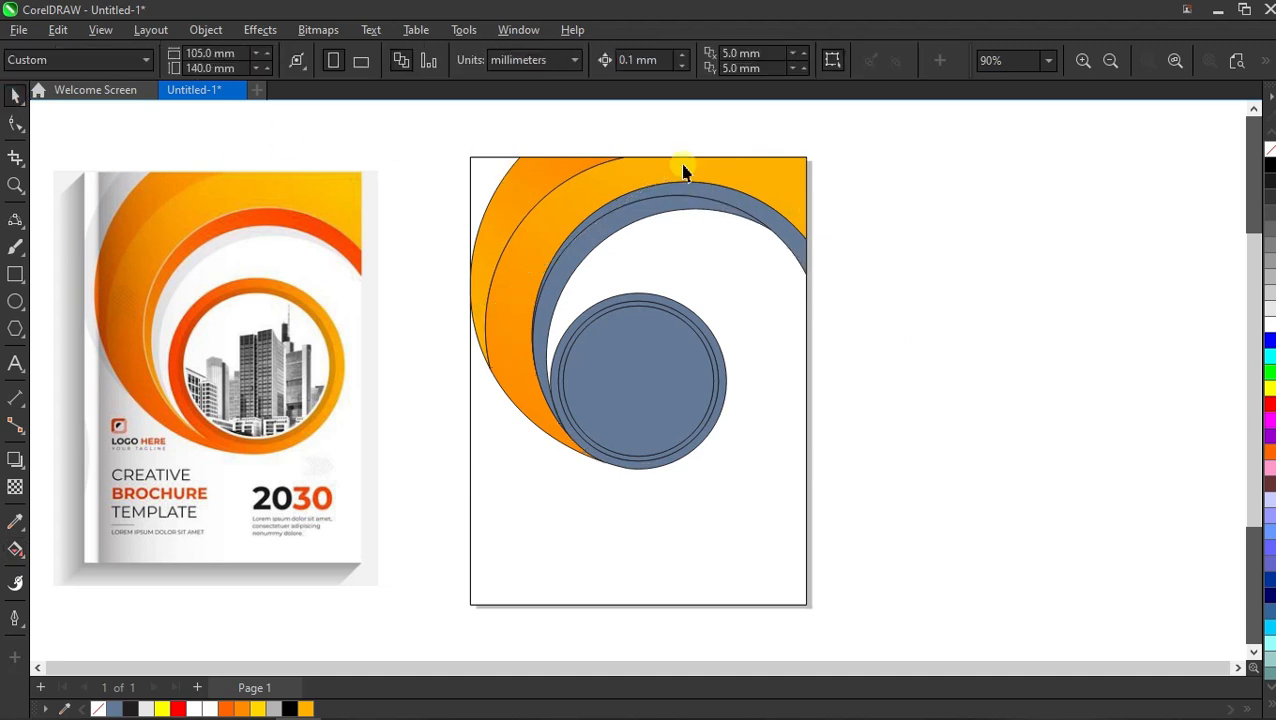
Copy the wide band's gradient fill onto the narrow band just inside it, and fit the page in view
scroll(728, 190, up, 2)
drag(728, 158, 727, 203)
click(786, 262)
scroll(700, 262, down, 4)
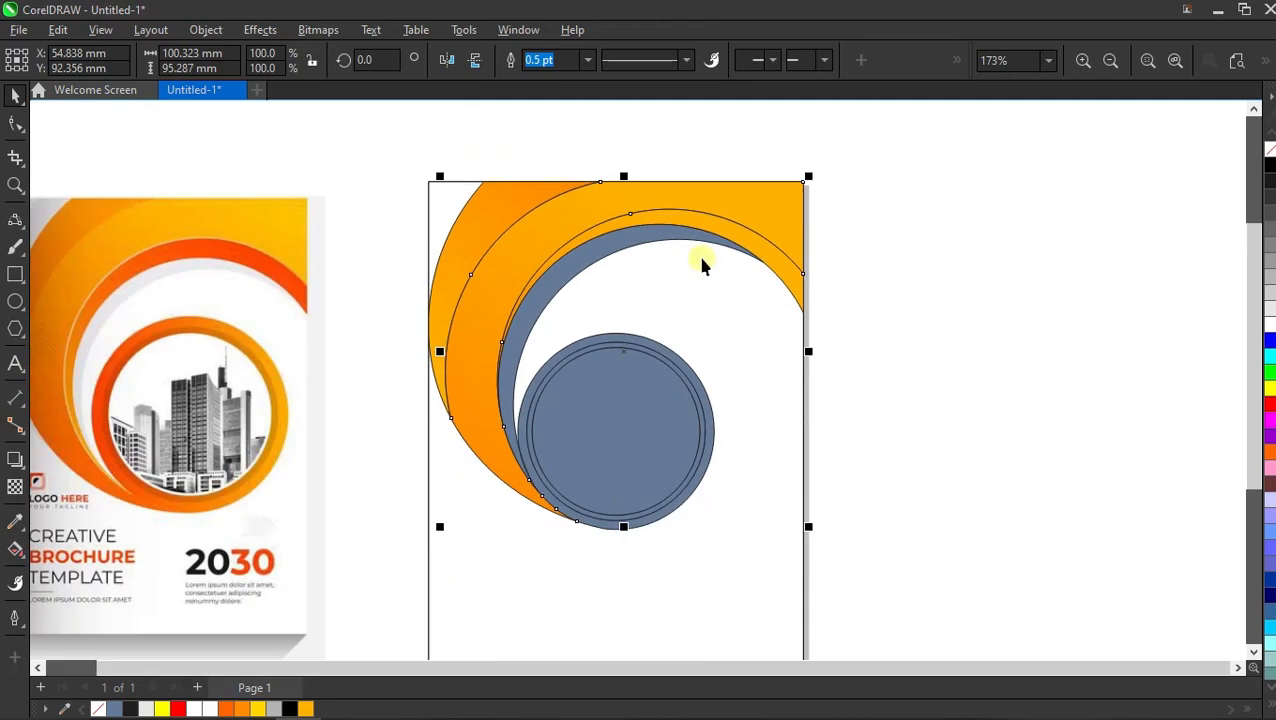
scroll(668, 241, up, 2)
click(1235, 61)
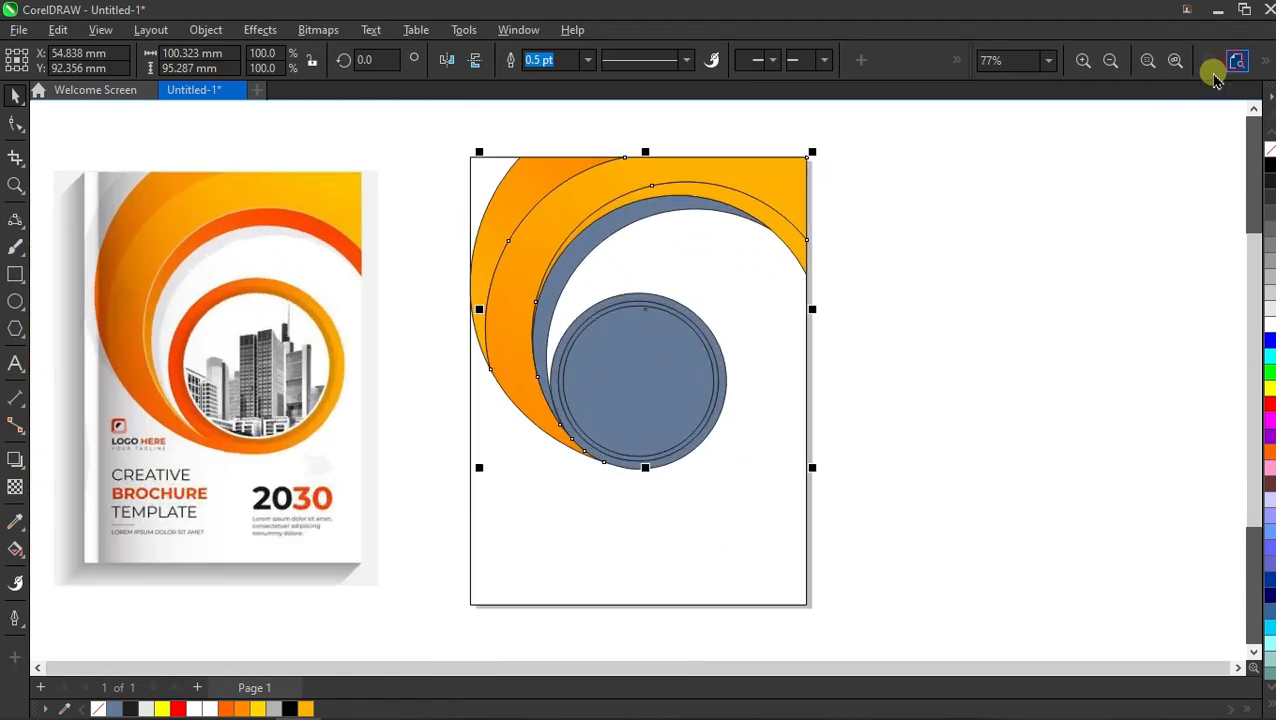
click(1095, 112)
Recolour the narrow band's gradient start to red, moving the red end beyond the page's right edge and the orange end onto the crescent
click(709, 192)
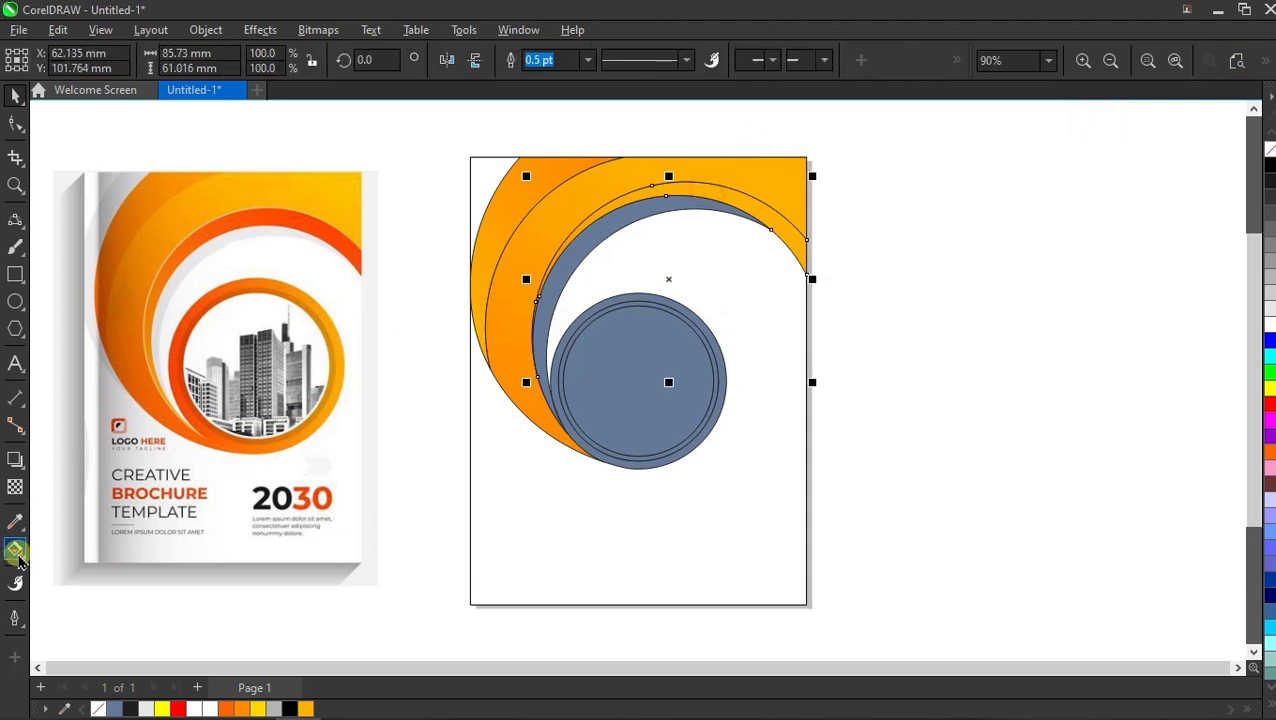
click(15, 550)
click(683, 191)
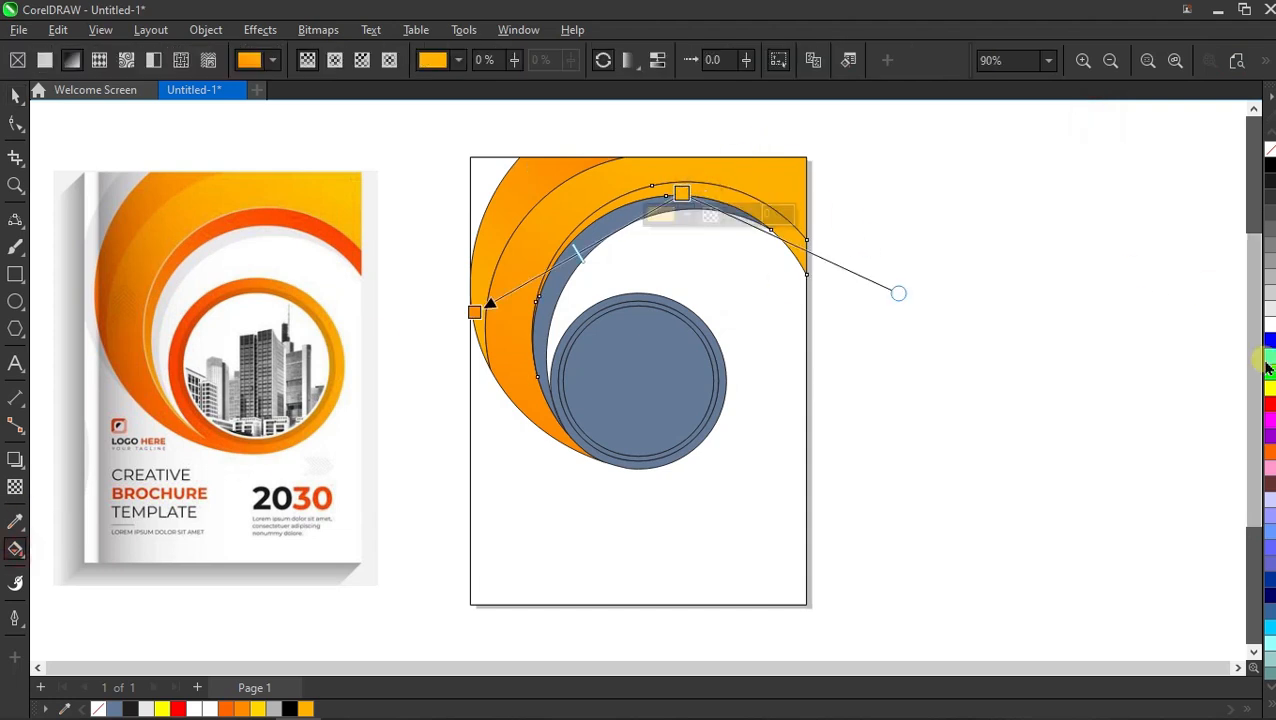
click(1269, 404)
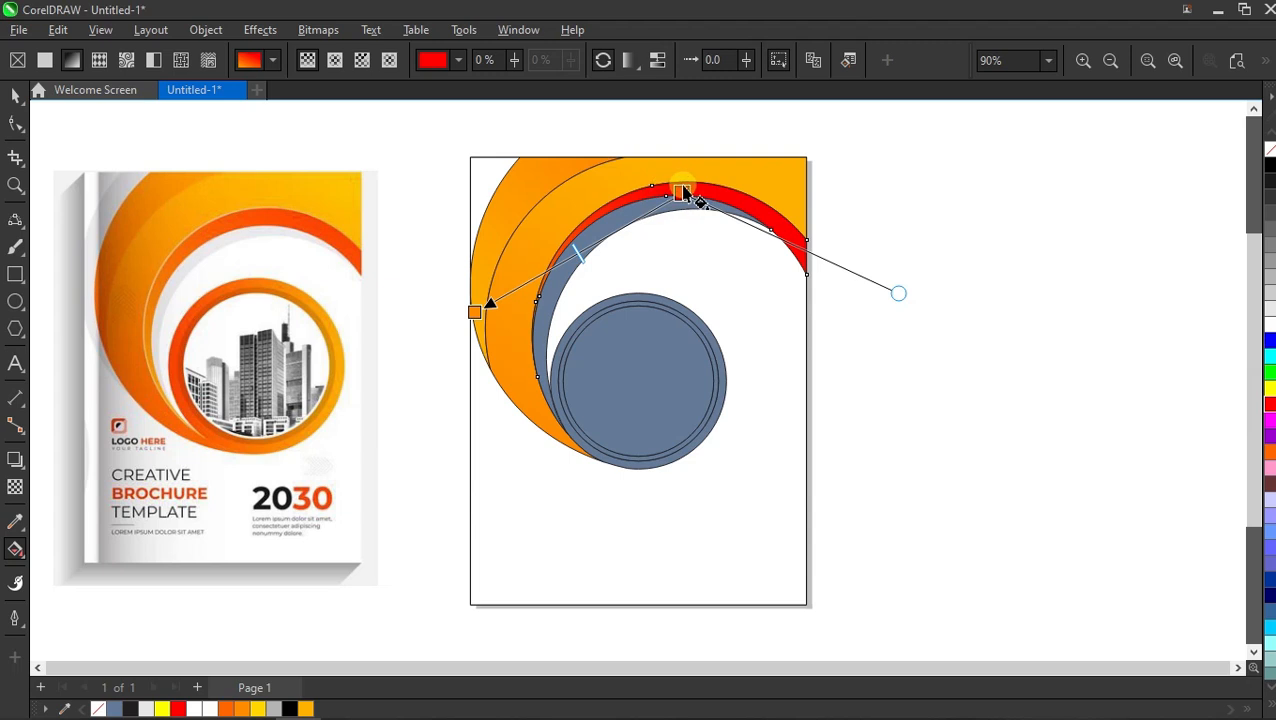
drag(471, 311, 588, 247)
drag(682, 194, 975, 143)
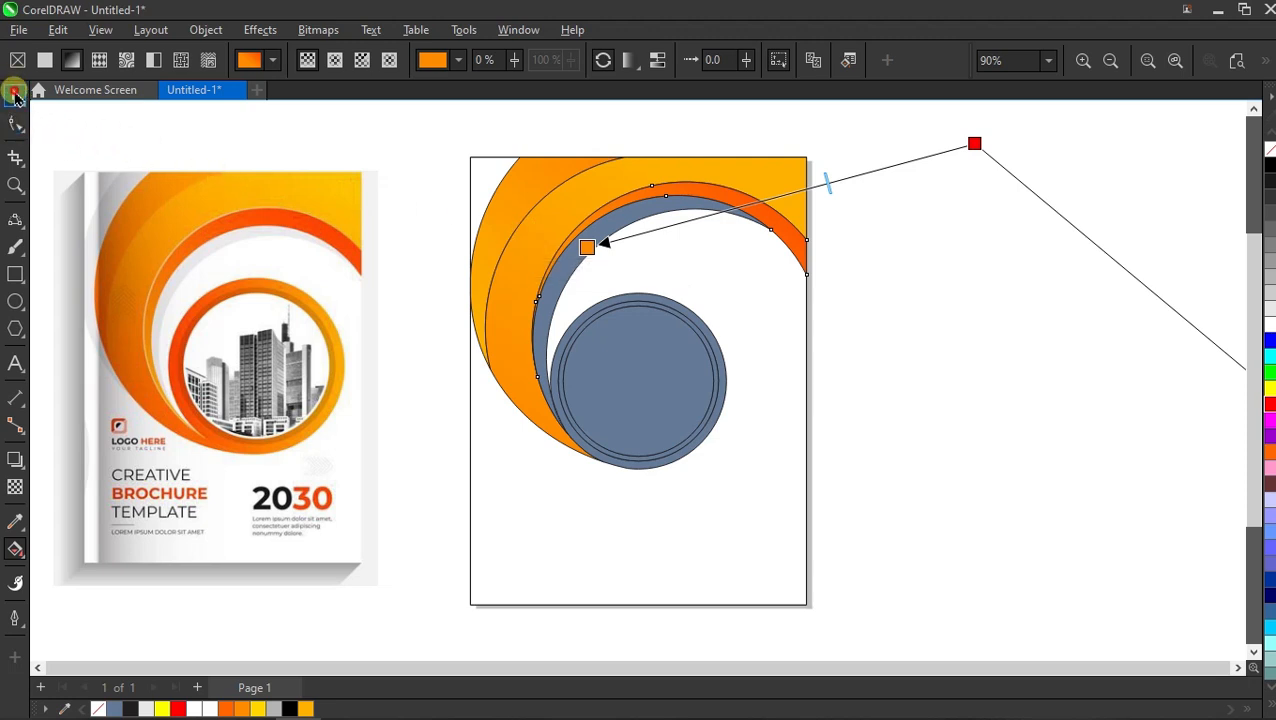
click(15, 94)
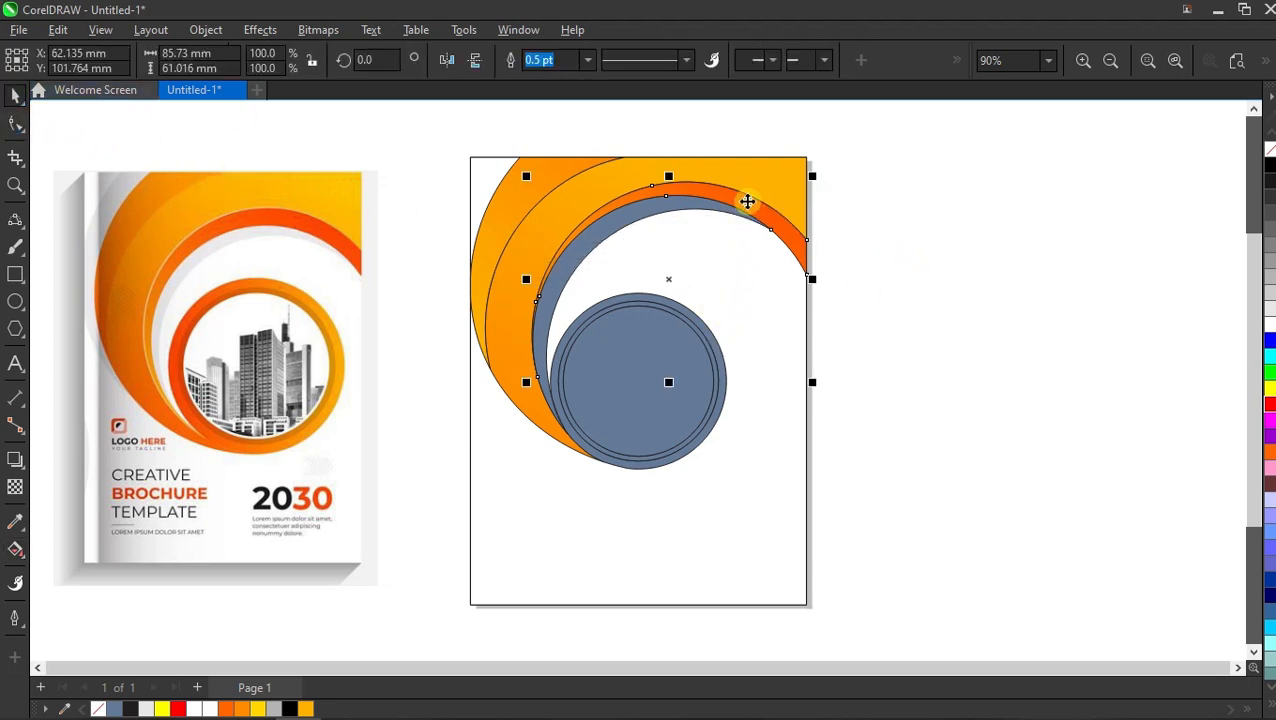
Fill the thin crescent below the red-orange band with light grey
scroll(705, 272, up, 1)
scroll(718, 260, down, 1)
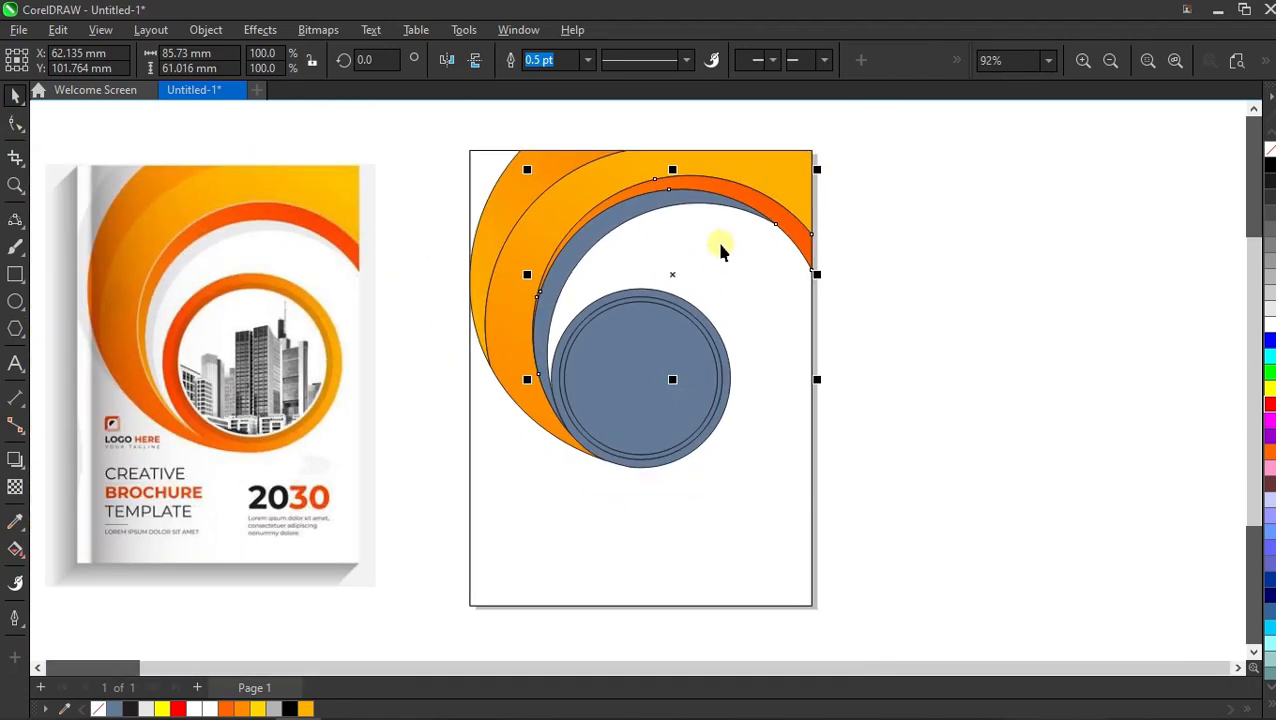
scroll(720, 250, up, 1)
click(970, 230)
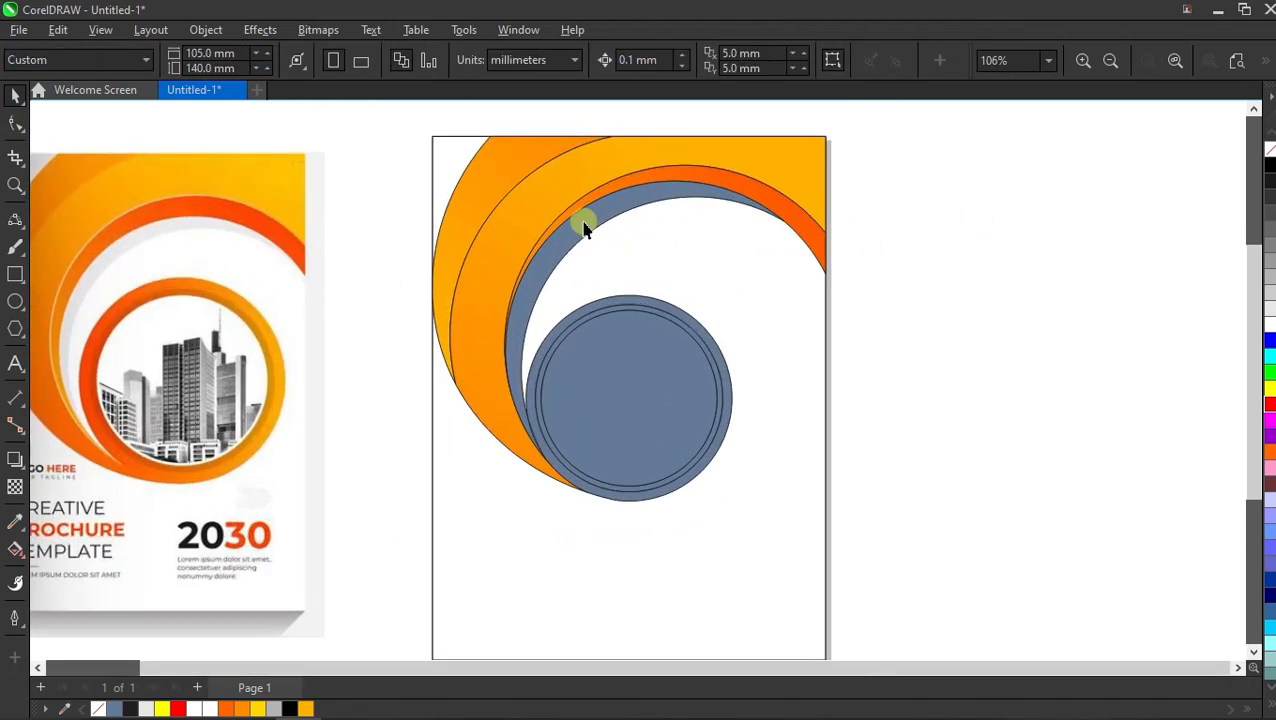
click(585, 228)
click(1268, 318)
click(1077, 305)
Copy the narrow band's red-orange gradient onto the outer ring of the circles and reverse its direction
scroll(649, 293, down, 1)
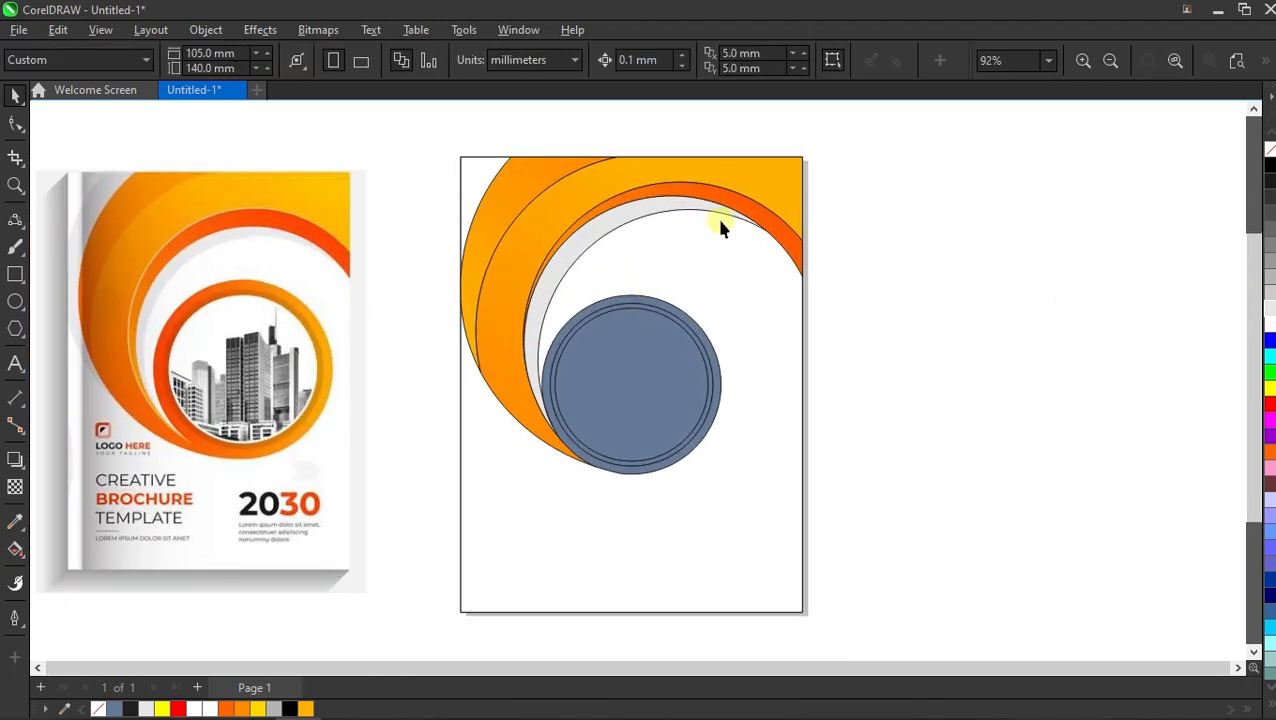
drag(740, 210, 688, 323)
click(740, 378)
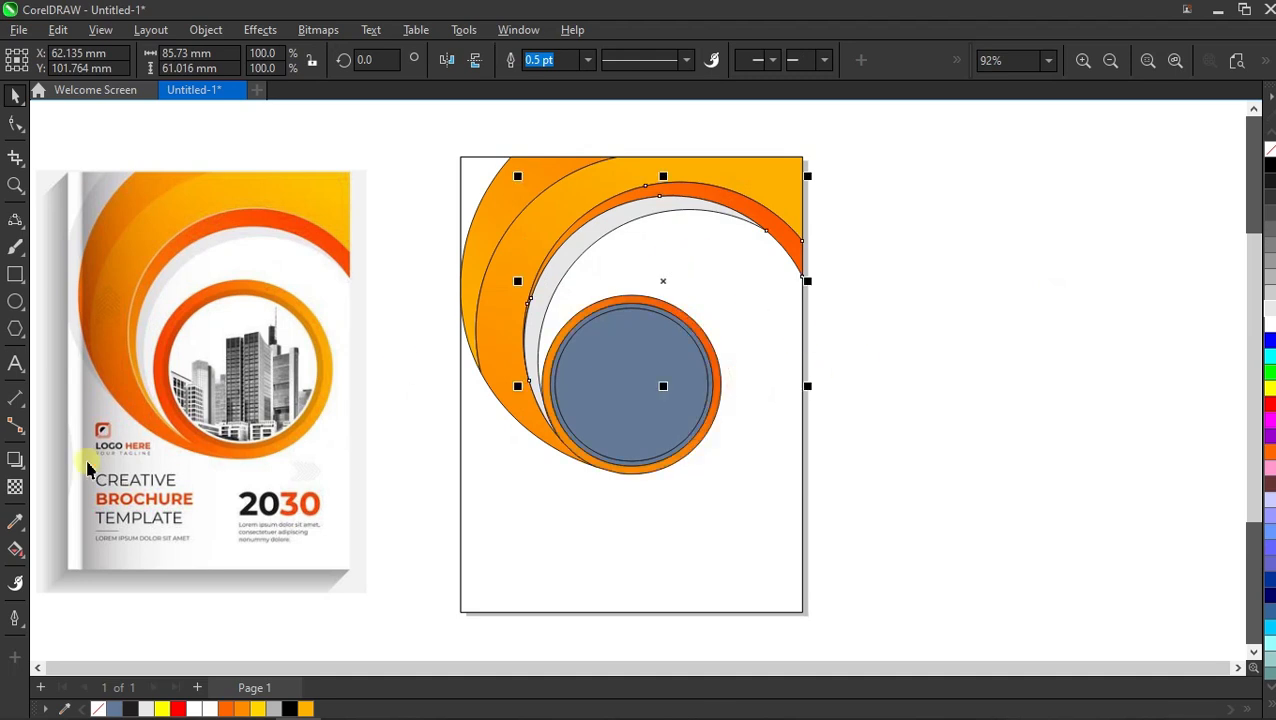
click(17, 548)
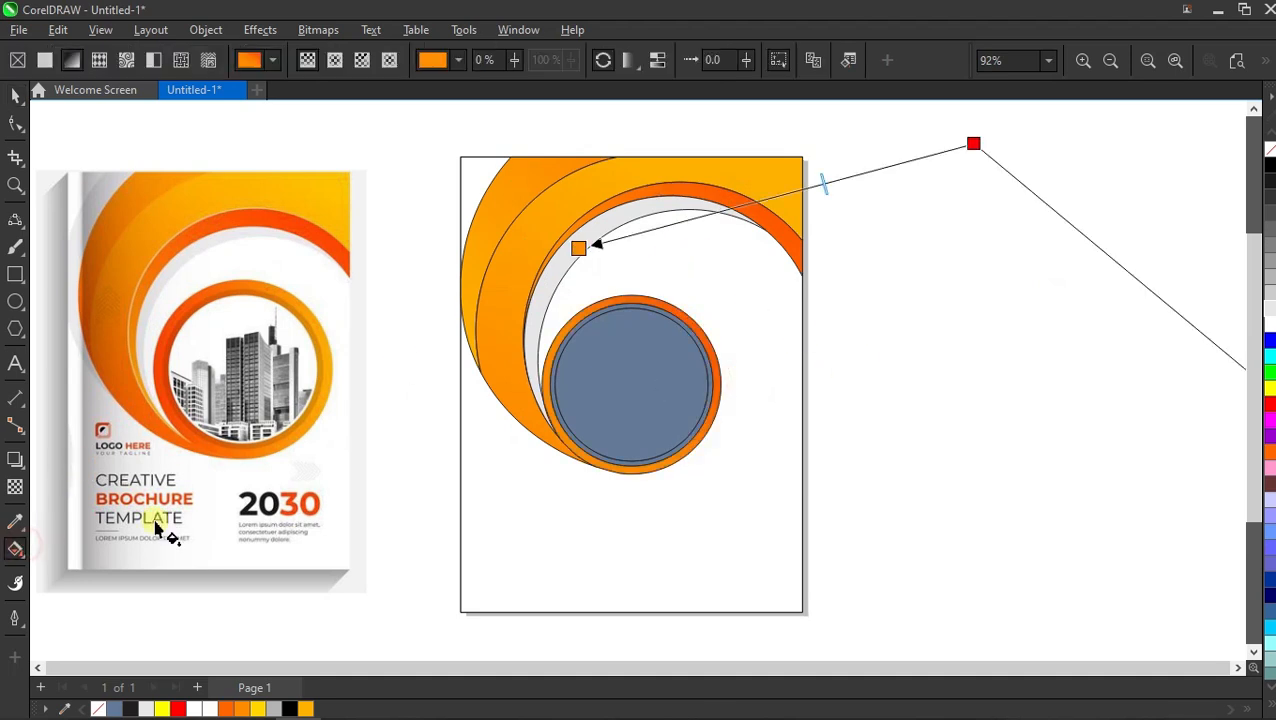
click(685, 325)
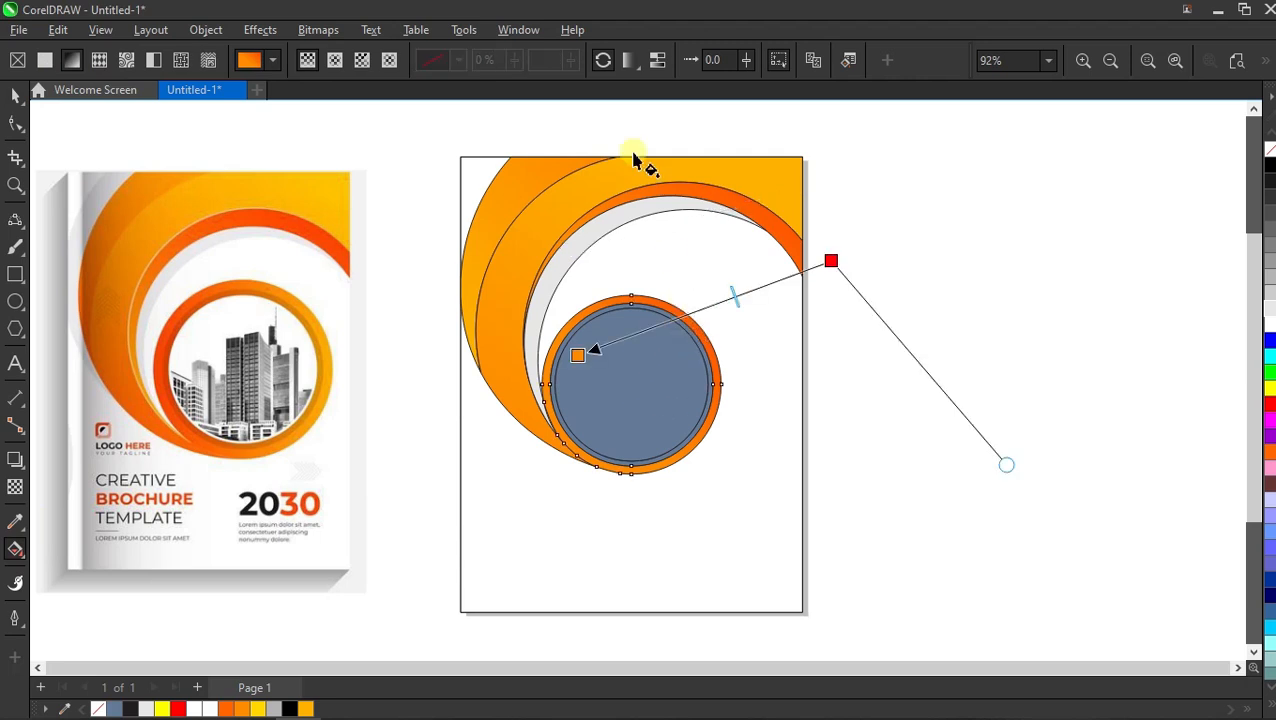
click(603, 62)
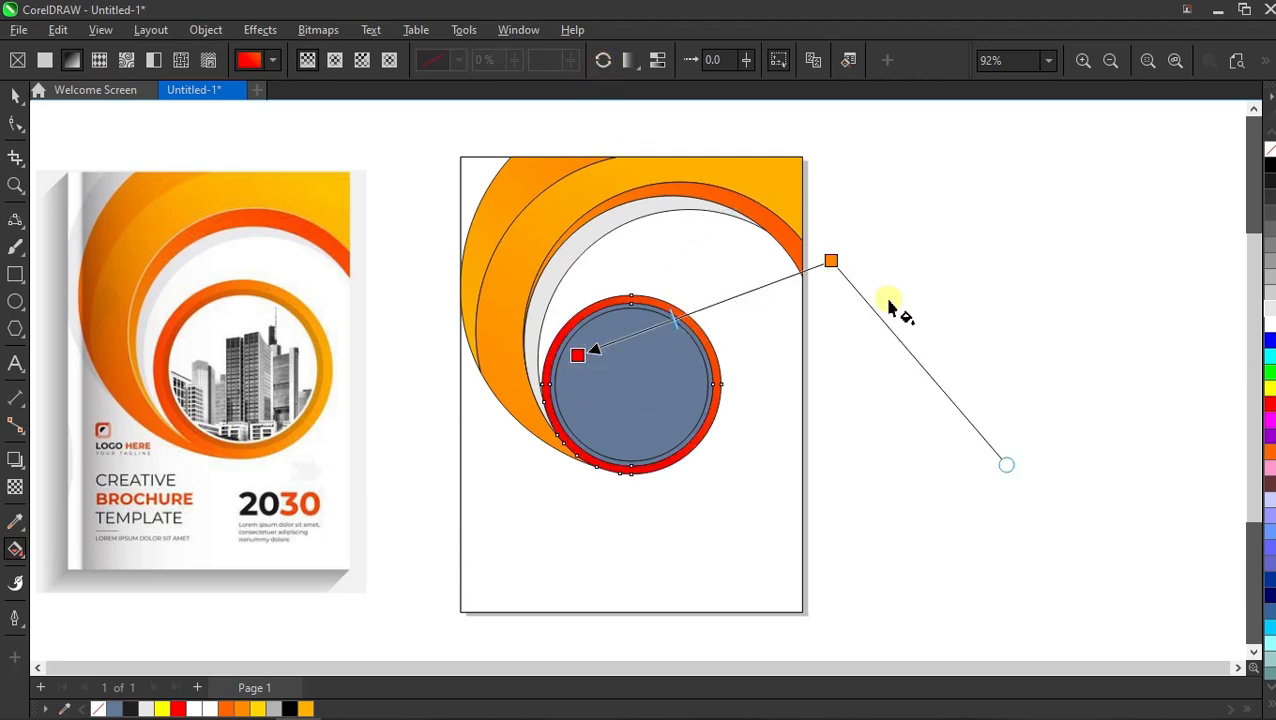
Align the outer ring's gradient horizontally through its centre, with orange at the ring's right edge and red just beyond its left edge
drag(831, 260, 757, 356)
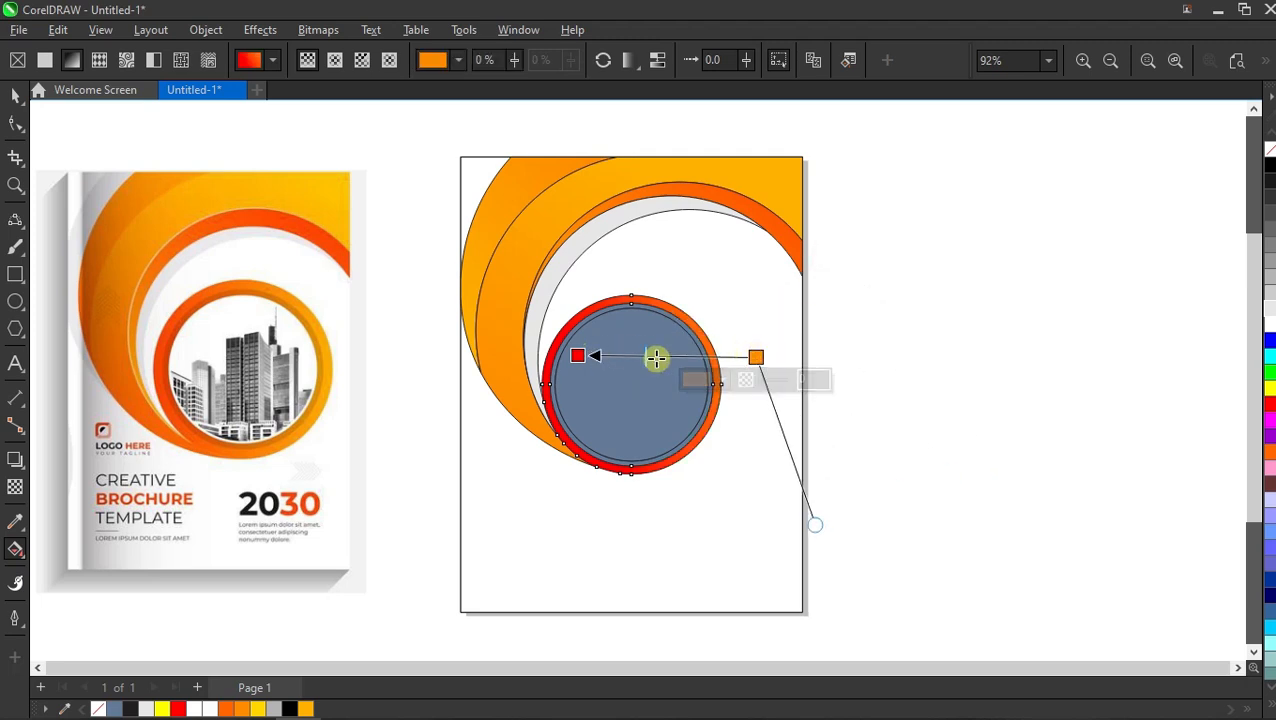
drag(580, 358, 506, 360)
drag(602, 358, 636, 387)
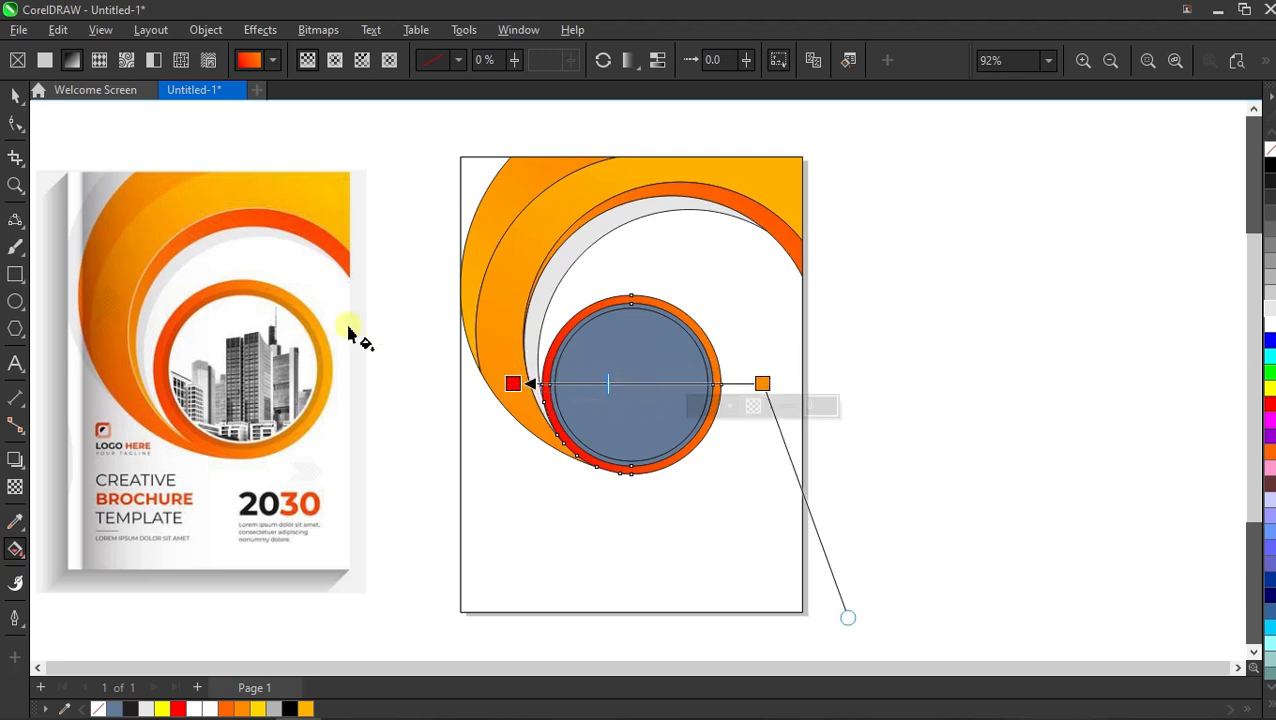
drag(847, 617, 790, 616)
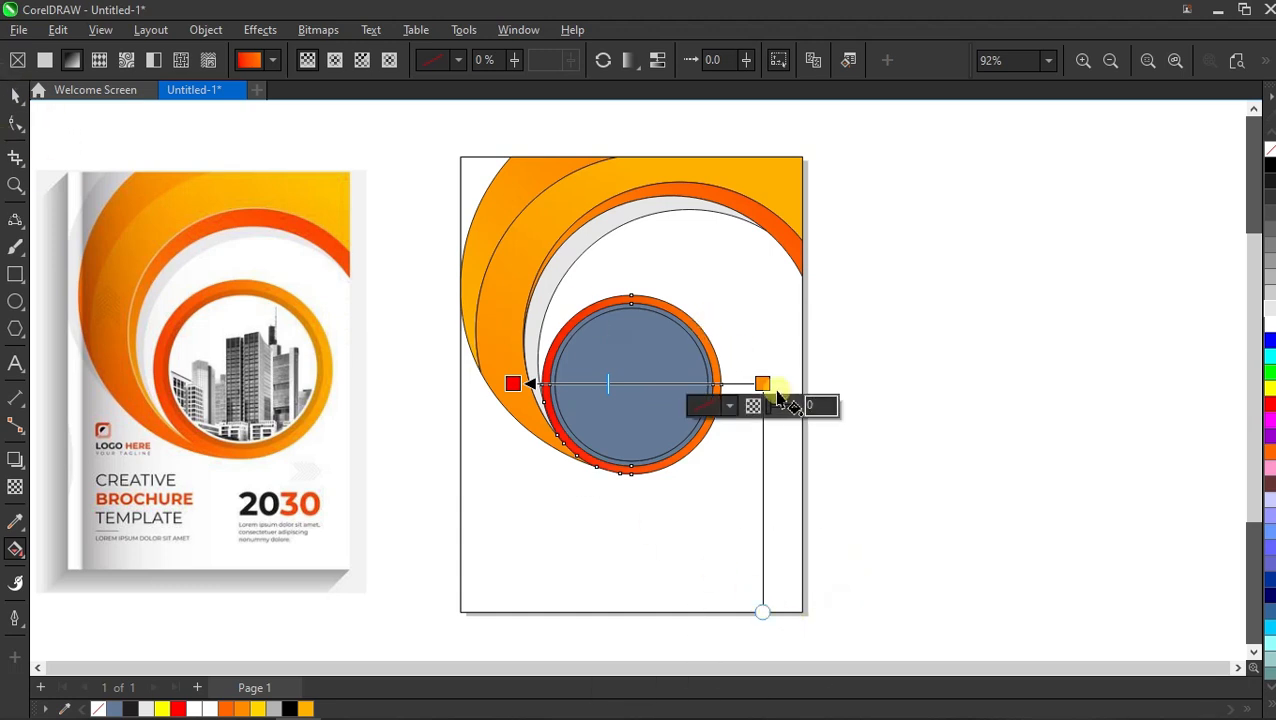
drag(762, 383, 722, 383)
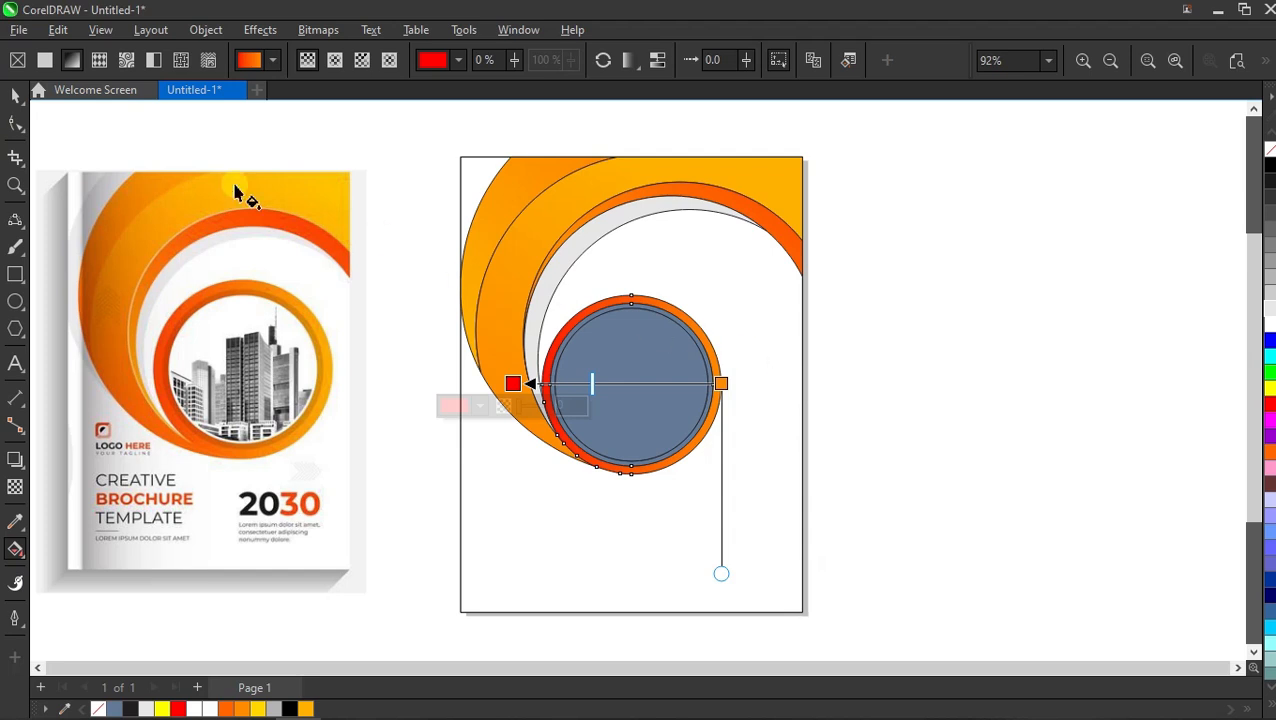
click(15, 94)
click(840, 316)
Fill the inner disc of the concentric circles with white
click(658, 373)
click(1267, 325)
click(1080, 322)
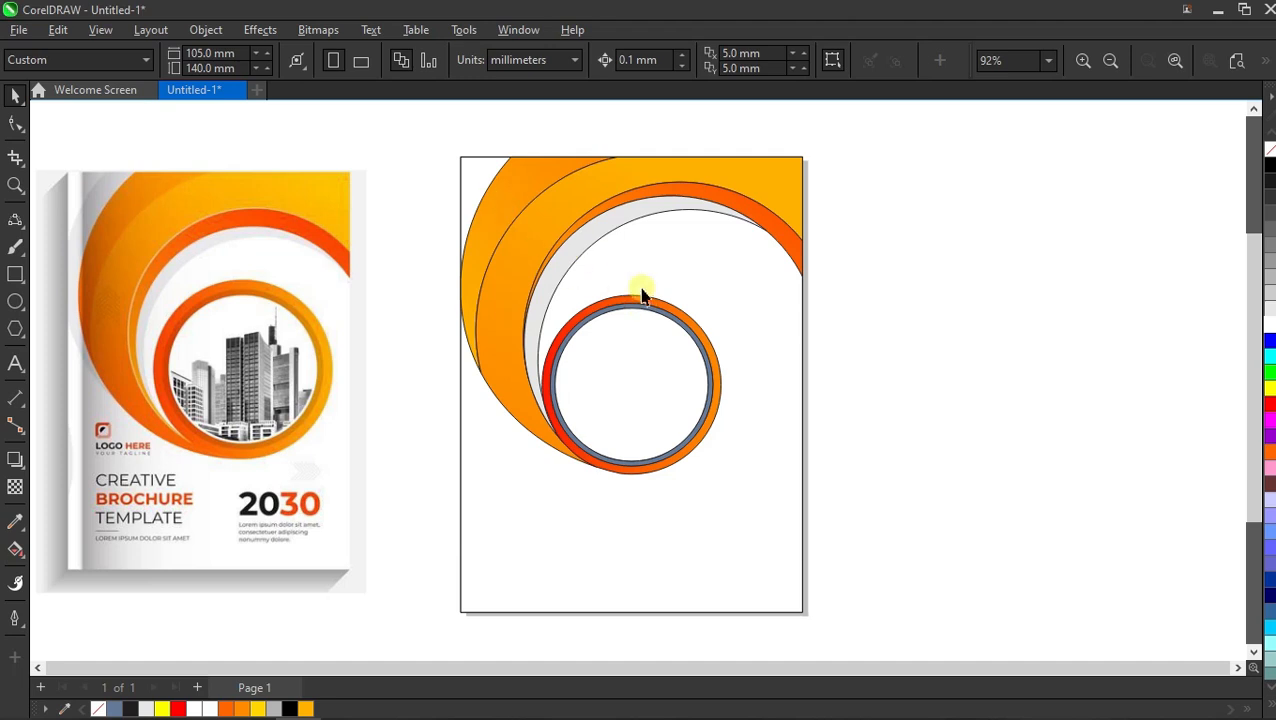
Copy the wide curved band's yellow-orange gradient fill onto the thin inner ring around the white disc
scroll(703, 348, up, 4)
scroll(413, 322, up, 2)
drag(122, 262, 397, 276)
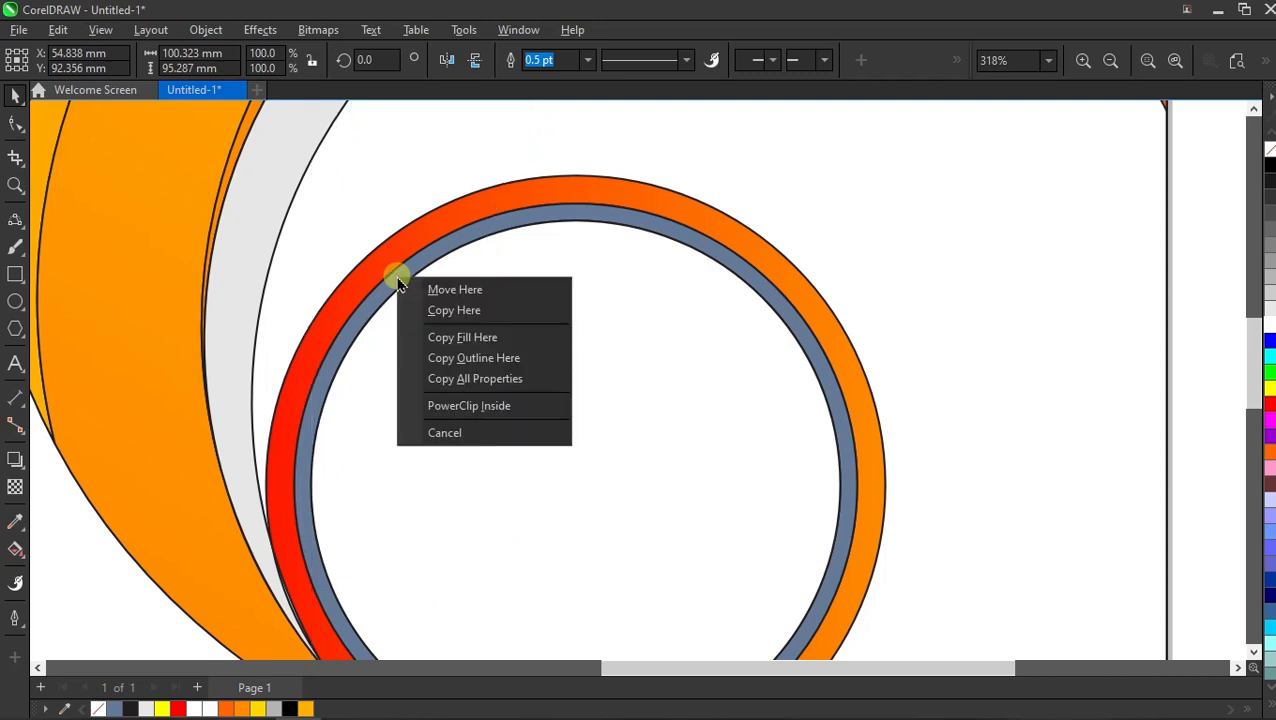
click(453, 336)
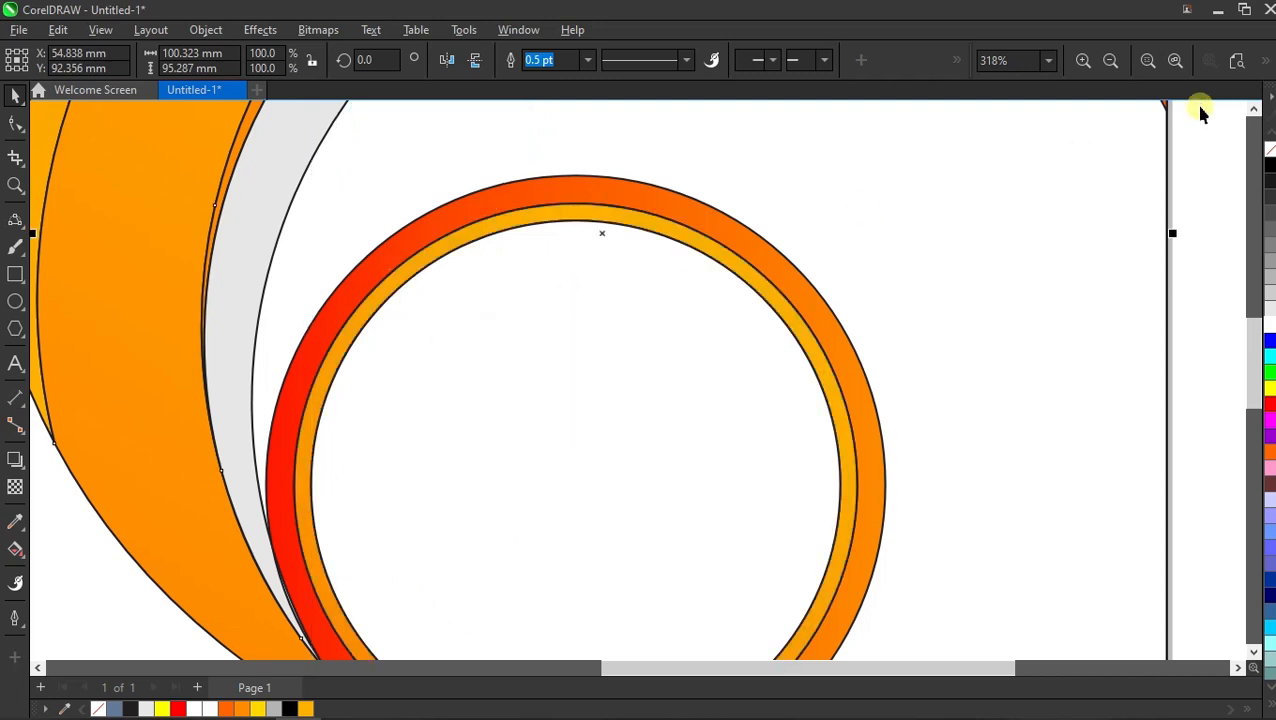
Remove the outlines from all the curved bands and concentric circles on the cover
click(1235, 64)
click(979, 152)
drag(920, 122, 416, 513)
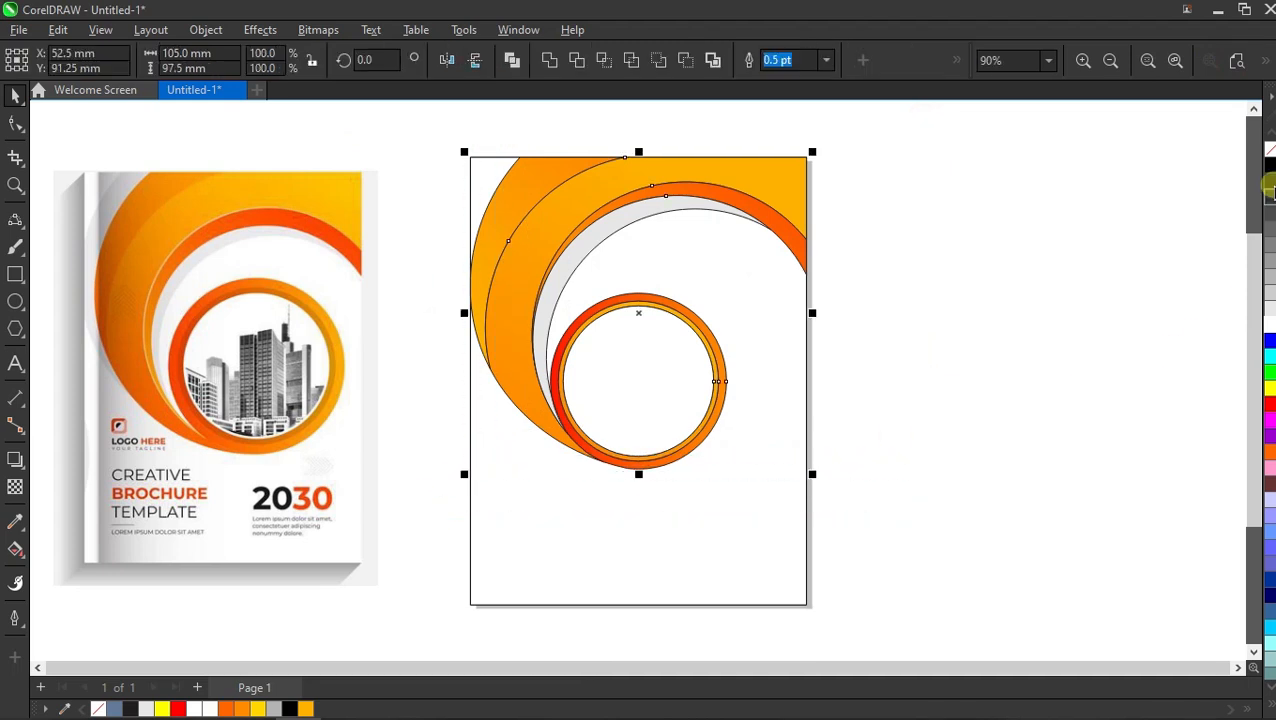
right_click(1268, 150)
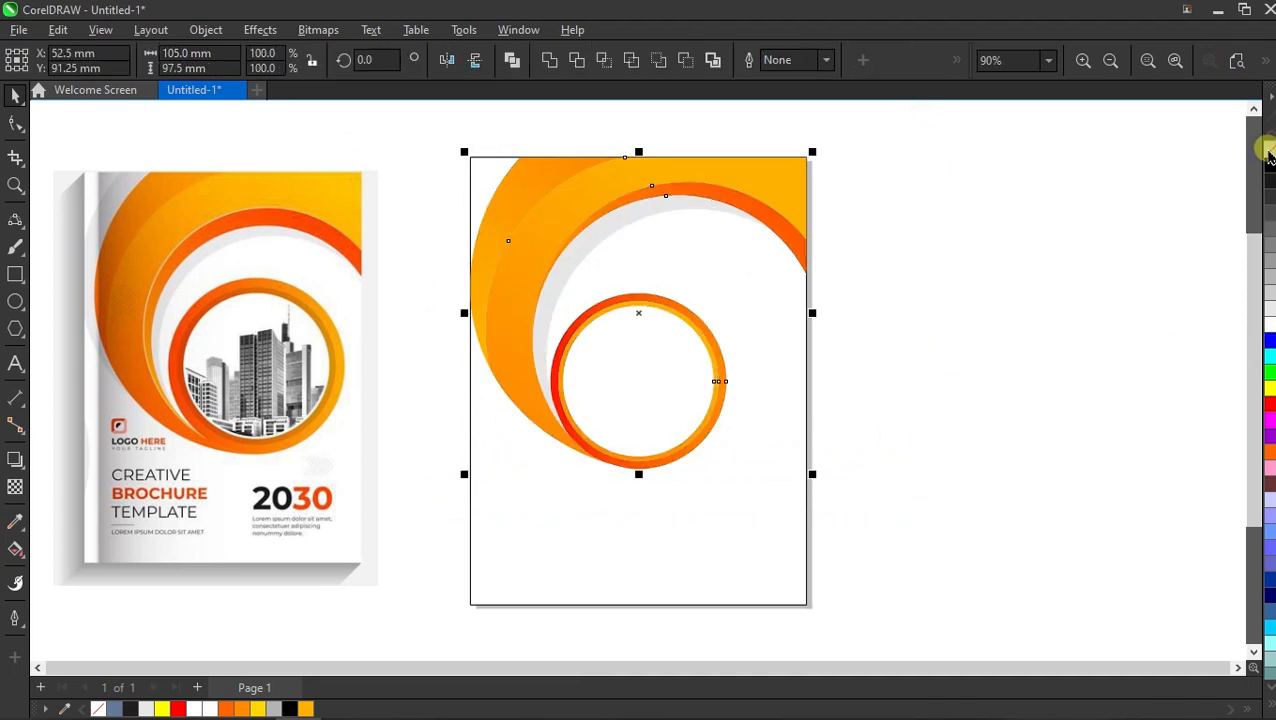
click(958, 358)
Import the mumbai-skyline-skyscrapers-construction image and place it beside the page, about 70.6 mm wide and 47 mm high
right_click(913, 245)
click(948, 344)
click(540, 262)
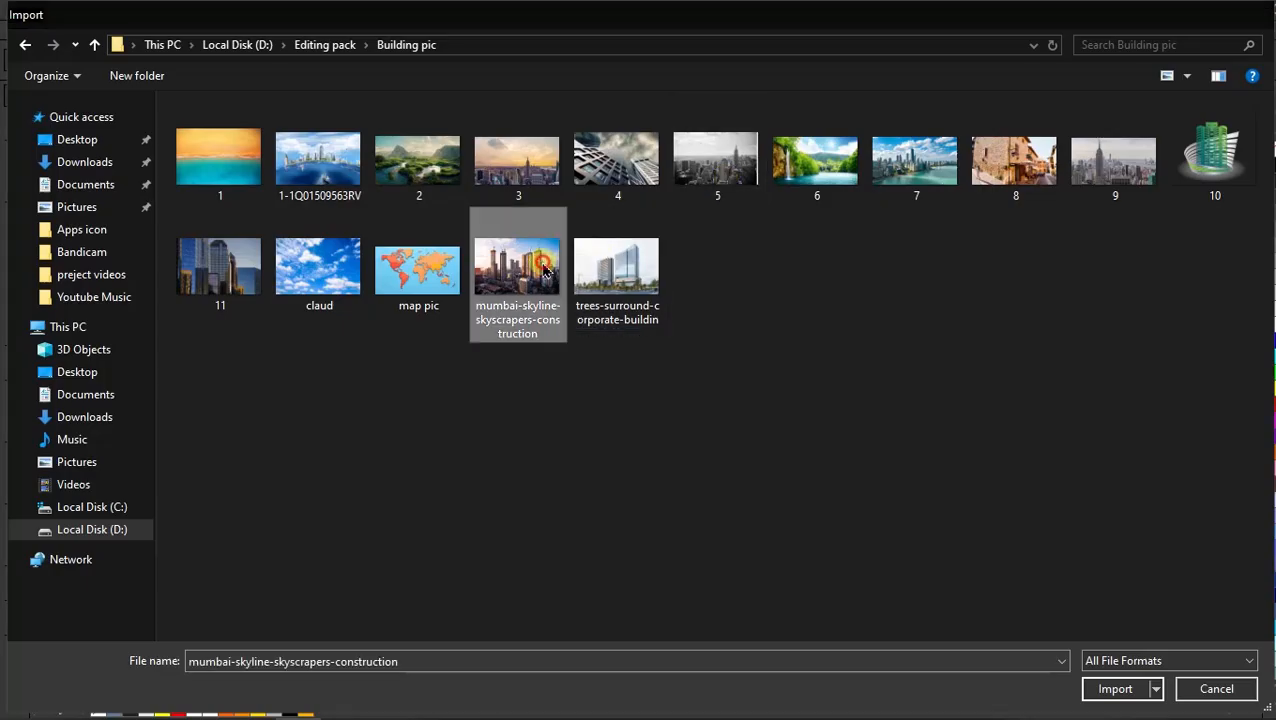
click(1112, 688)
drag(897, 210, 1054, 354)
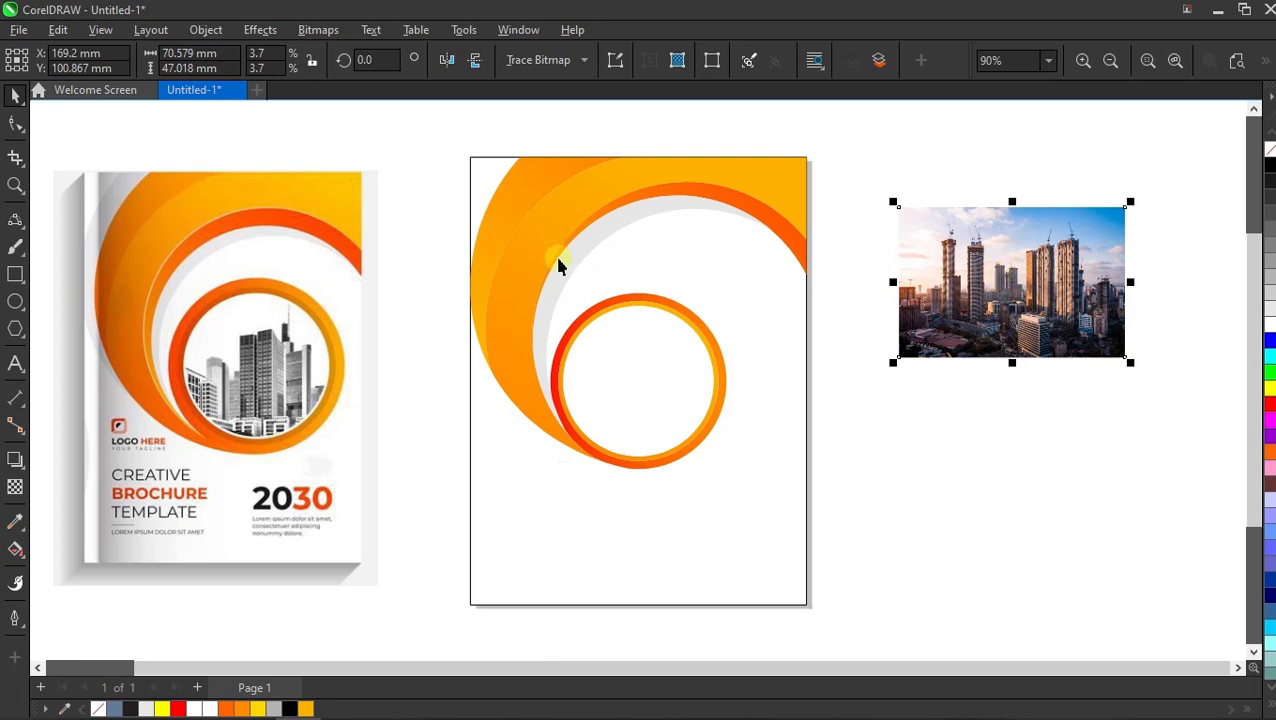
Convert the skyline photo to 8-bit grayscale
click(318, 30)
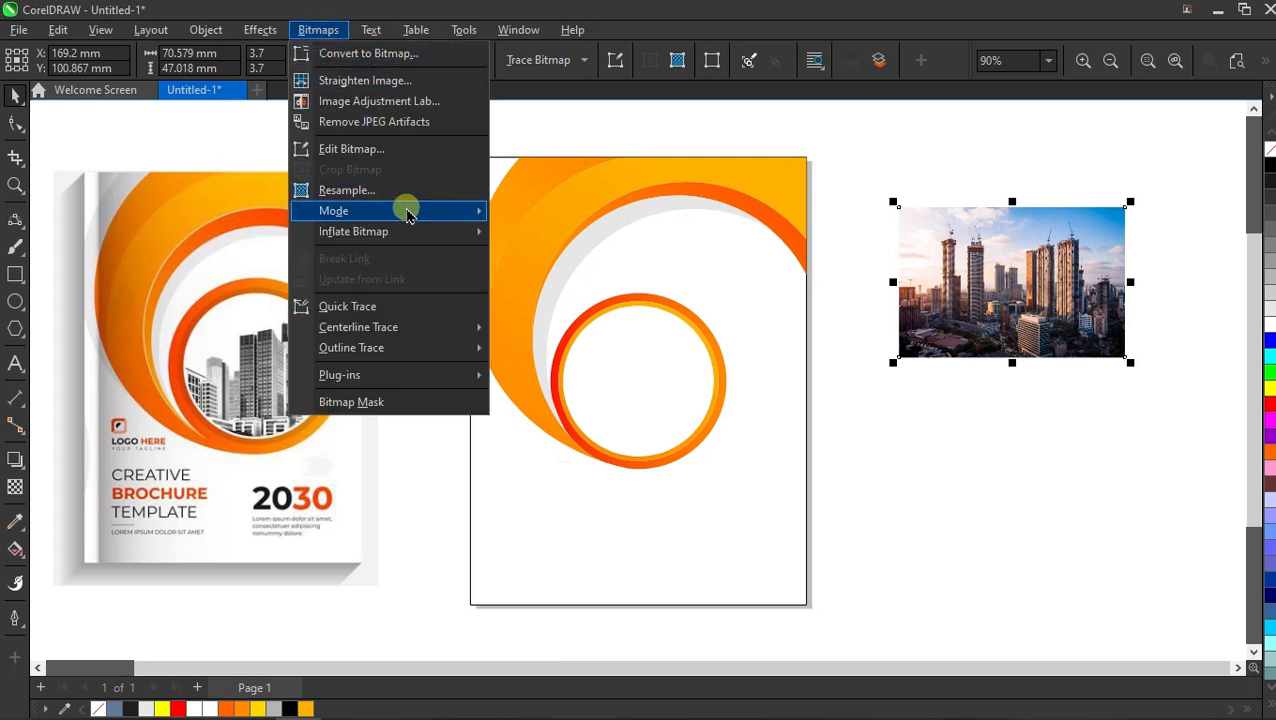
mouse_move(413, 211)
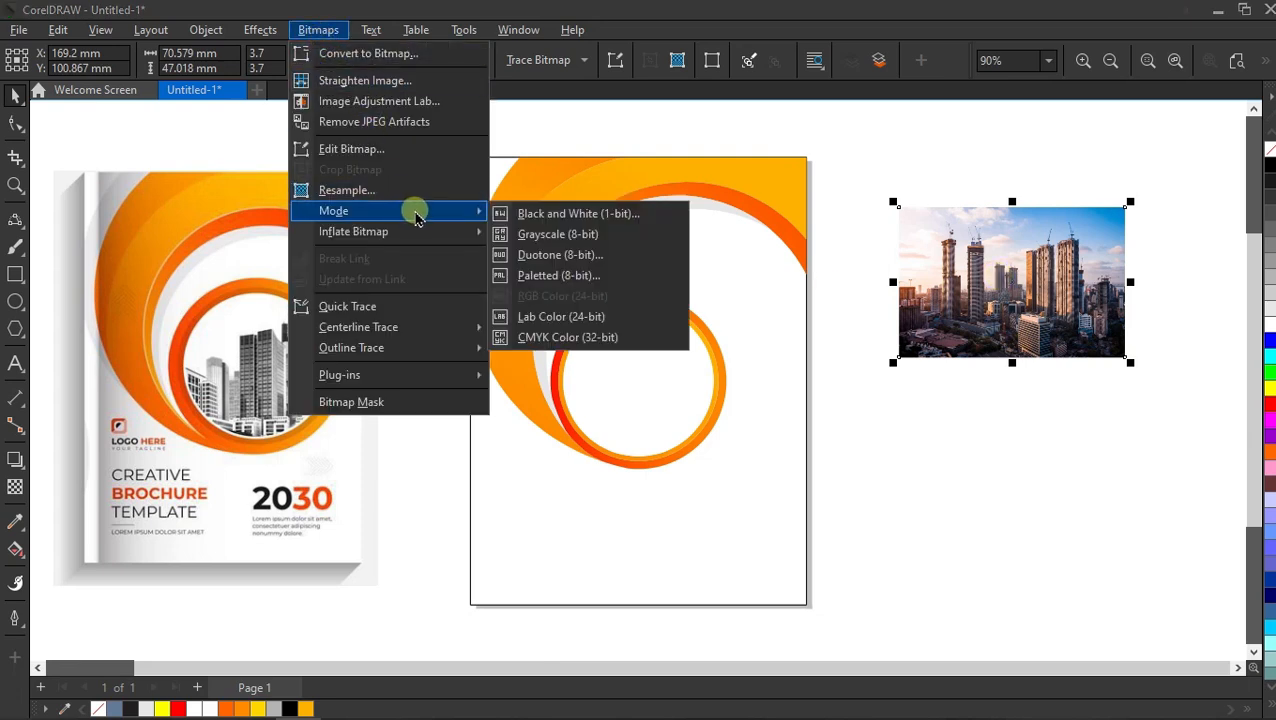
click(551, 238)
PowerClip the grayscale skyline photo inside the inner disc of the concentric circles
drag(1031, 258, 644, 357)
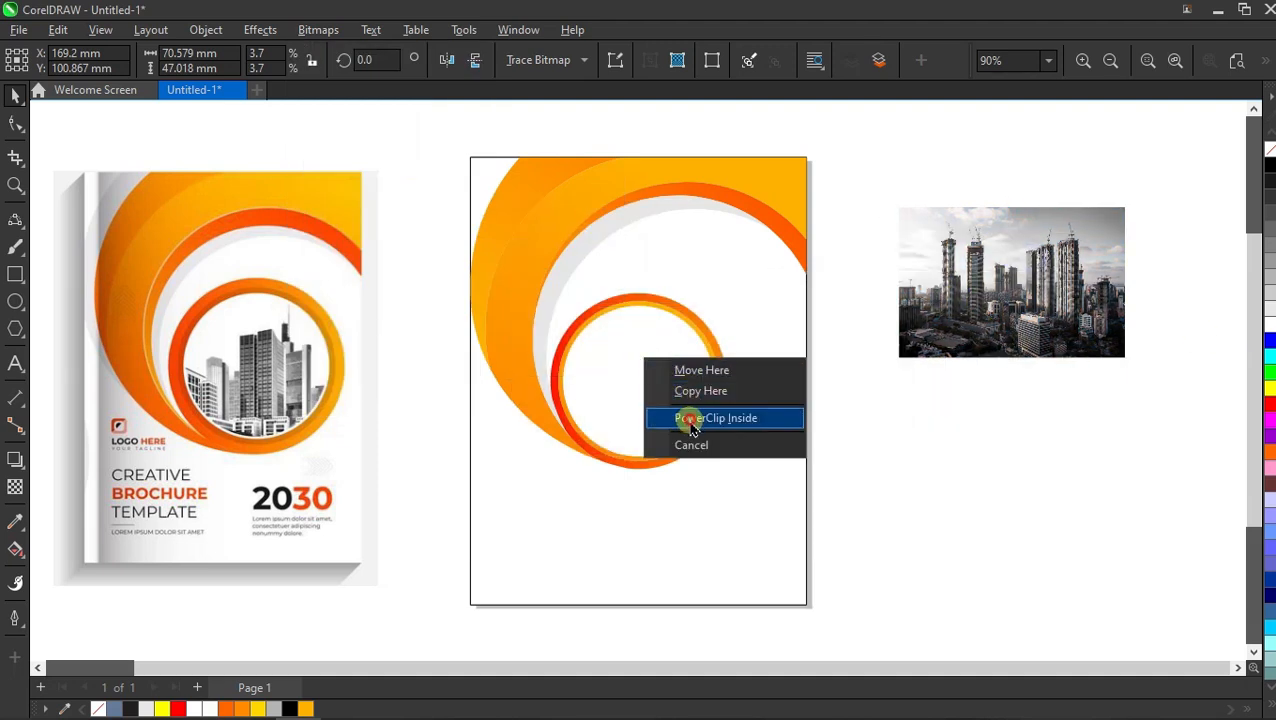
click(692, 428)
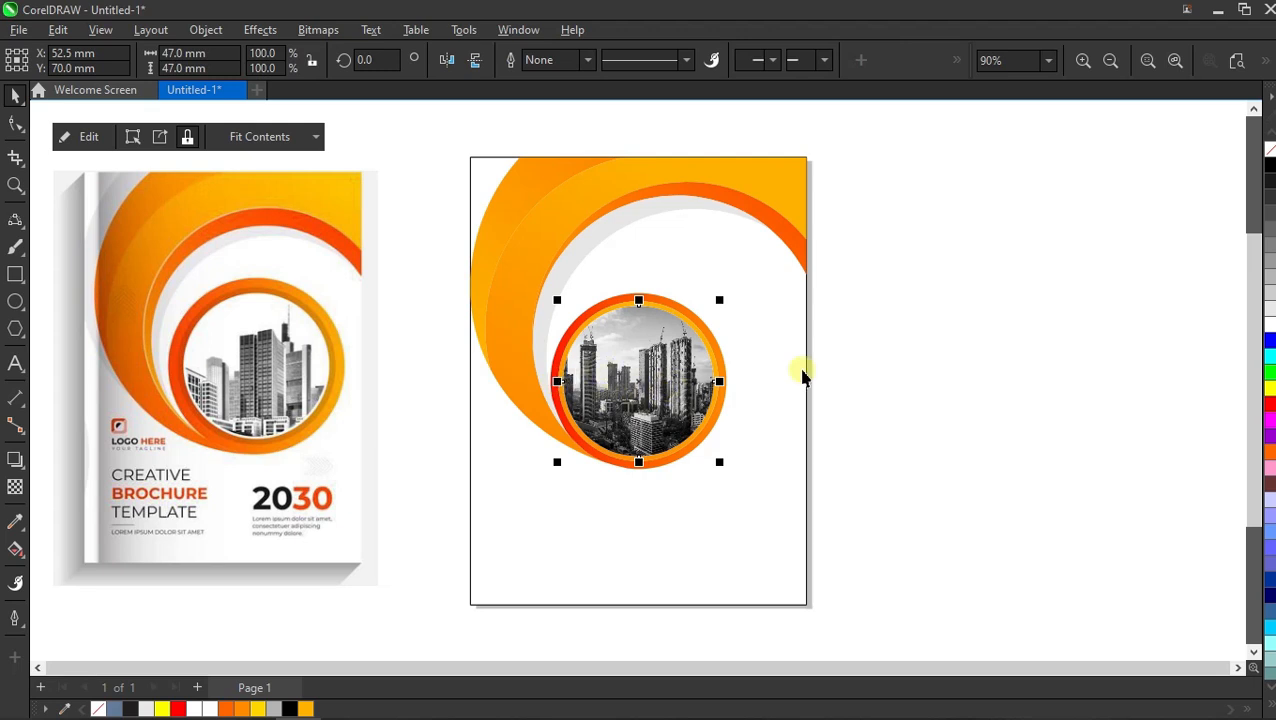
click(967, 366)
Fill the page-sized background rectangle with light grey and lighten it by mixing in some white
scroll(906, 362, down, 1)
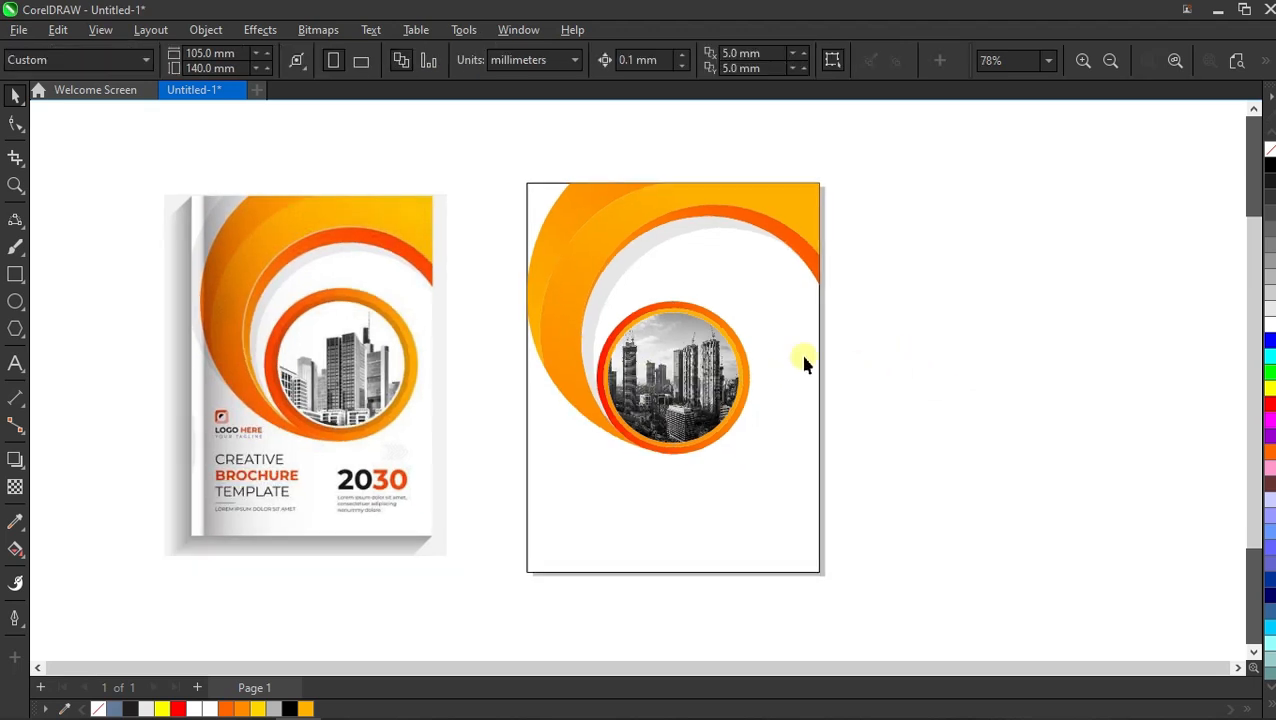
click(712, 455)
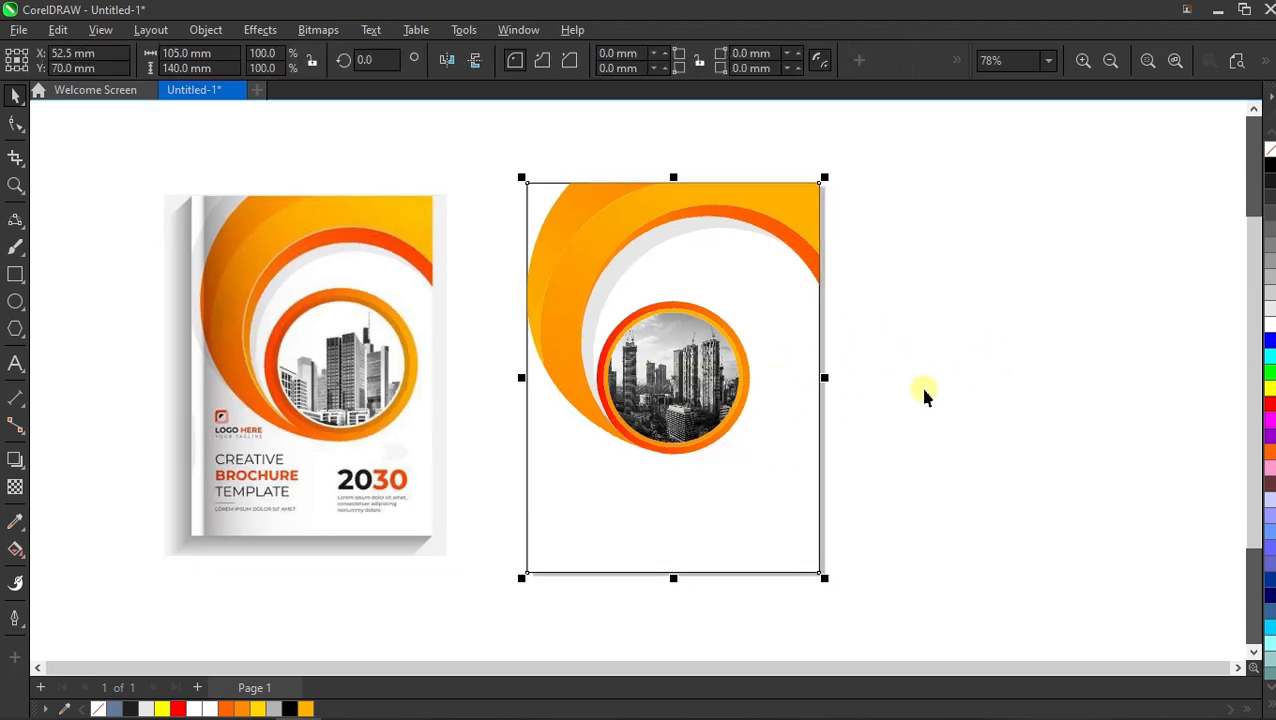
key(ctrl+z)
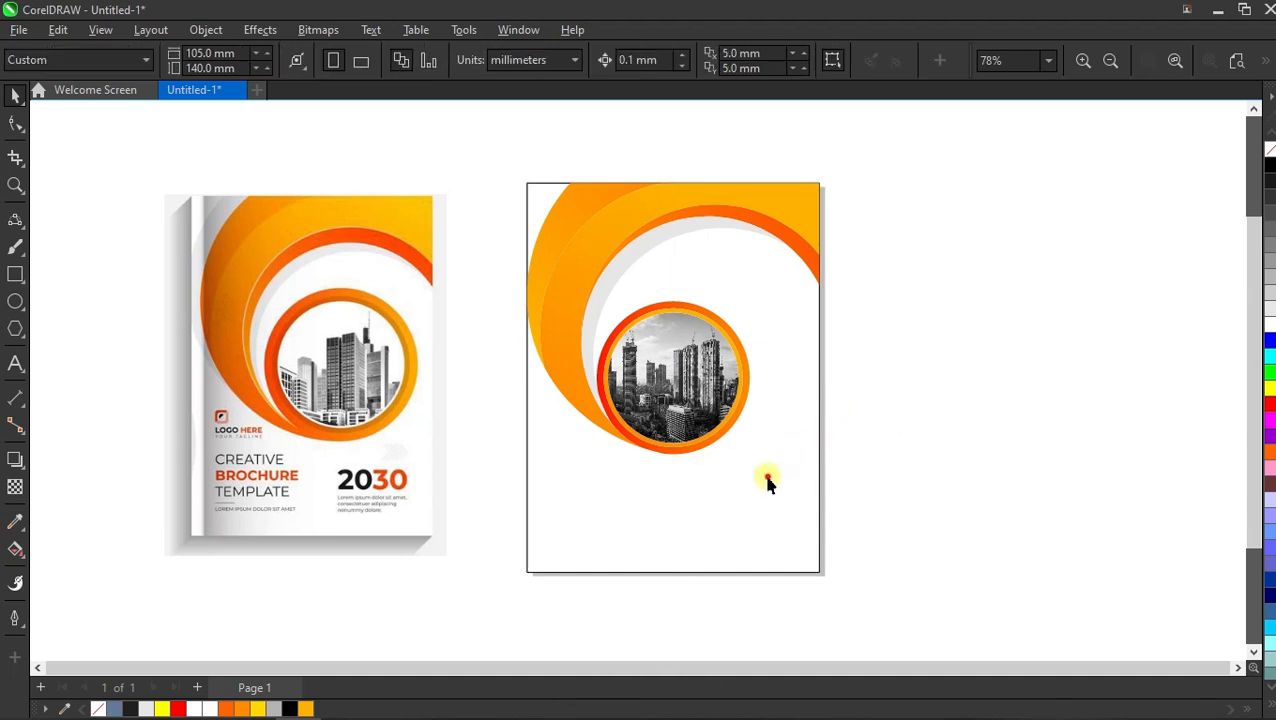
click(1268, 316)
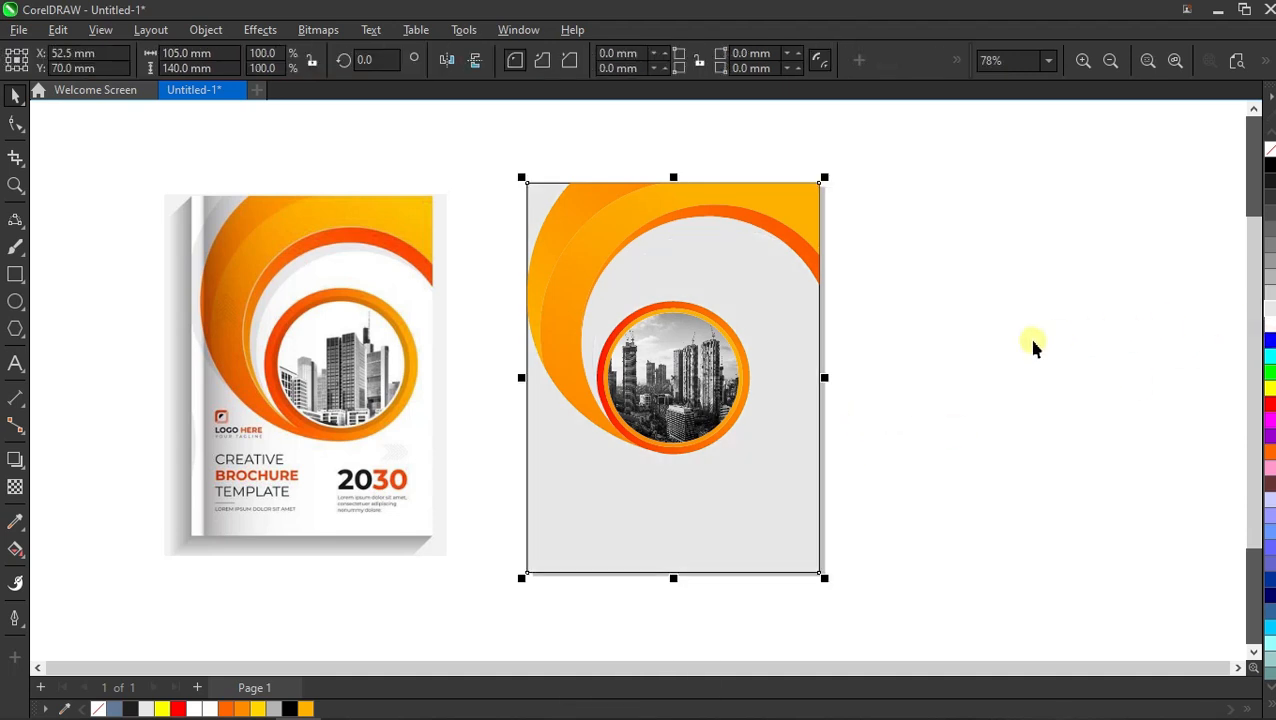
key(ctrl)
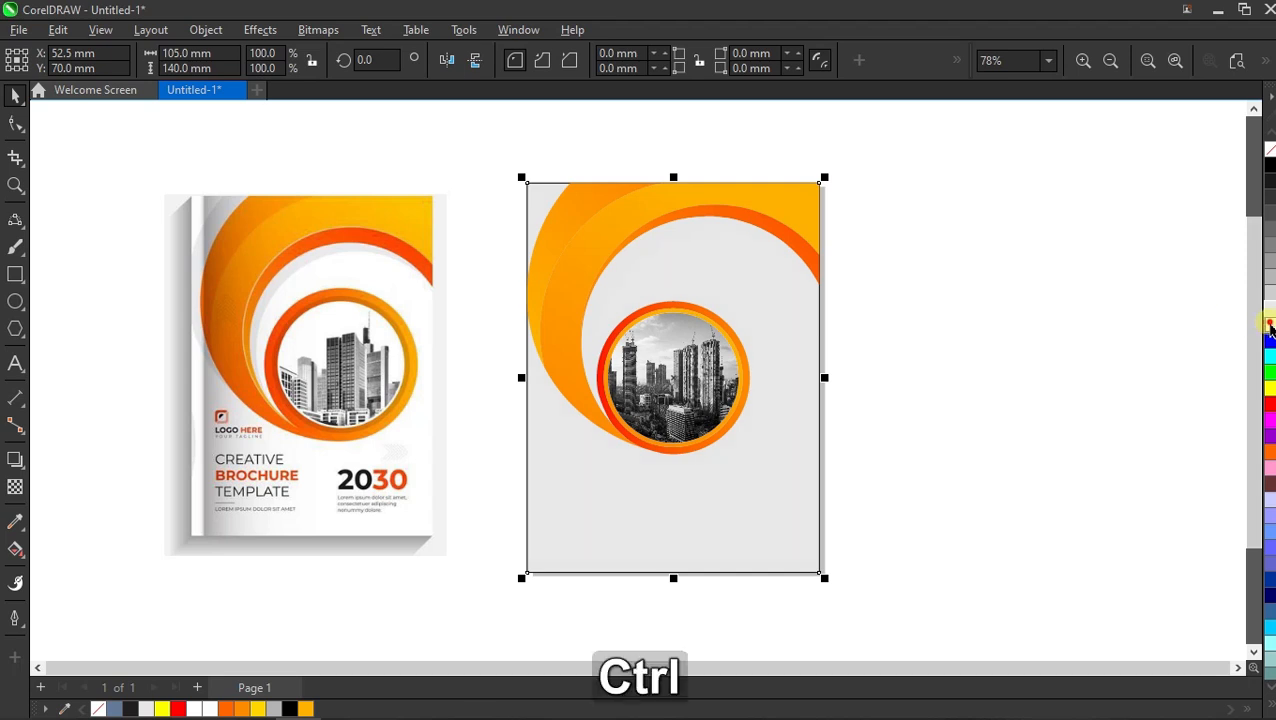
ctrl+click(1269, 324)
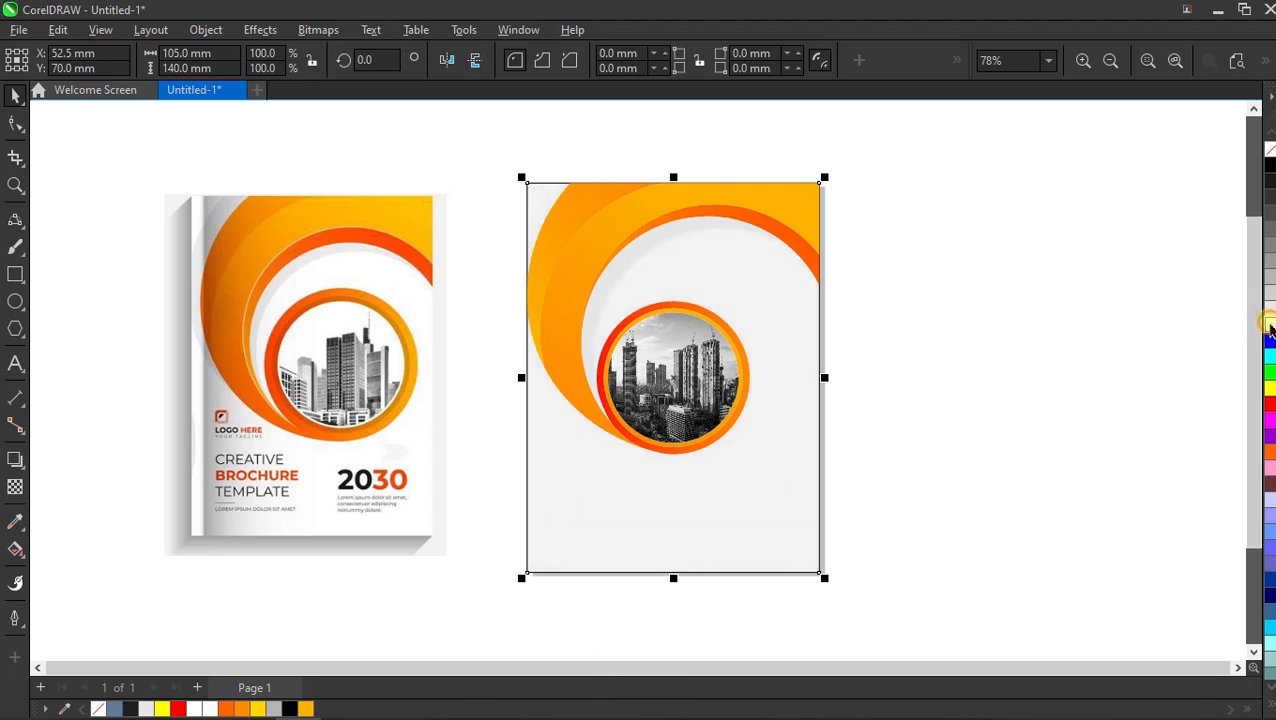
click(960, 370)
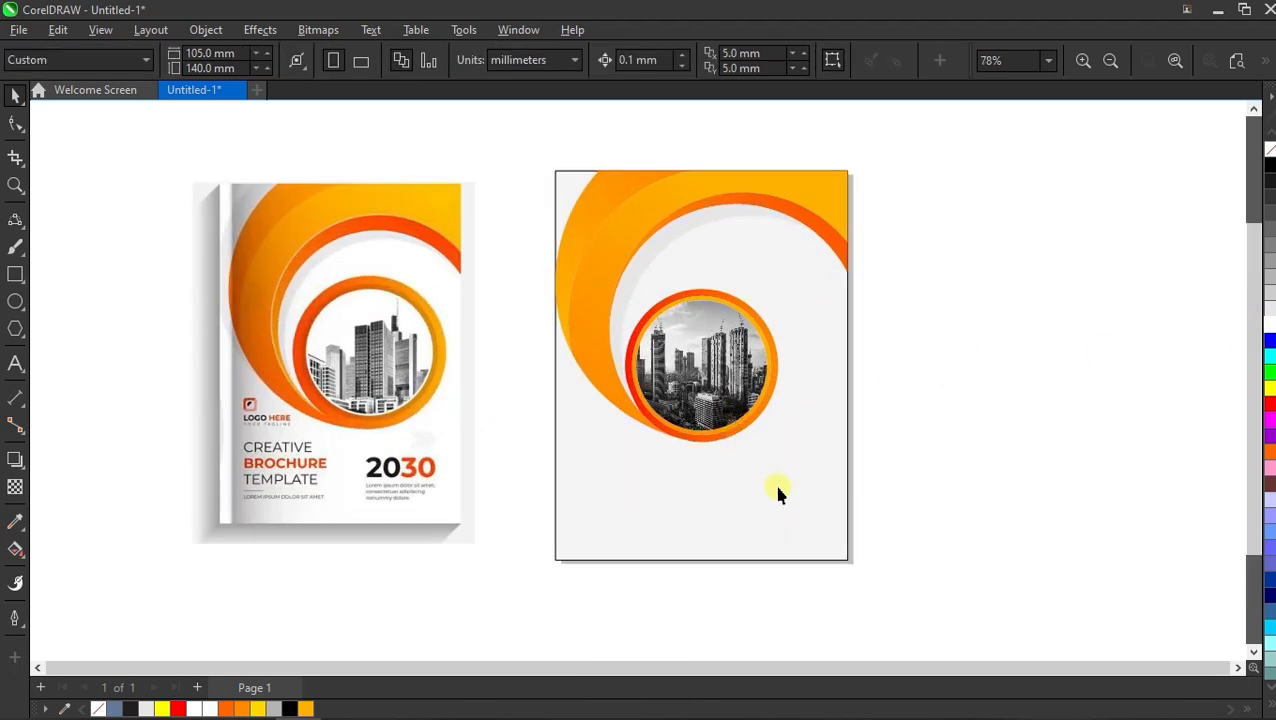
Remove the outline from the light grey background rectangle
click(779, 492)
click(955, 450)
click(829, 490)
click(1070, 278)
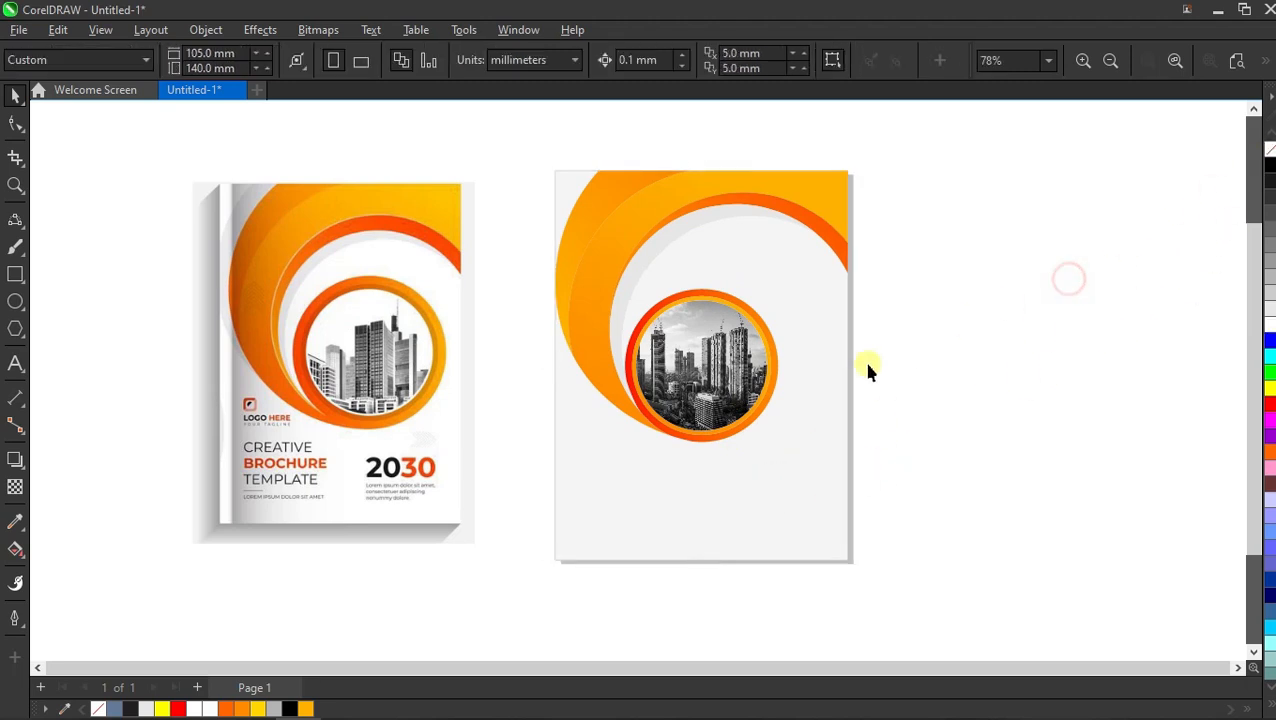
Draw a full-height rectangle about 16.5 mm wide and 140 mm tall just inside the cover's left edge and fill it with black
click(14, 275)
drag(570, 190, 611, 560)
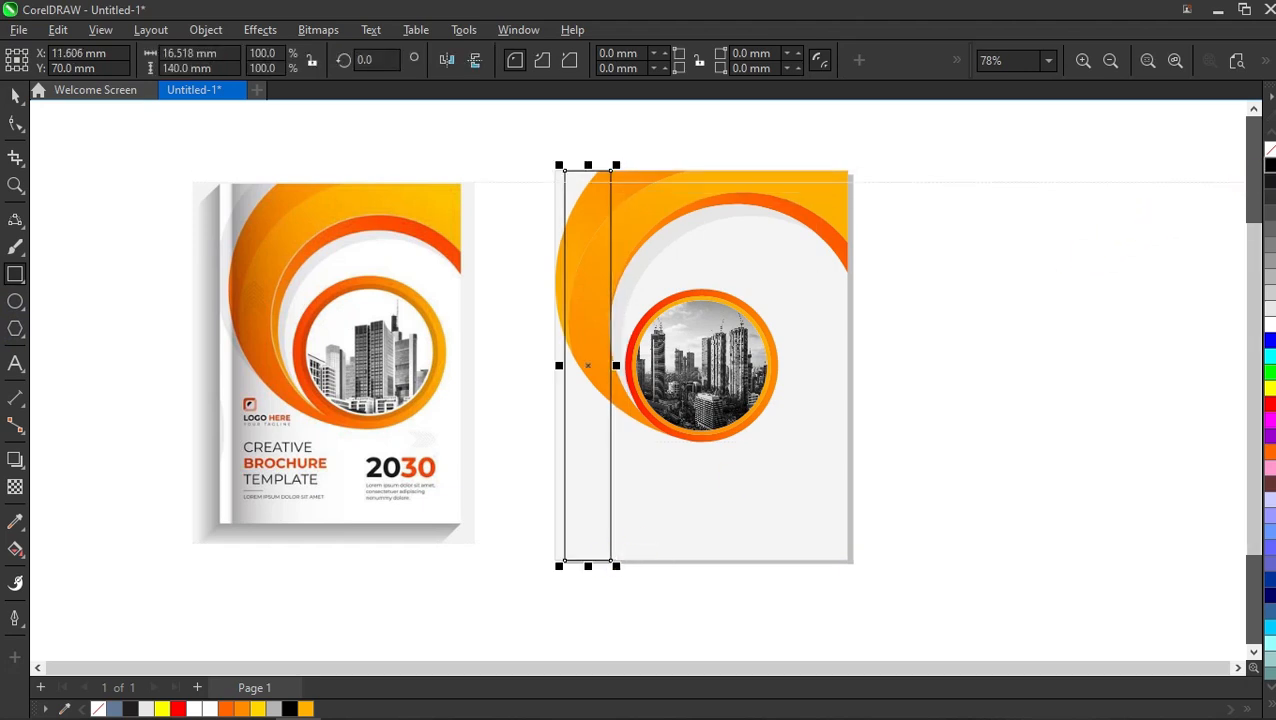
click(1269, 166)
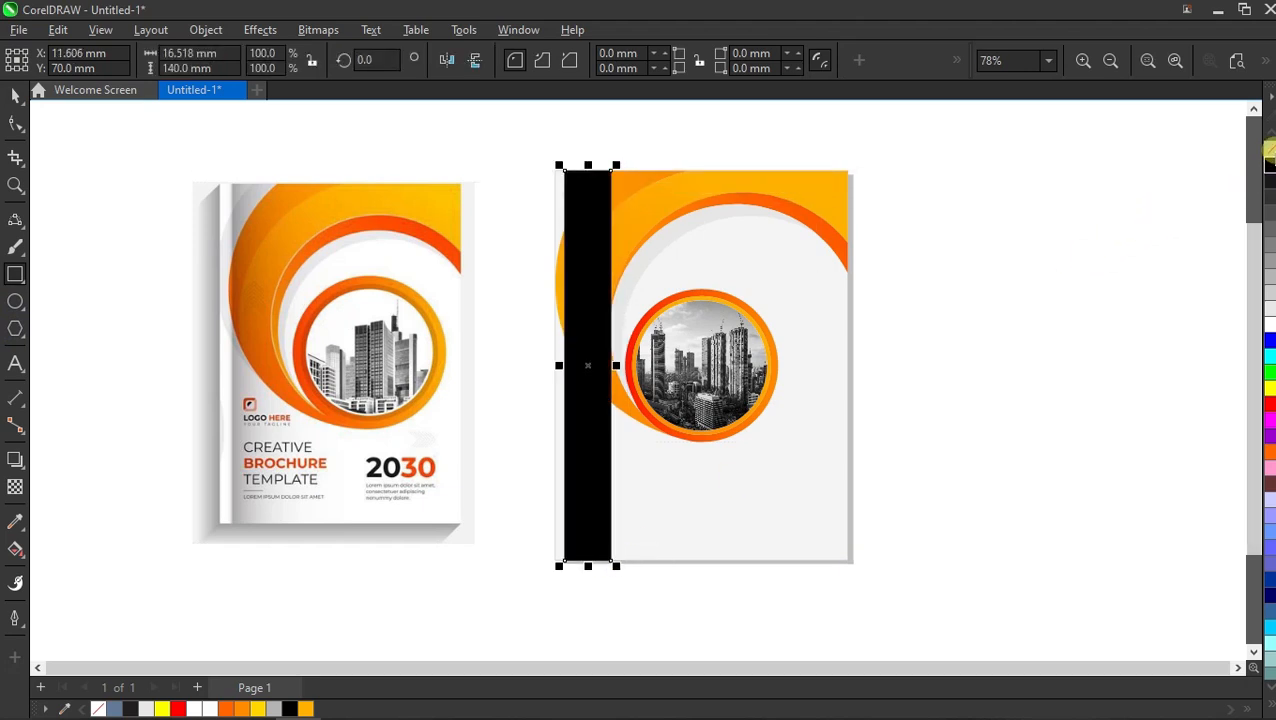
Fade the black strip into a spine shadow with a horizontal linear transparency, from 59% at the spine to 100% towards the cover's interior
click(15, 487)
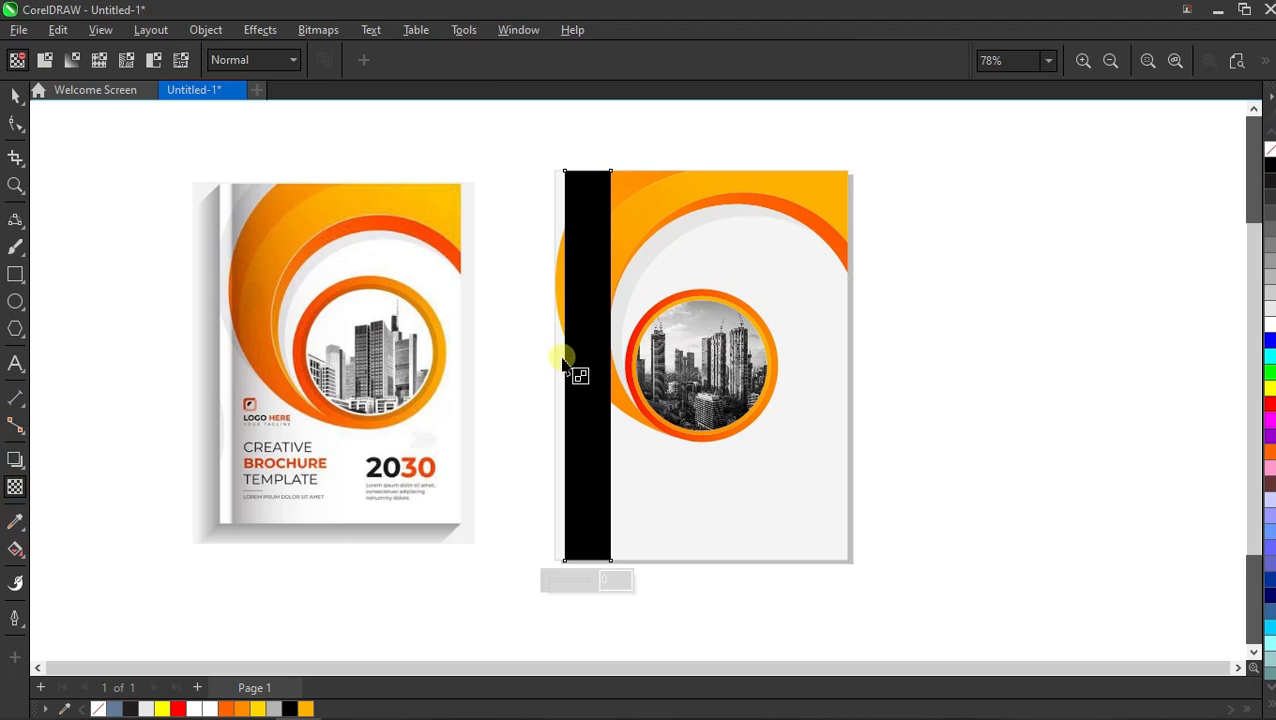
drag(555, 360, 600, 357)
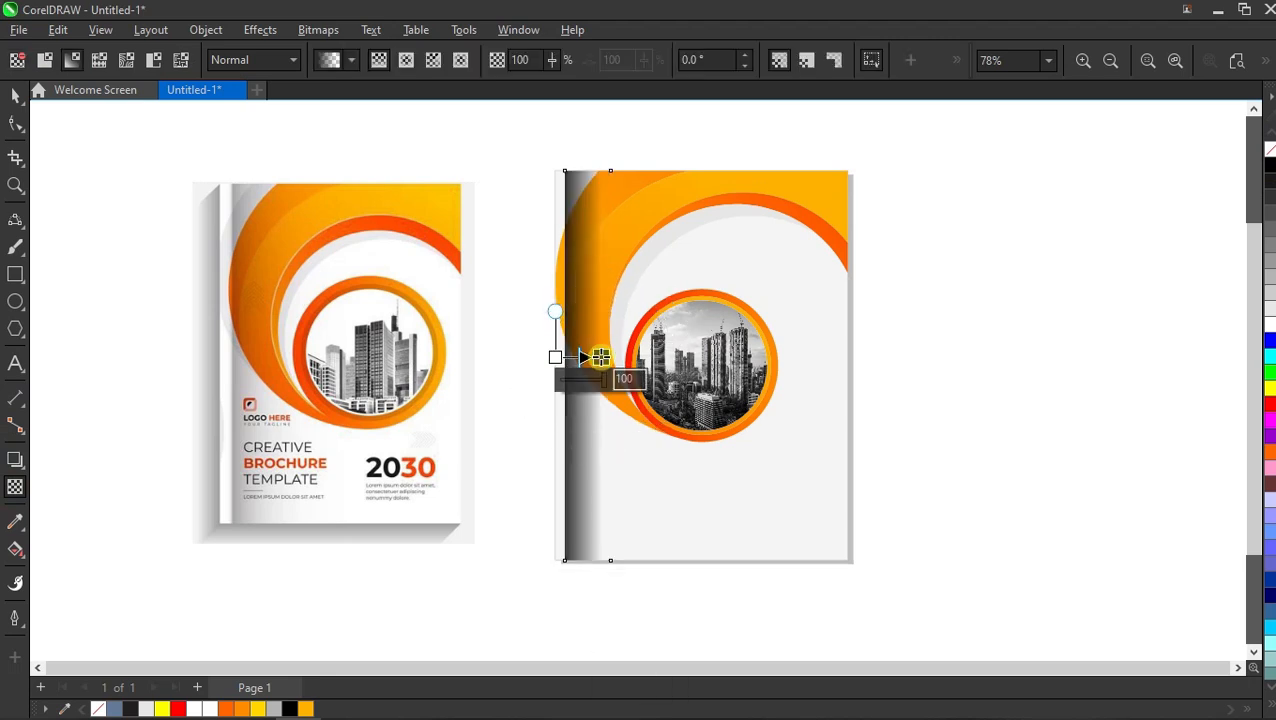
click(555, 357)
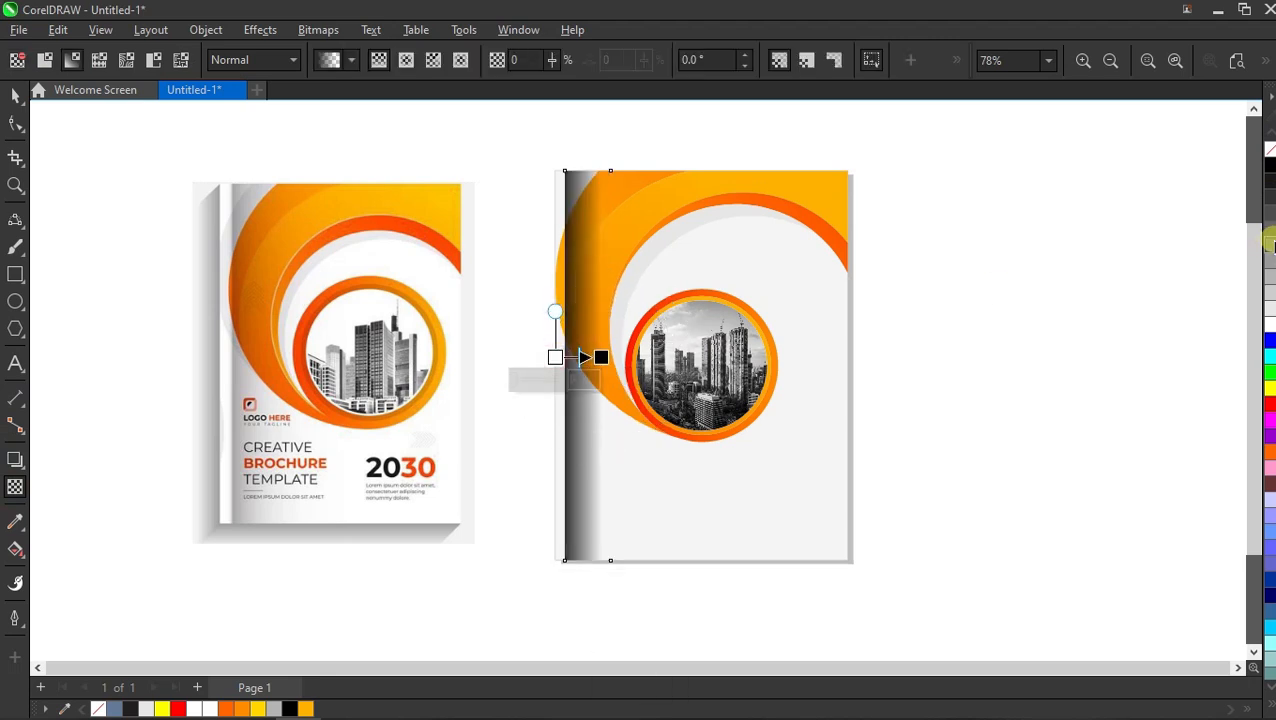
click(1268, 244)
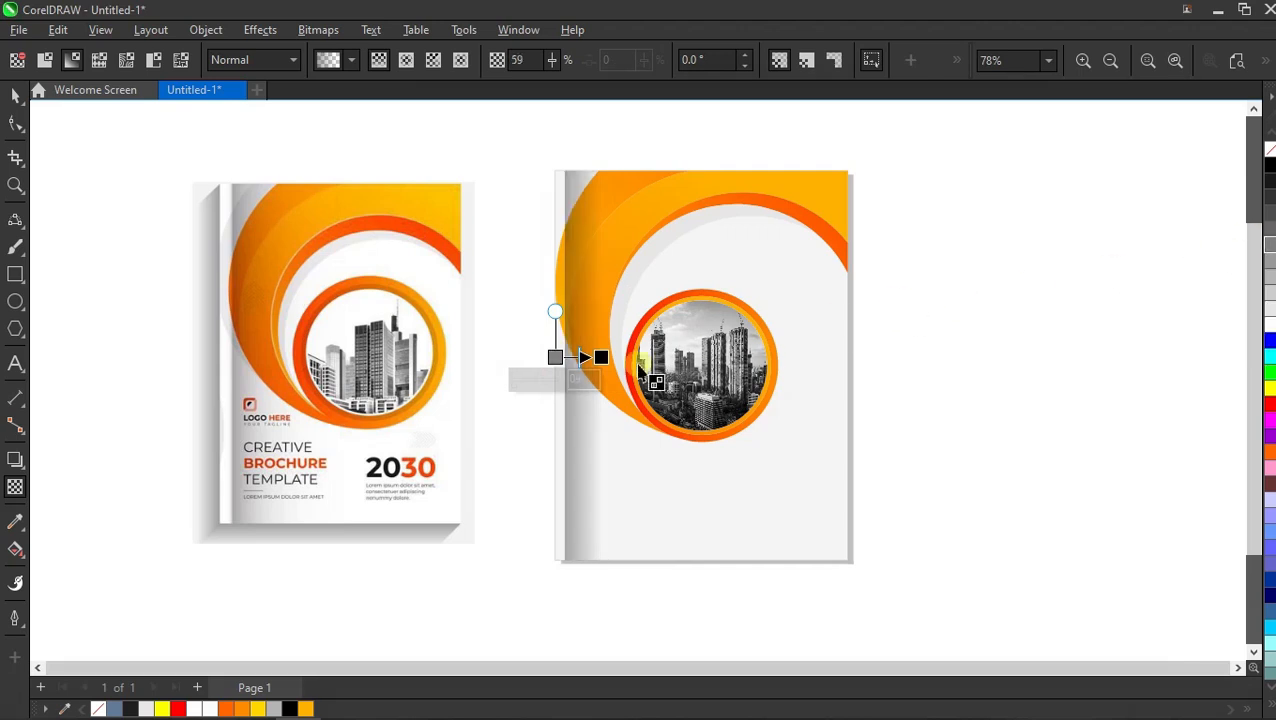
scroll(584, 357, up, 3)
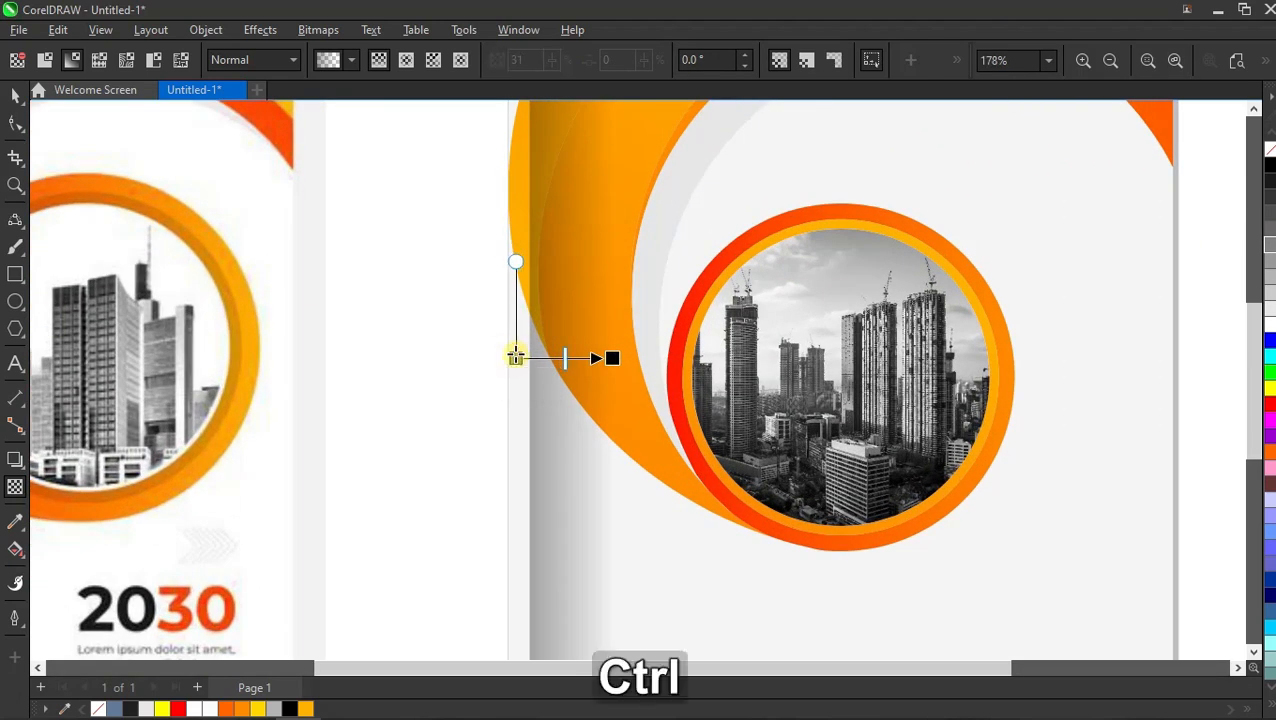
scroll(663, 347, down, 3)
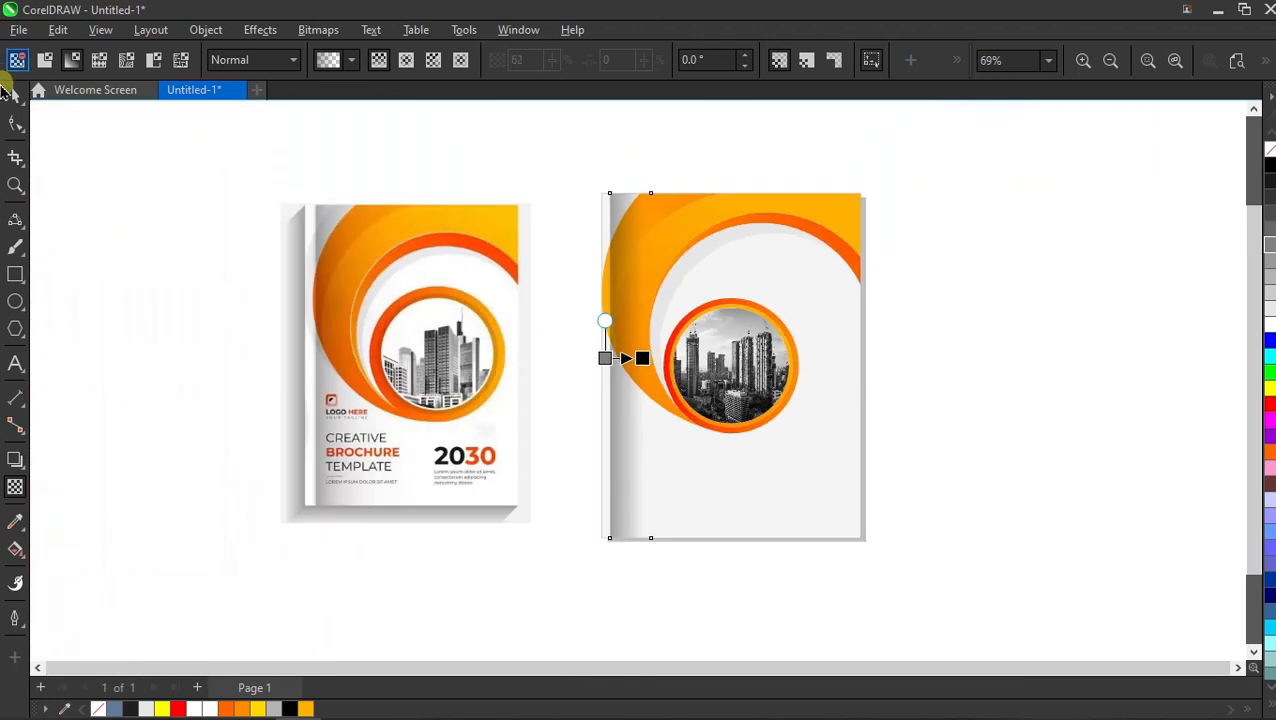
click(12, 92)
click(588, 127)
Add a black block shadow to the background rectangle, extending about 7.8 mm down and to the left at about 236.65°
click(823, 480)
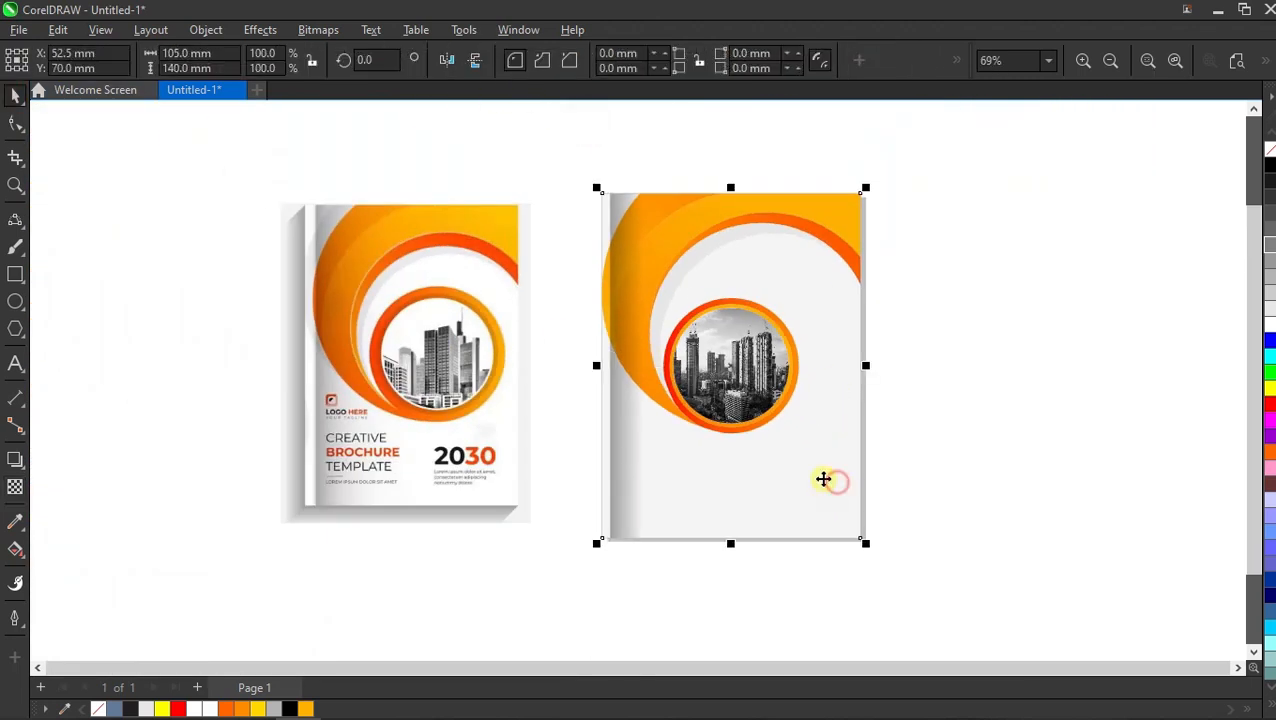
scroll(780, 445, up, 1)
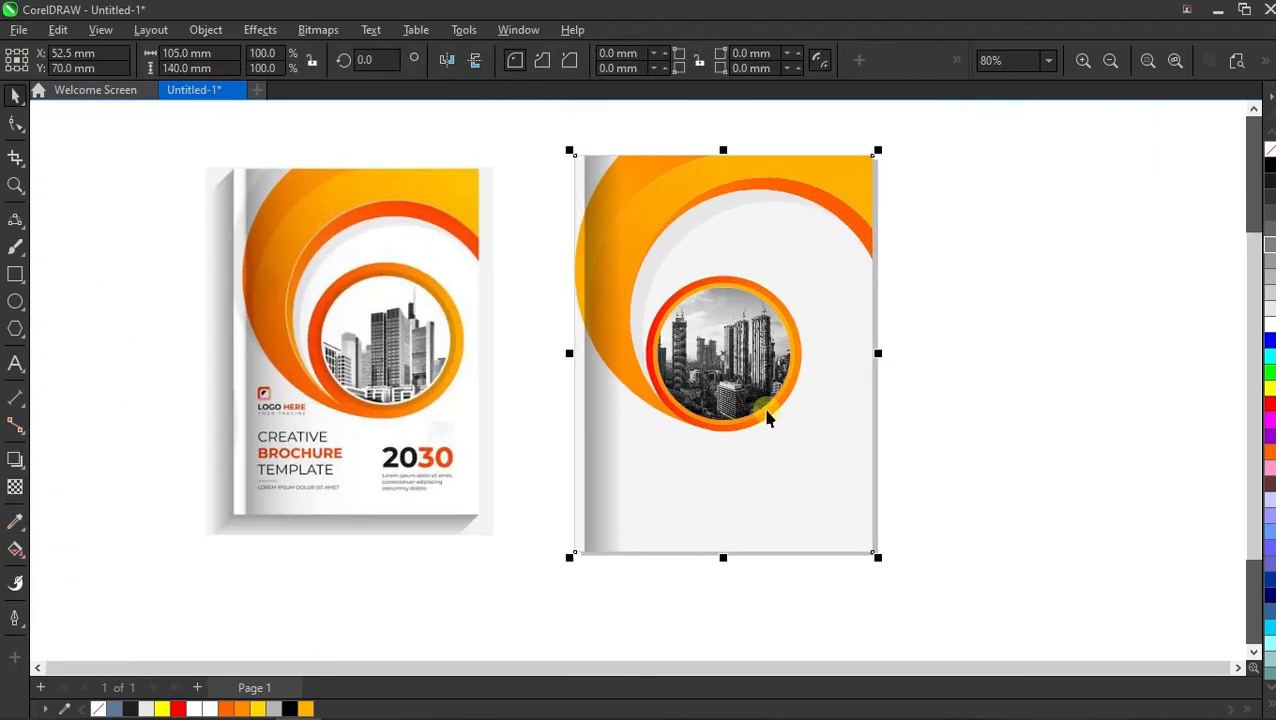
click(18, 465)
click(88, 583)
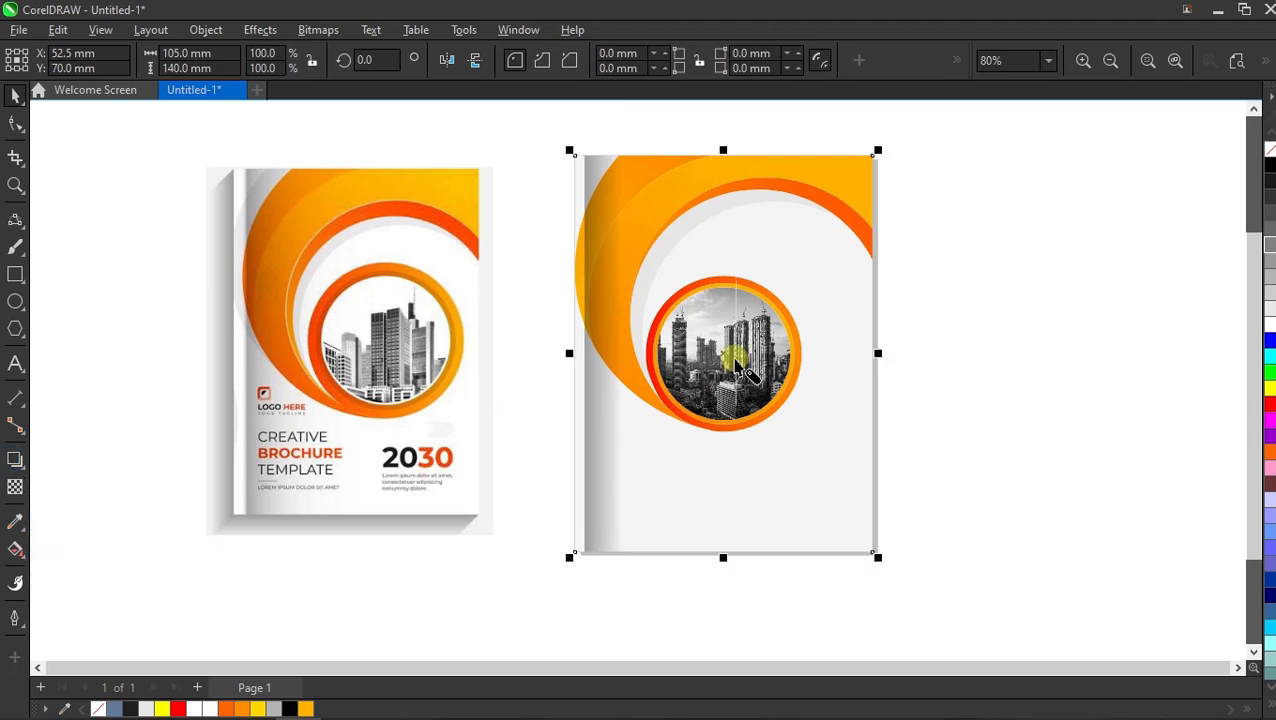
mouse_move(723, 356)
mouse_down()
mouse_move(701, 386)
mouse_move(708, 373)
mouse_up()
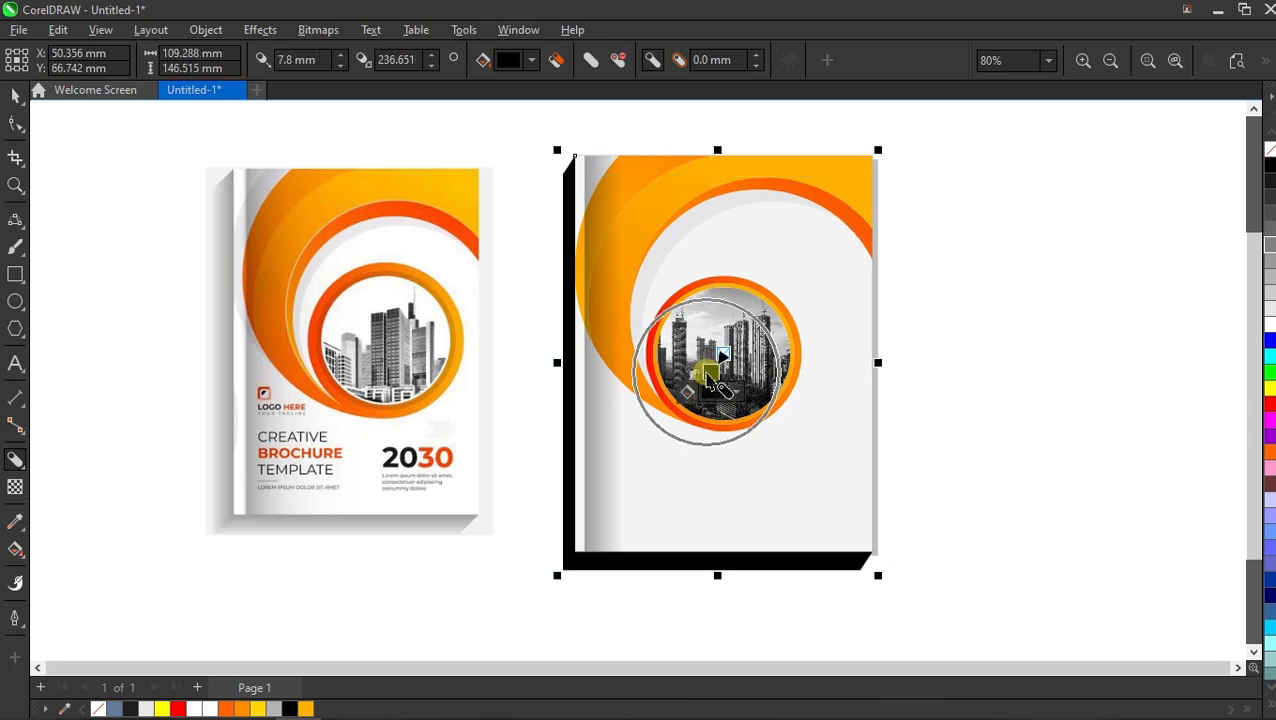
click(14, 95)
click(520, 242)
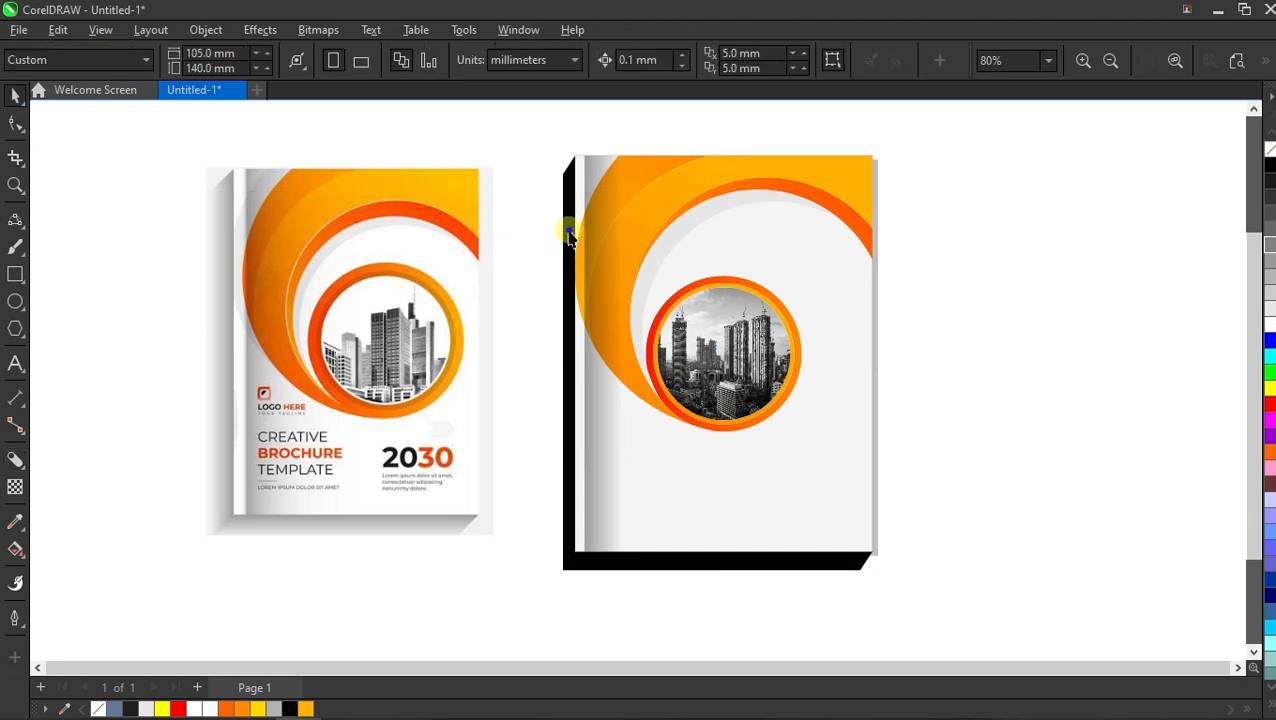
Break the black block shadow apart from the background rectangle
right_click(568, 238)
click(584, 242)
click(530, 258)
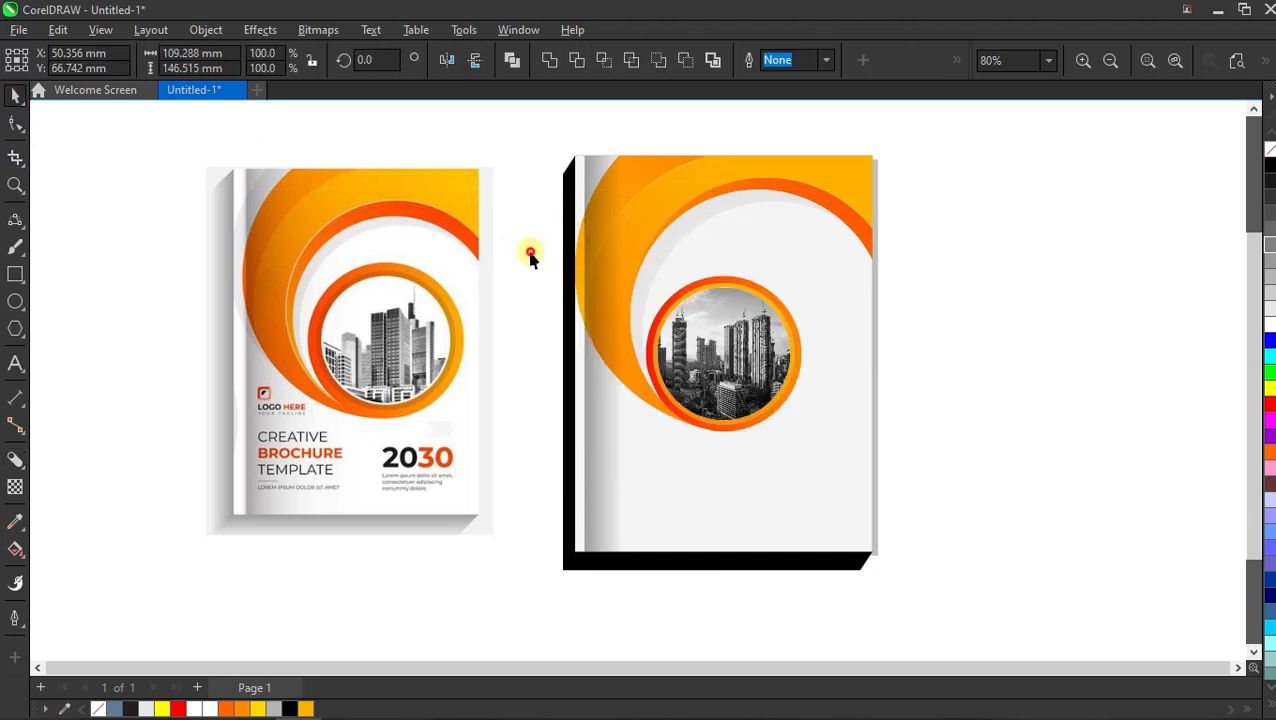
Trim the separated black shadow shape with the background rectangle
click(752, 497)
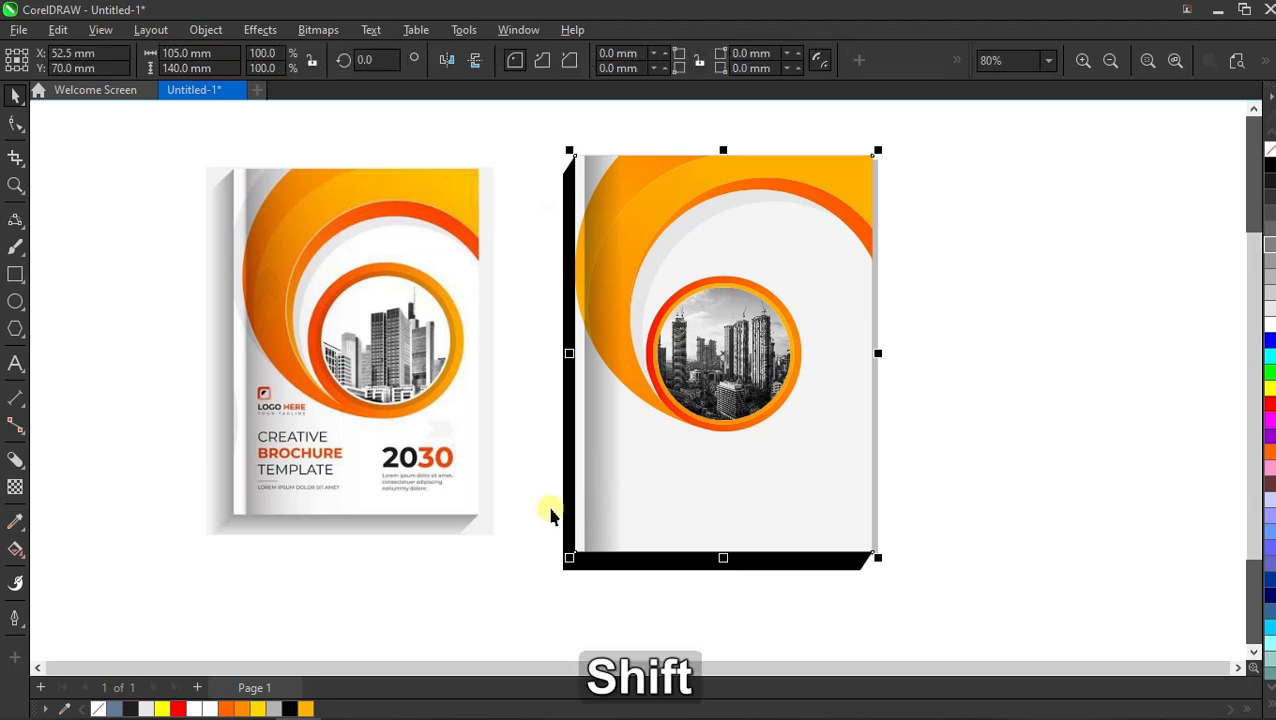
shift+click(565, 507)
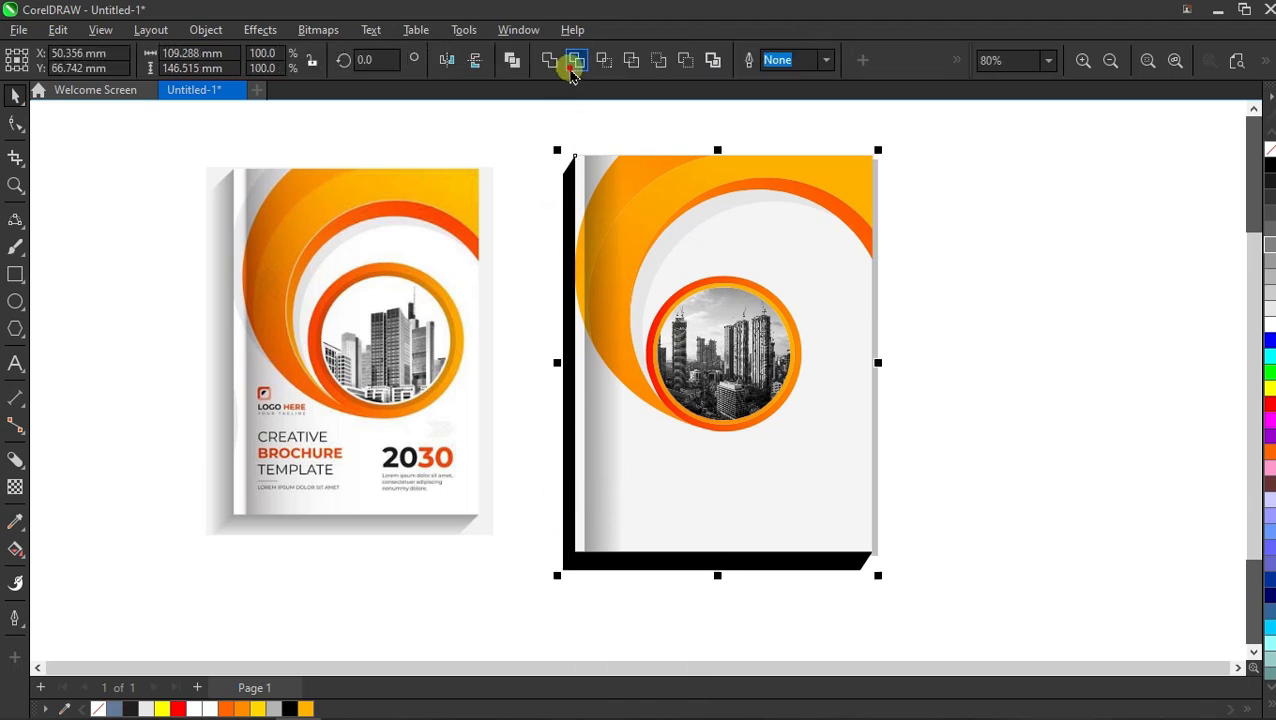
click(576, 62)
click(601, 128)
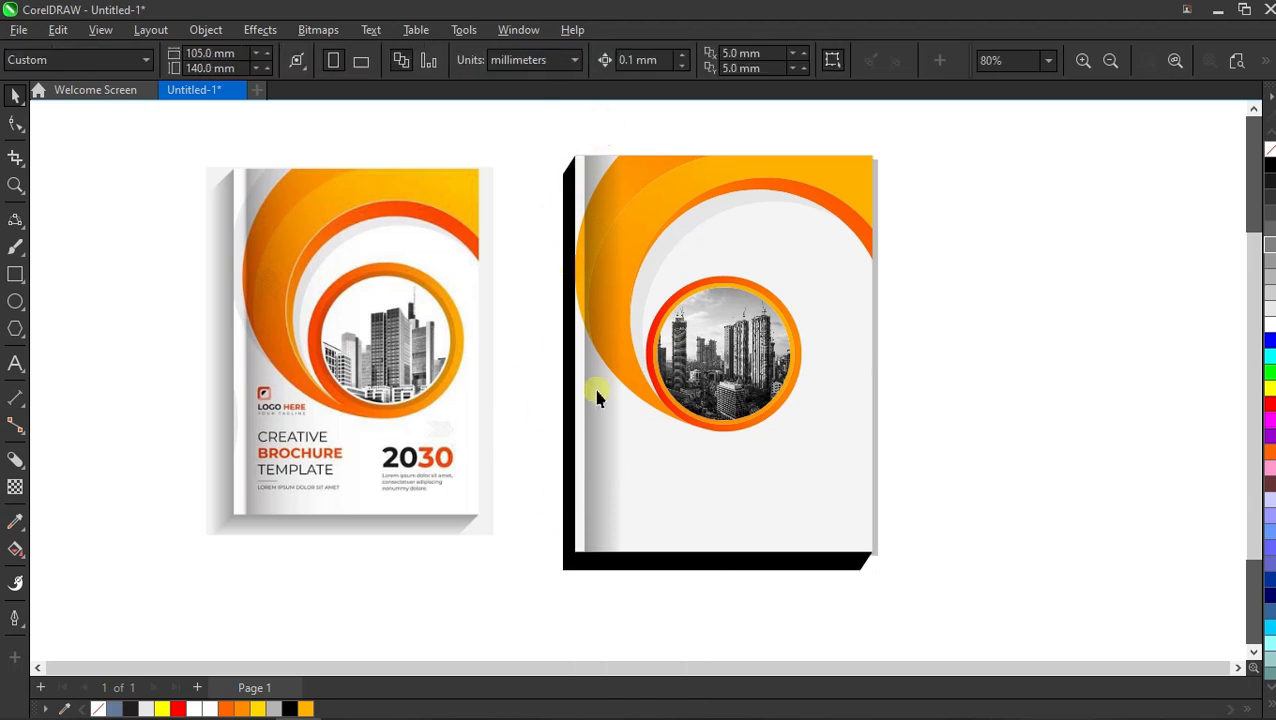
Draw a 45° line from the shadow's lower-left outer corner up into the cover, spanning about 17.4 mm in each direction
drag(15, 220, 47, 222)
click(47, 220)
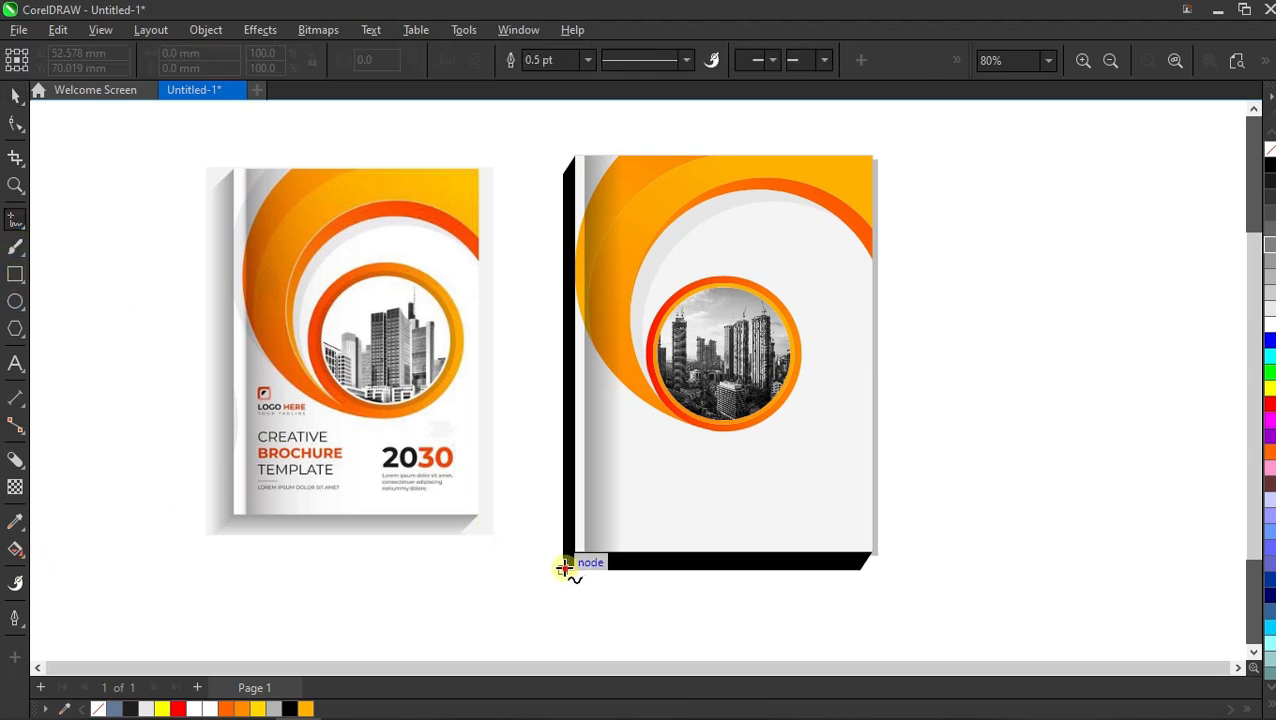
click(565, 567)
ctrl+click(611, 521)
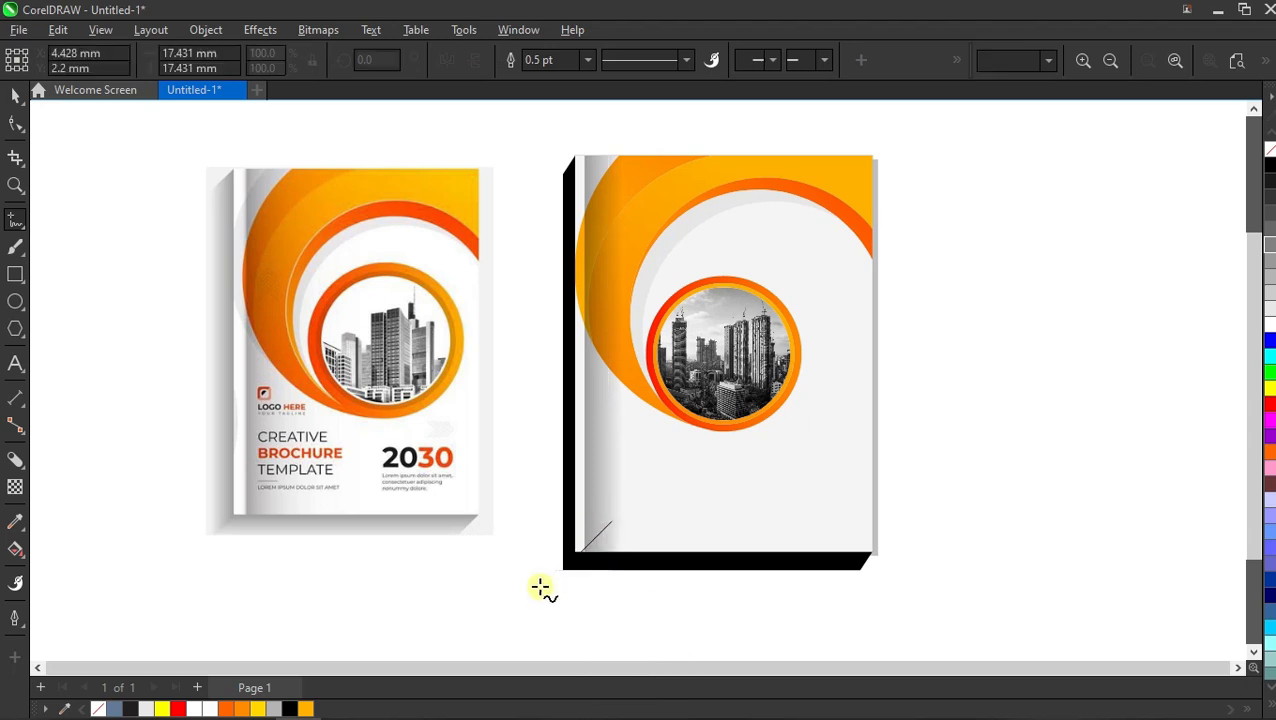
Lengthen the diagonal line to span about 34.9 mm each way through the shadow's lower-left corner, and cut the black shadow with it
key(space)
drag(563, 570, 507, 625)
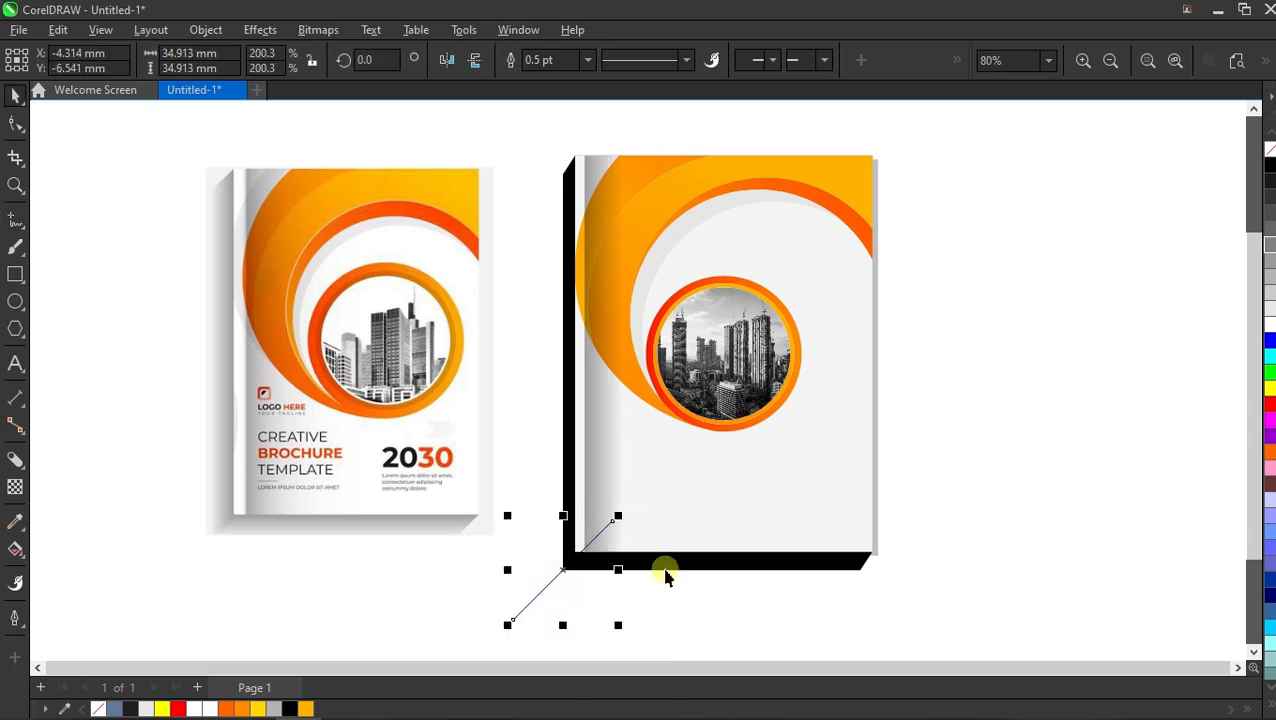
shift+click(700, 433)
click(686, 63)
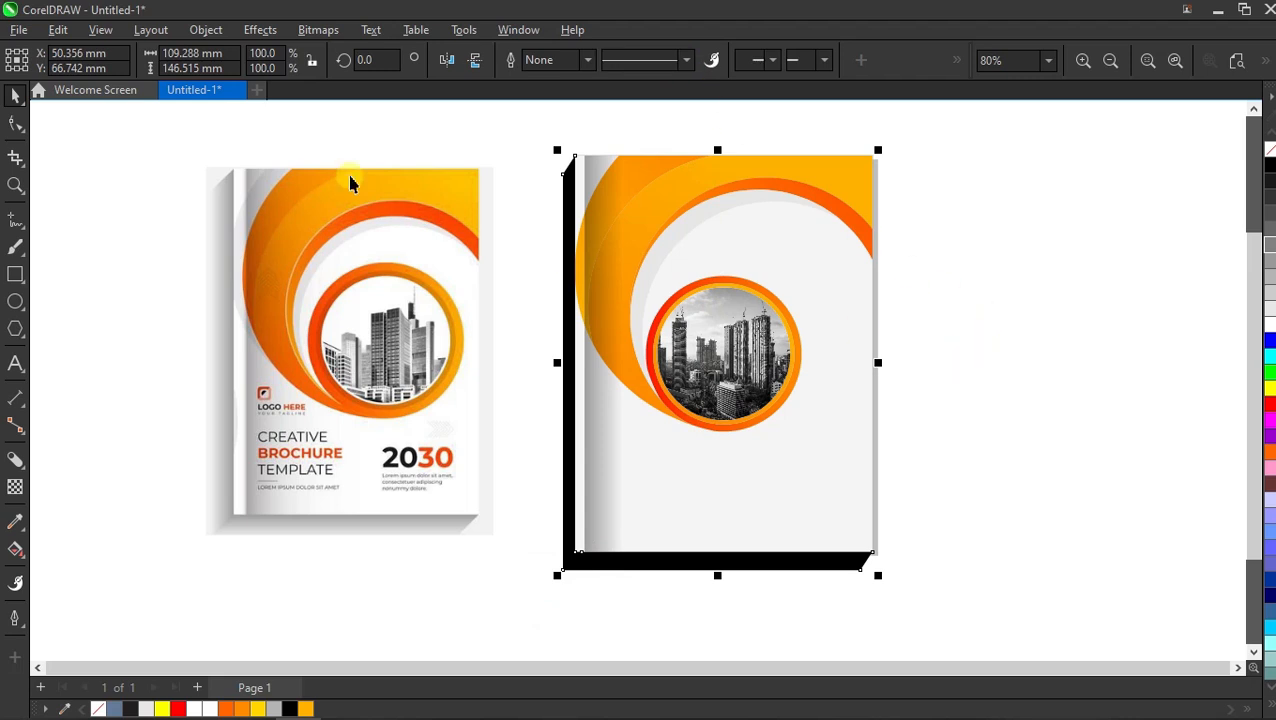
Break the cut black shadow apart into separate side and bottom pieces
click(203, 29)
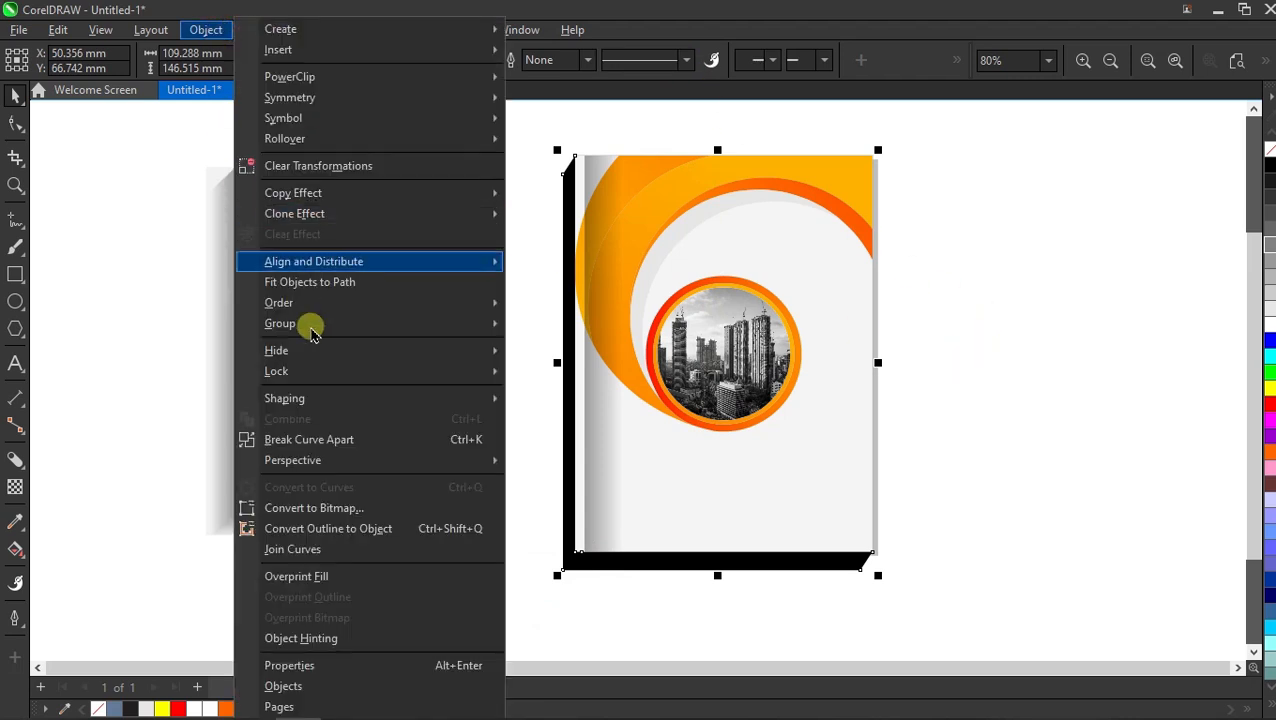
click(382, 439)
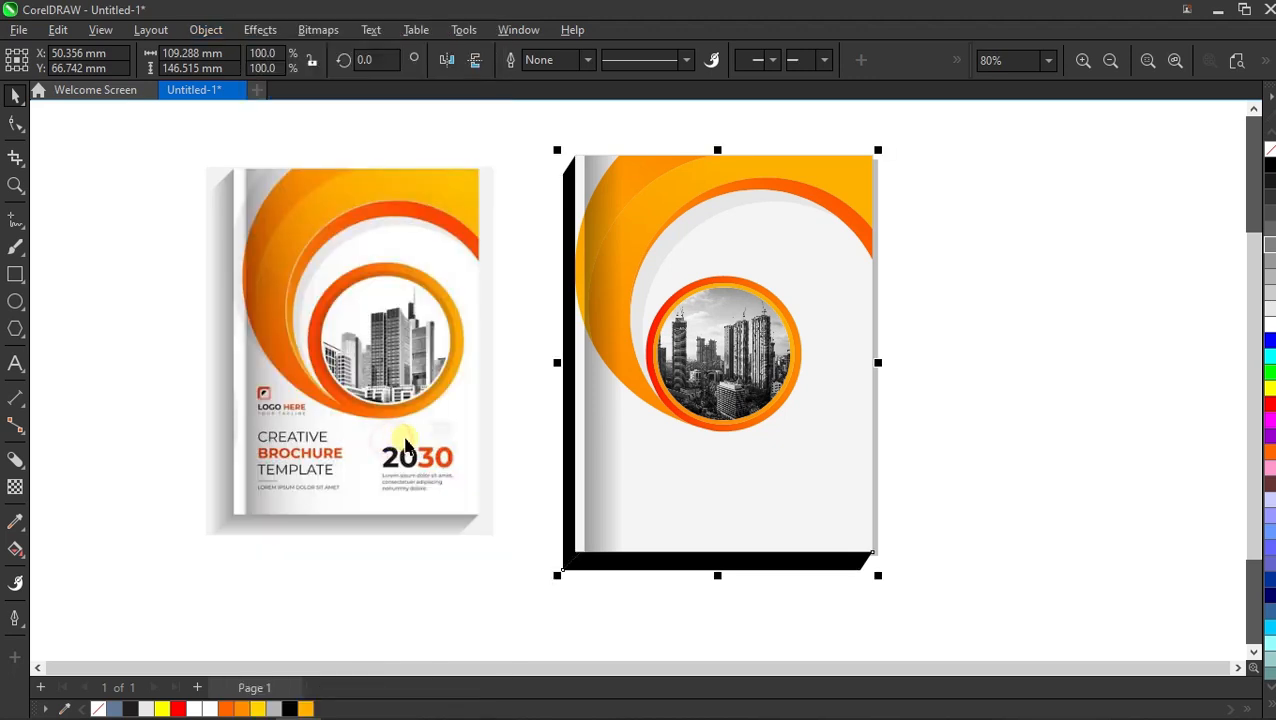
click(957, 421)
Apply a 180° linear transparency to the side shadow piece, fading it outward from the spine to 100% transparency
click(566, 410)
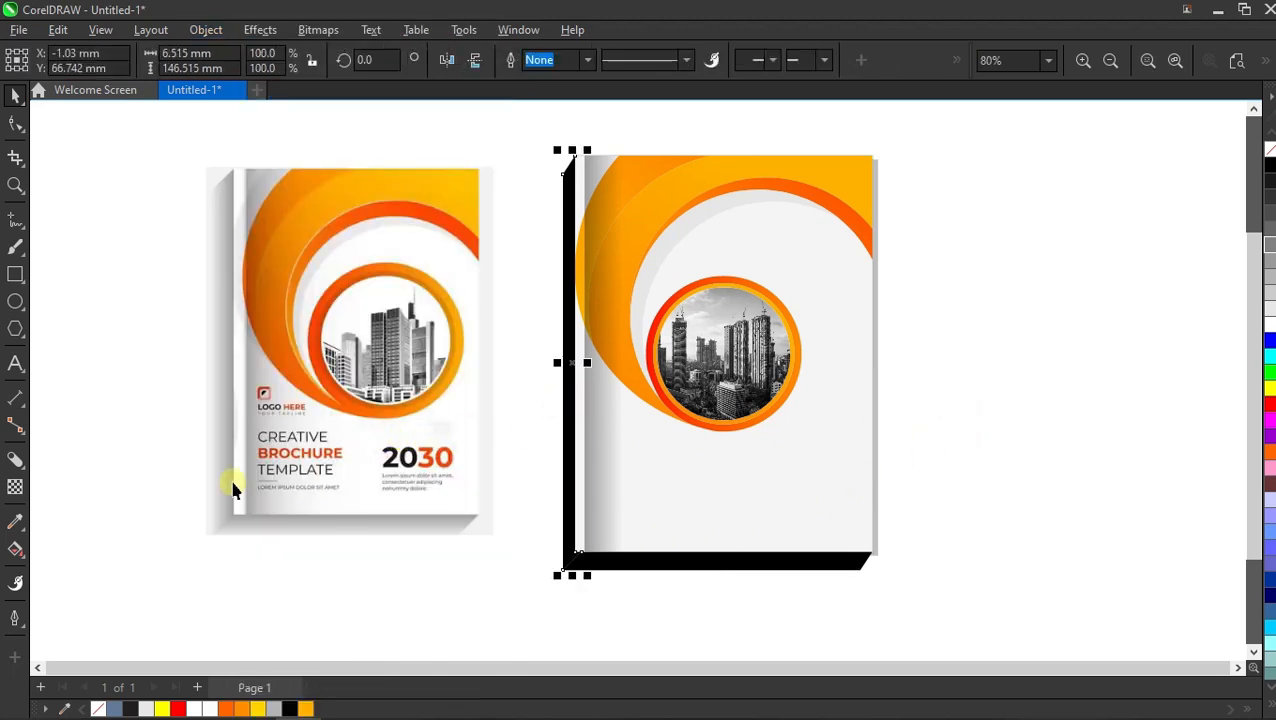
click(15, 486)
scroll(580, 375, up, 5)
drag(640, 360, 581, 360)
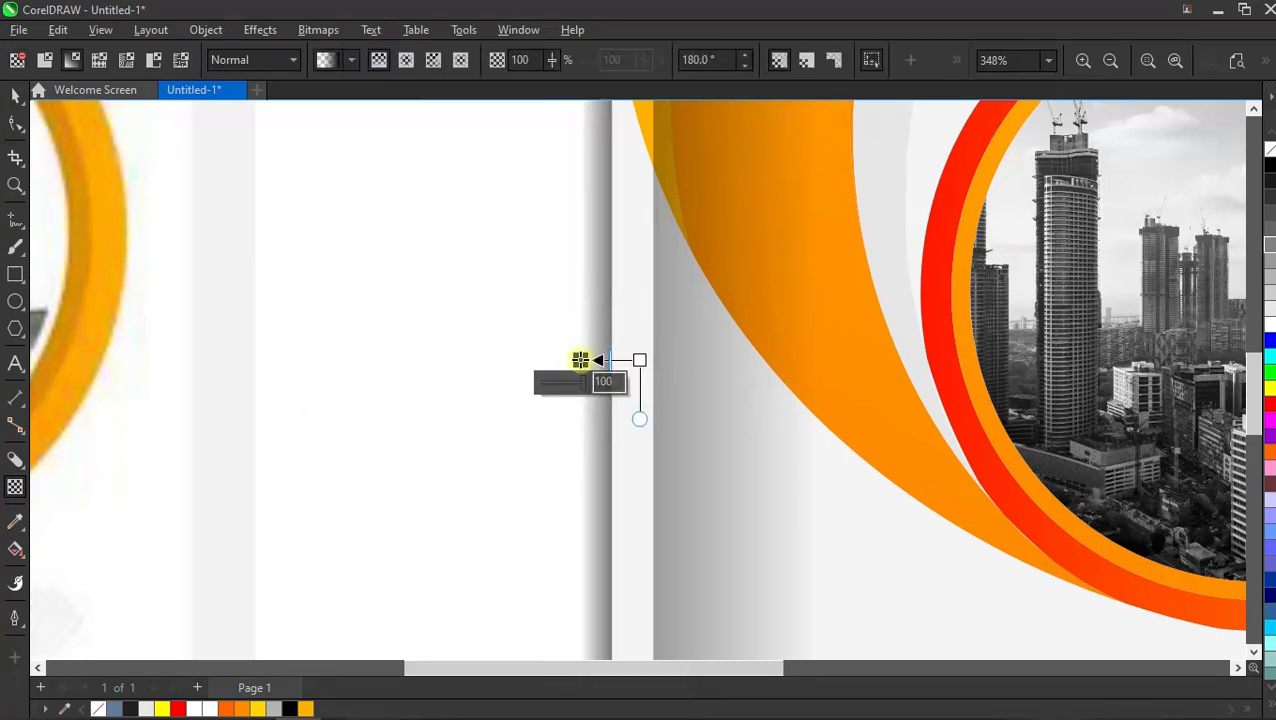
scroll(581, 360, down, 6)
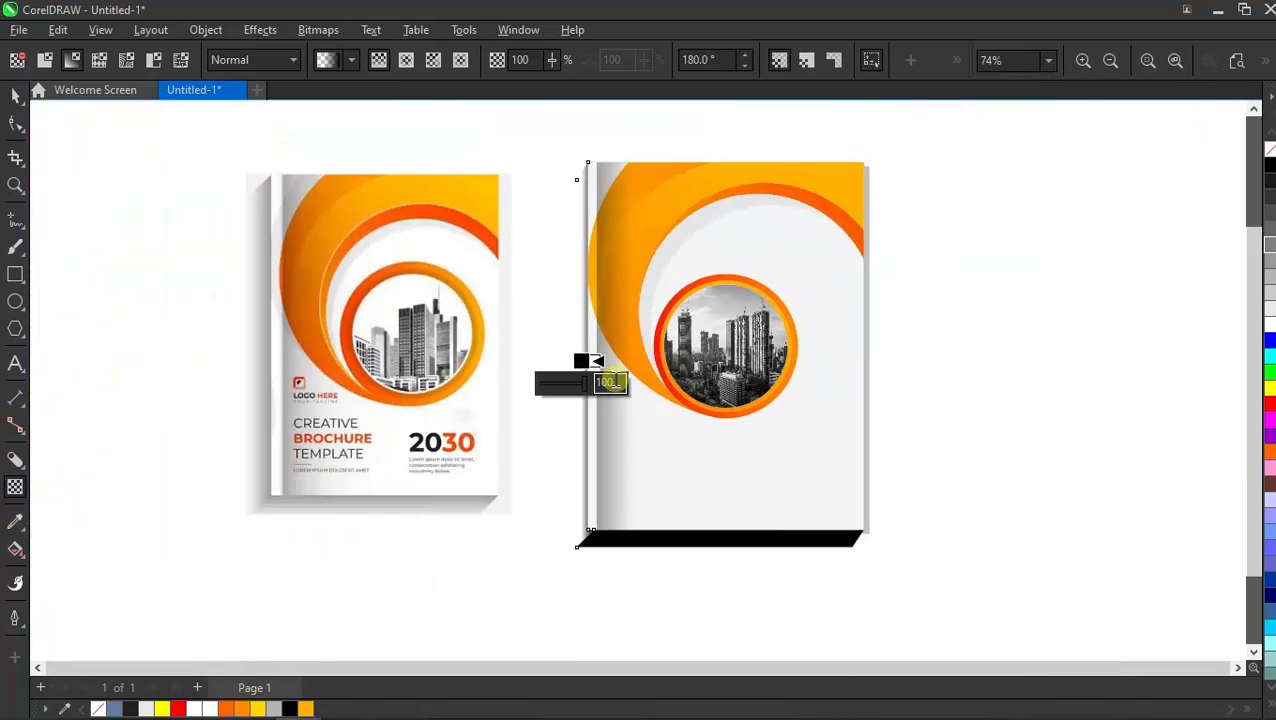
scroll(588, 368, up, 5)
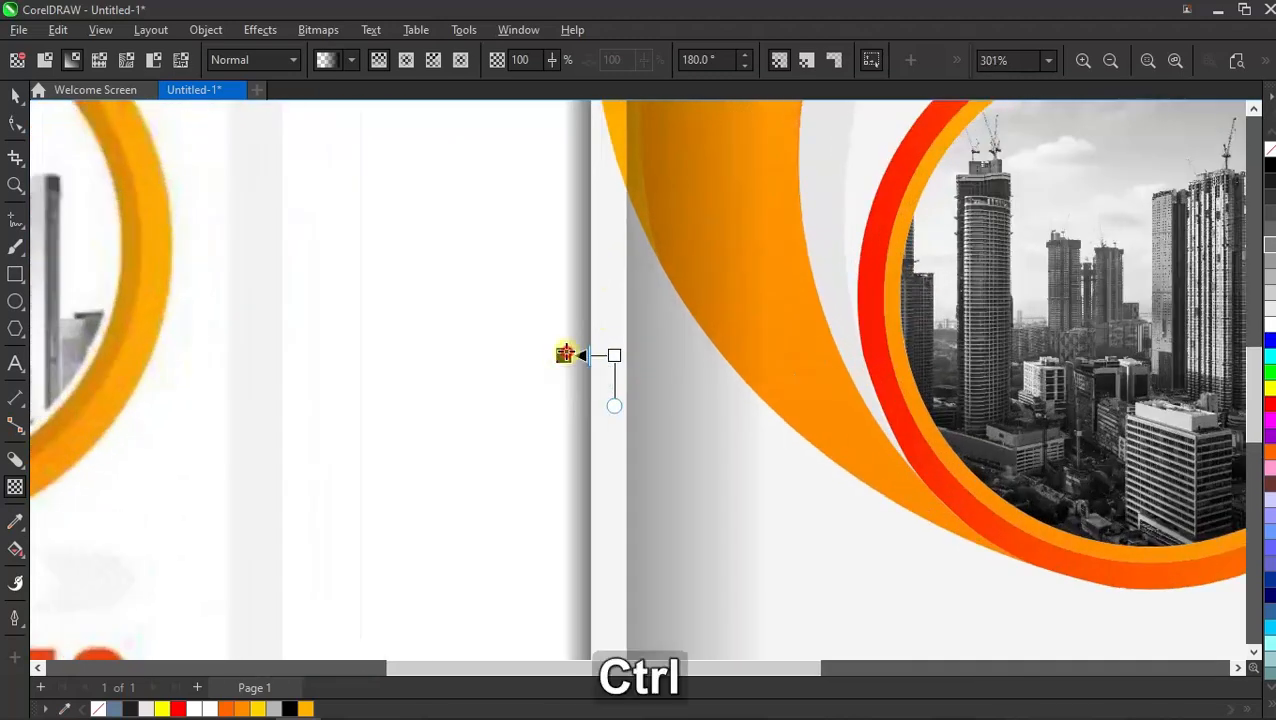
scroll(598, 362, down, 7)
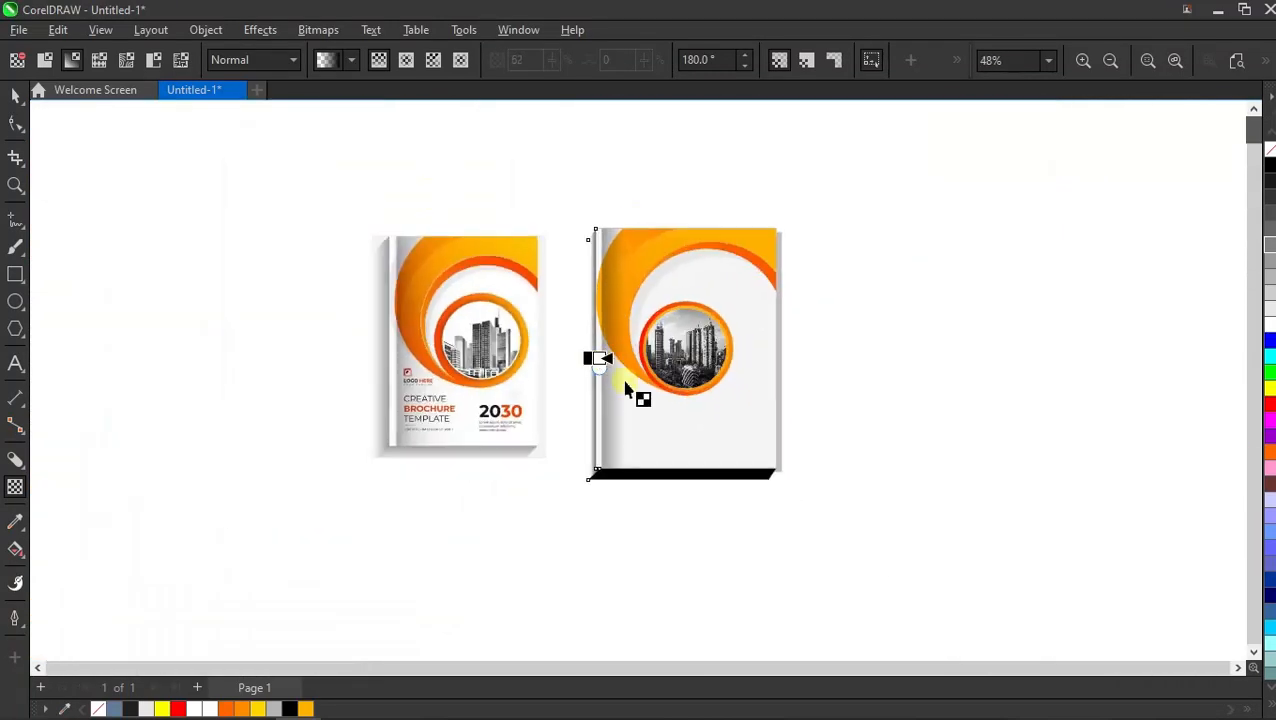
Apply a -90° linear transparency to the bottom shadow piece, fading it downward from the cover edge to 100% transparency
scroll(632, 384, up, 4)
drag(684, 410, 681, 452)
scroll(627, 547, down, 3)
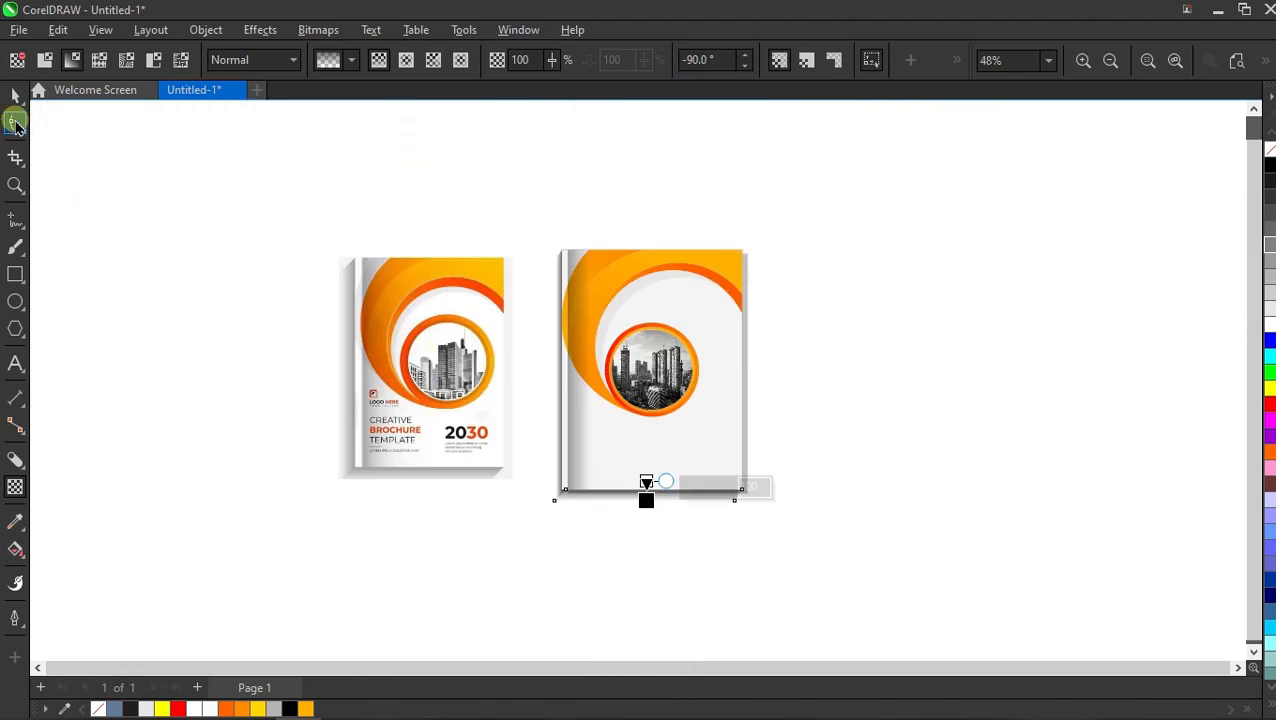
Group all objects of the recreated brochure cover, including both shadow pieces
click(15, 95)
drag(843, 205, 538, 532)
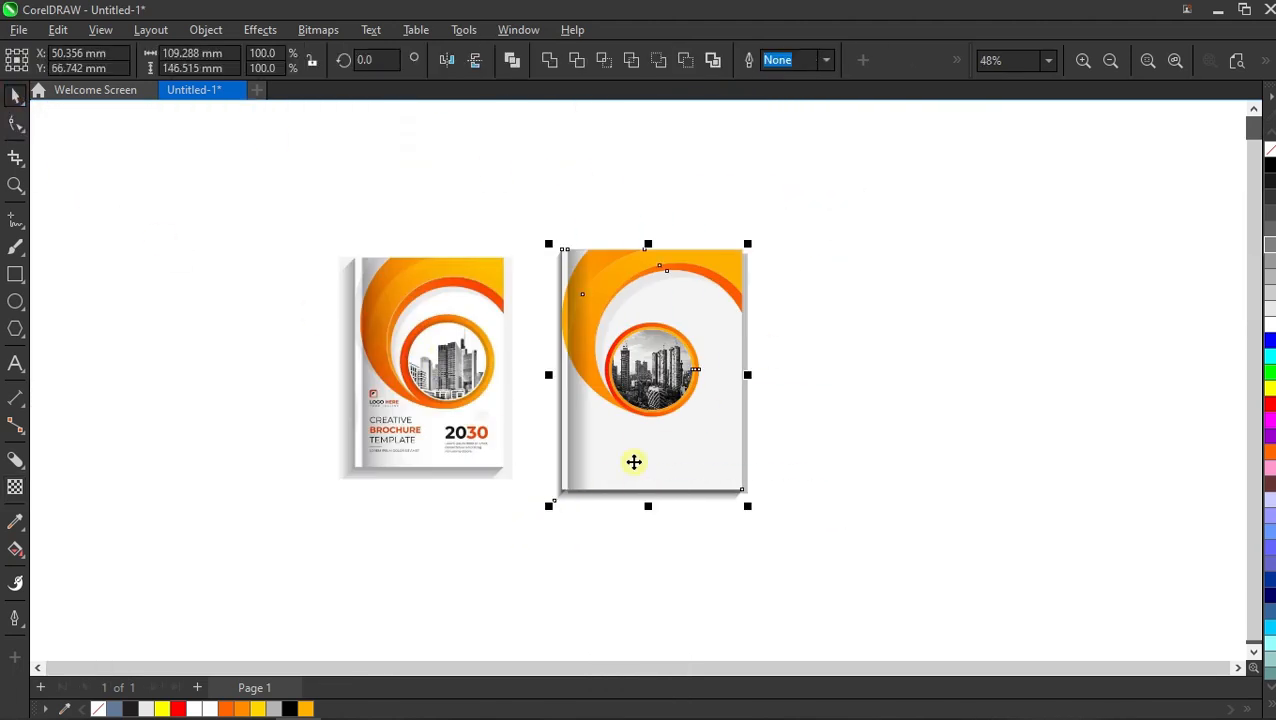
right_click(626, 361)
click(797, 272)
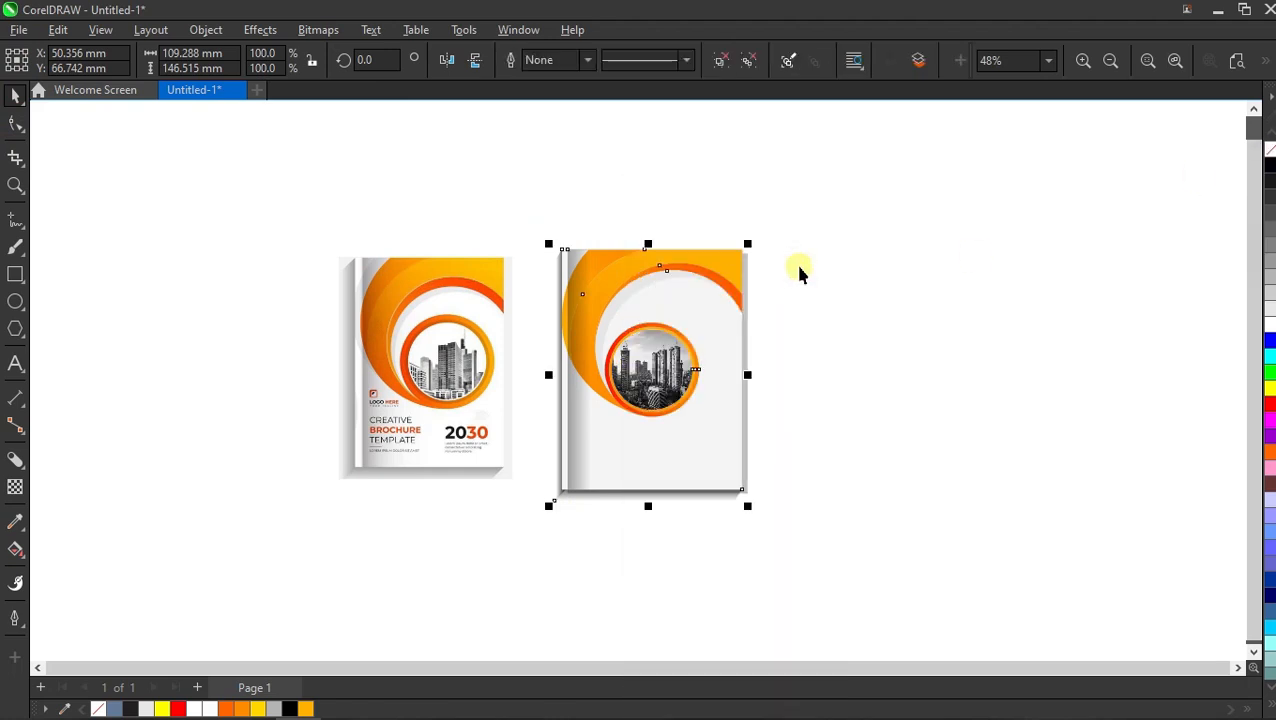
Compare the grouped cover with the reference image in a full-screen preview
click(1150, 60)
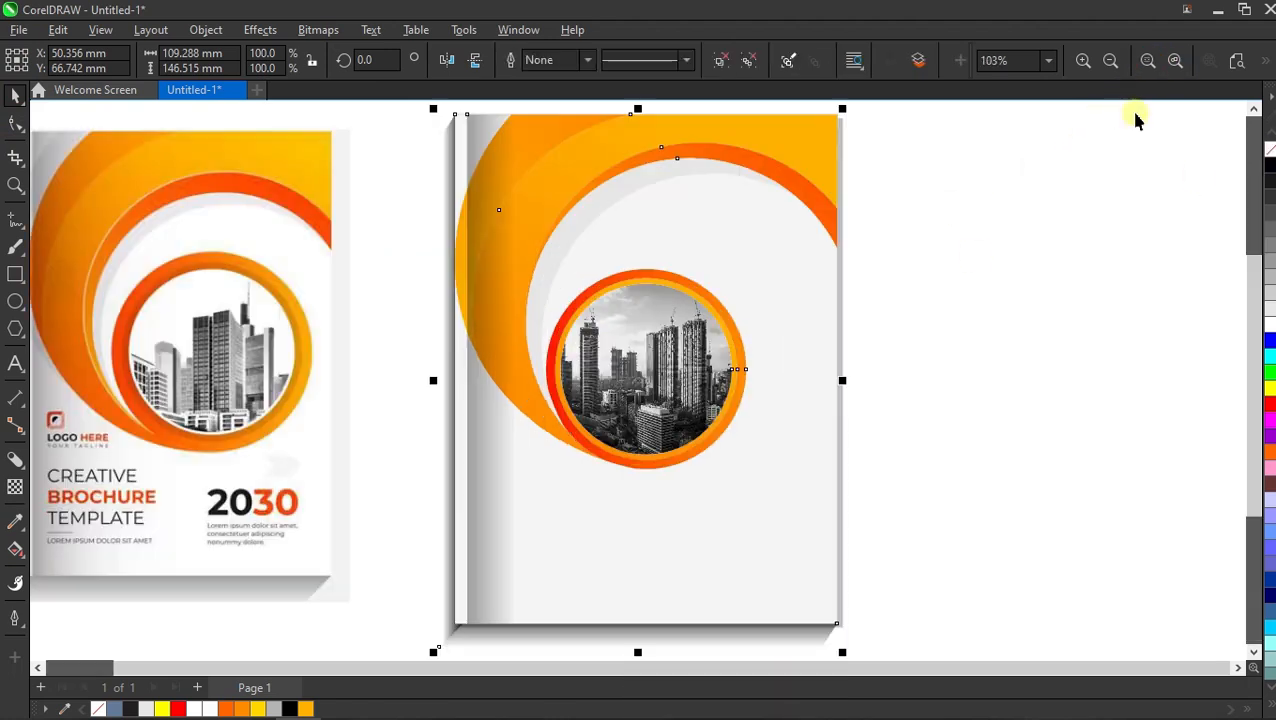
click(1175, 61)
click(1129, 192)
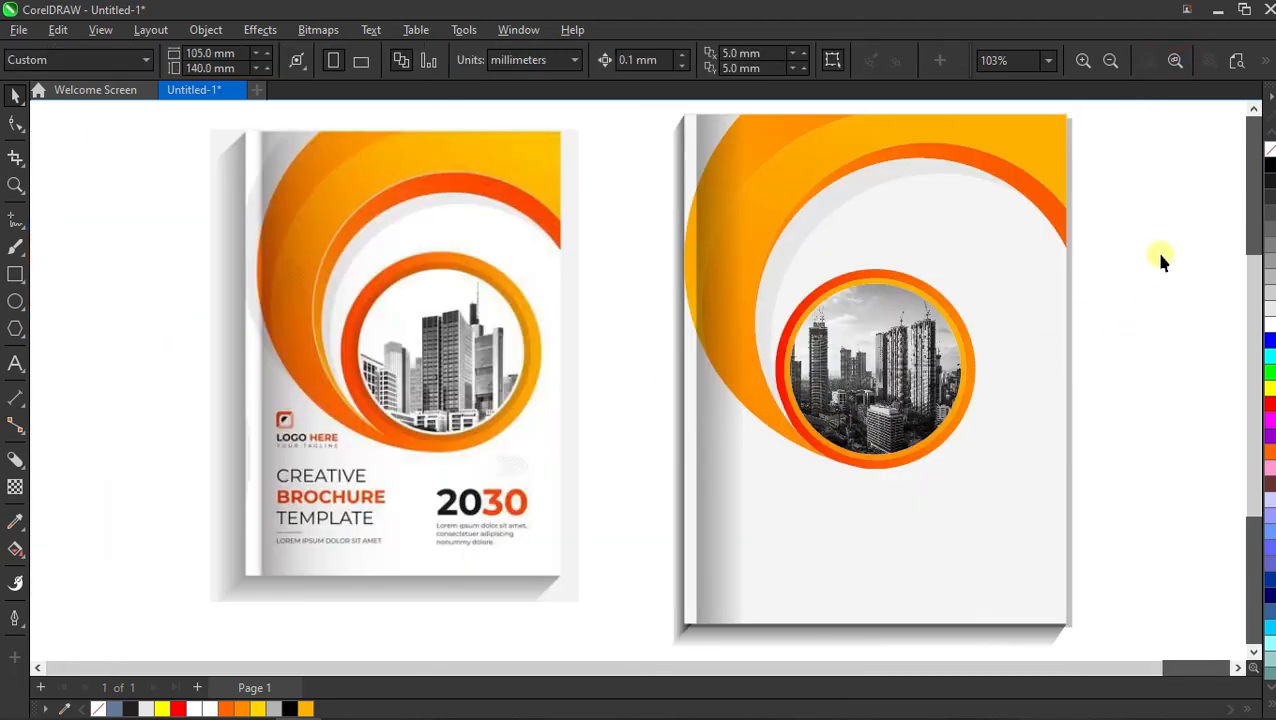
right_click(1159, 206)
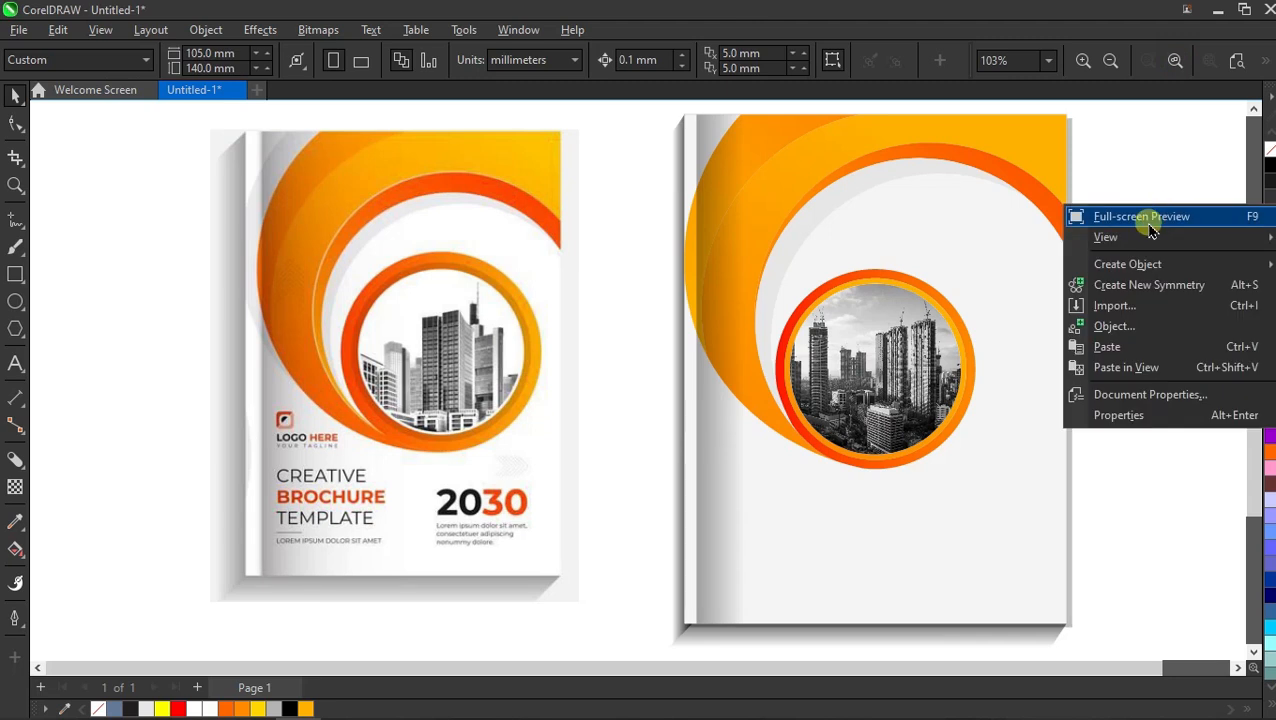
click(1140, 214)
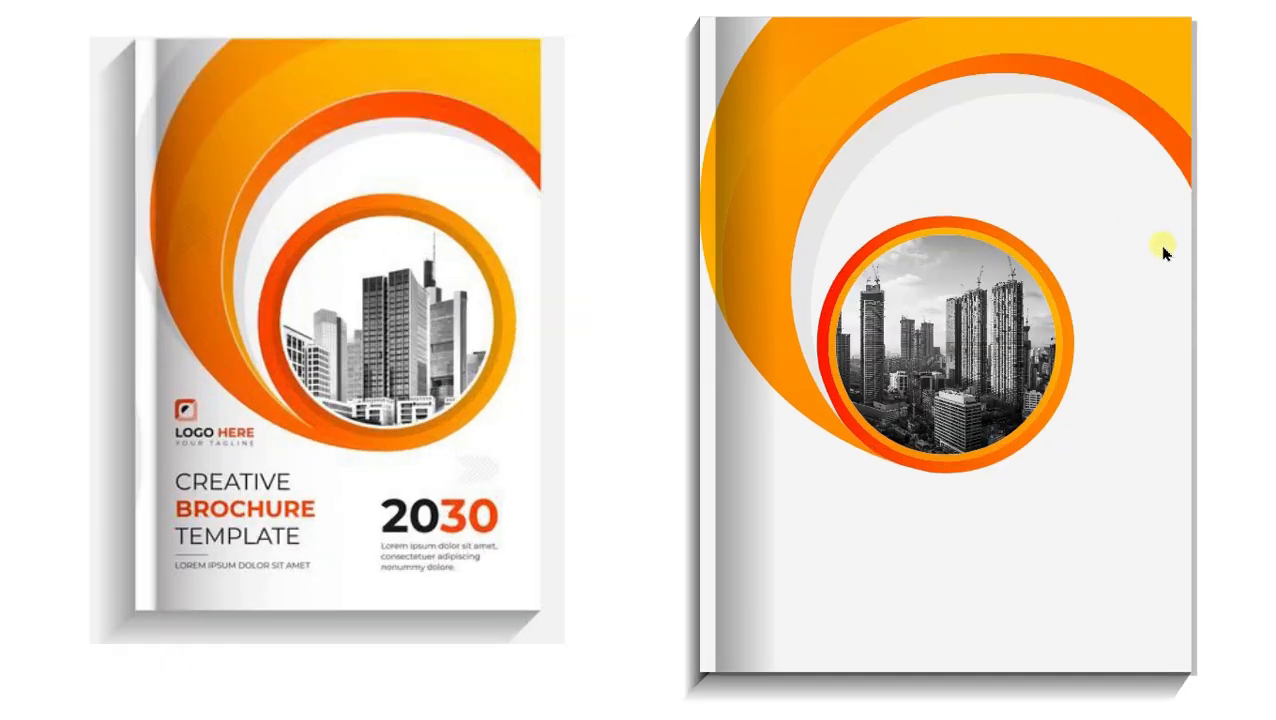